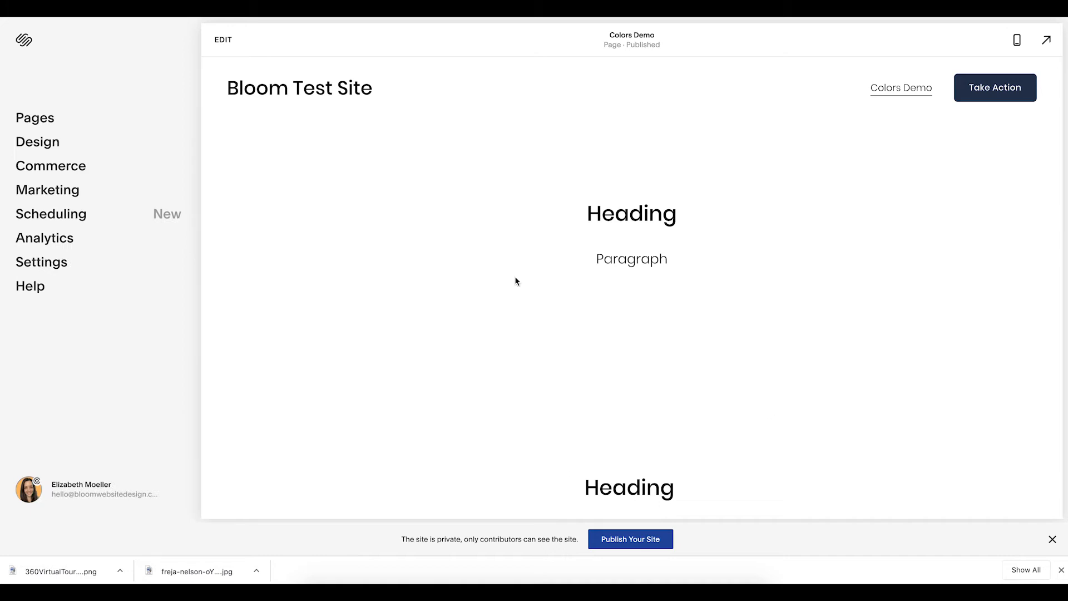
Start editing the Colors Demo page and bring up the color themes available for its first section.
{"action": "left_click", "coordinate": [223, 40]}
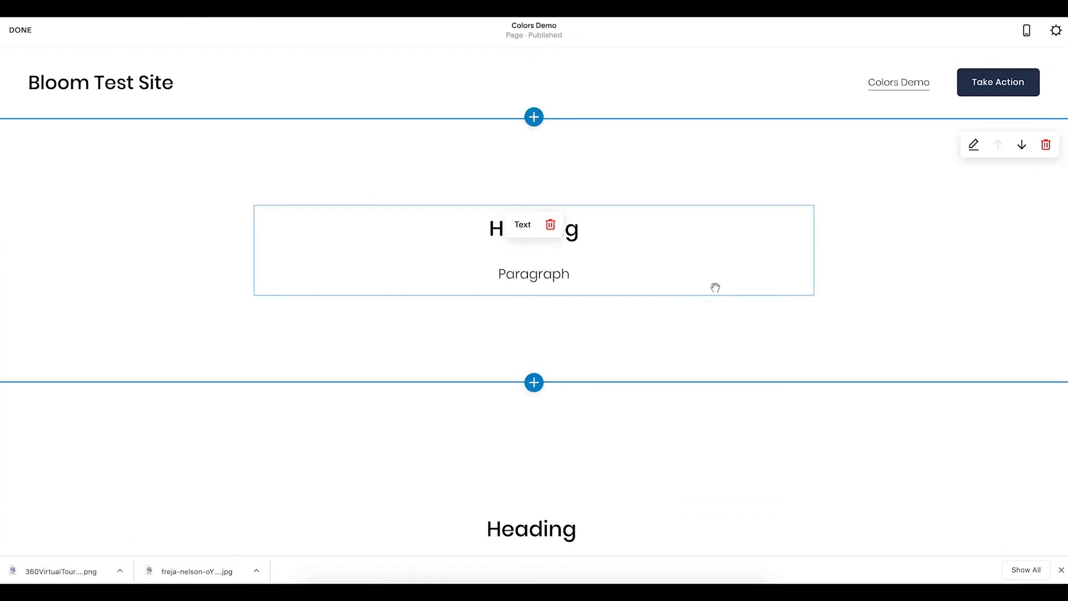
{"action": "scroll", "coordinate": [715, 286], "scroll_direction": "down", "scroll_amount": 7}
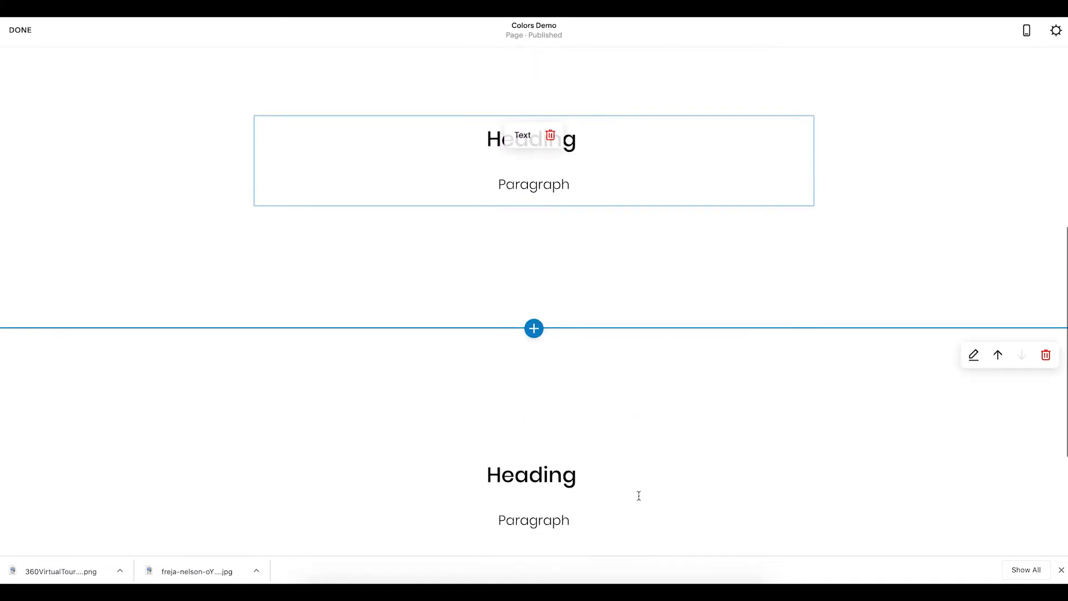
{"action": "scroll", "coordinate": [640, 494], "scroll_direction": "down", "scroll_amount": 2}
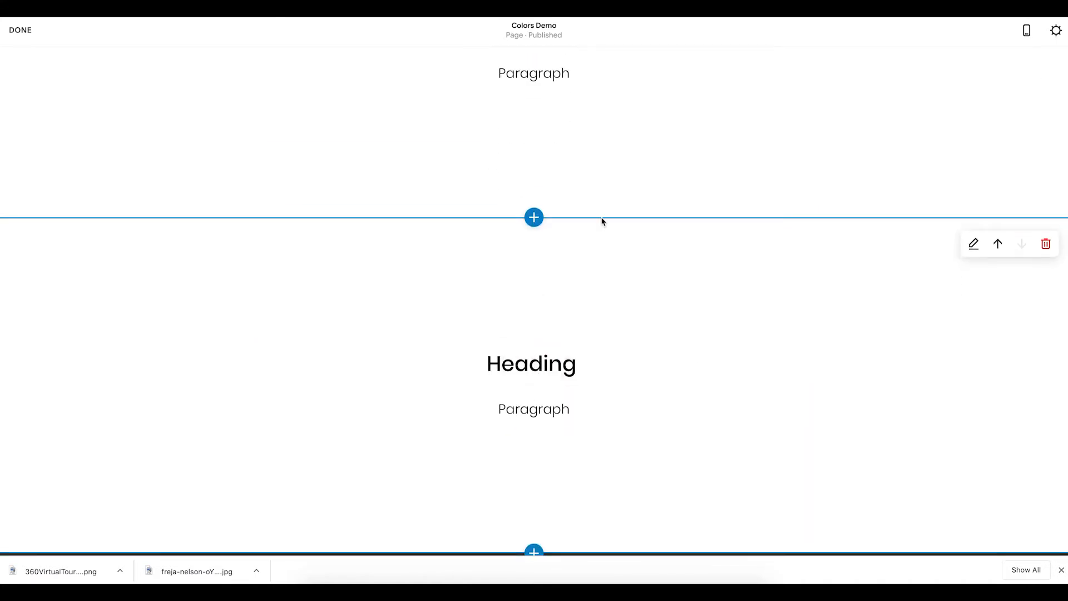
{"action": "scroll", "coordinate": [601, 222], "scroll_direction": "up", "scroll_amount": 3}
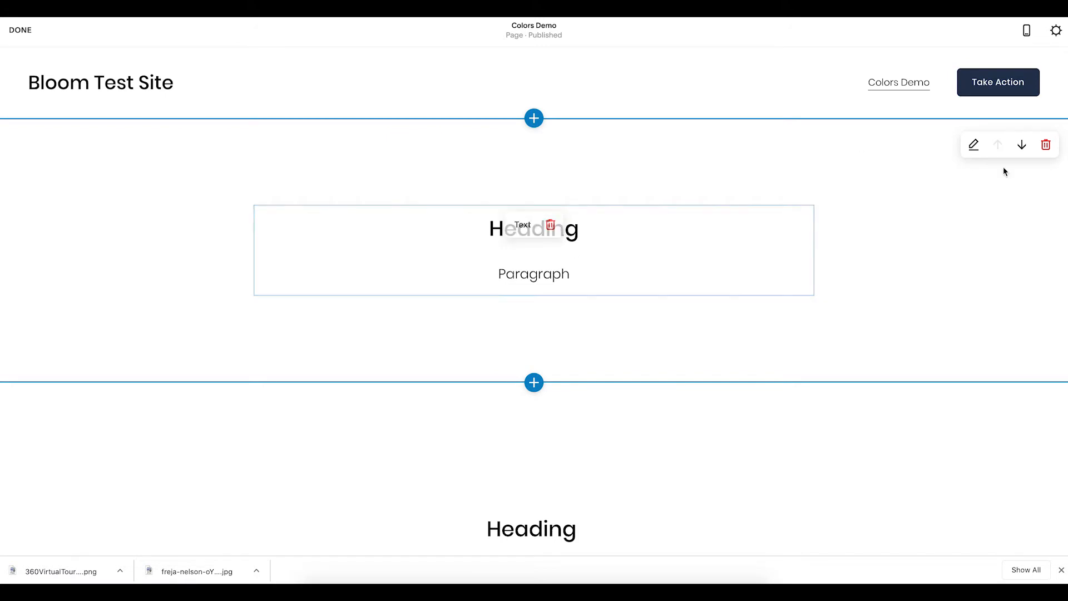
{"action": "left_click", "coordinate": [974, 146]}
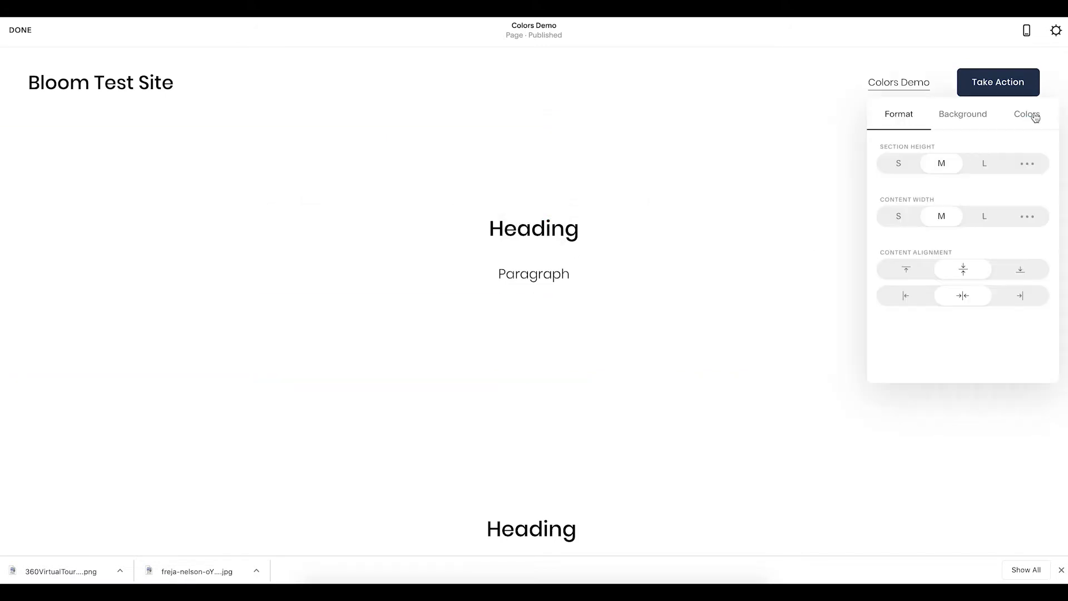
{"action": "left_click", "coordinate": [1035, 117]}
{"action": "scroll", "coordinate": [990, 296], "scroll_direction": "down", "scroll_amount": 3}
{"action": "scroll", "coordinate": [990, 297], "scroll_direction": "up", "scroll_amount": 2}
{"action": "scroll", "coordinate": [990, 297], "scroll_direction": "up", "scroll_amount": 1}
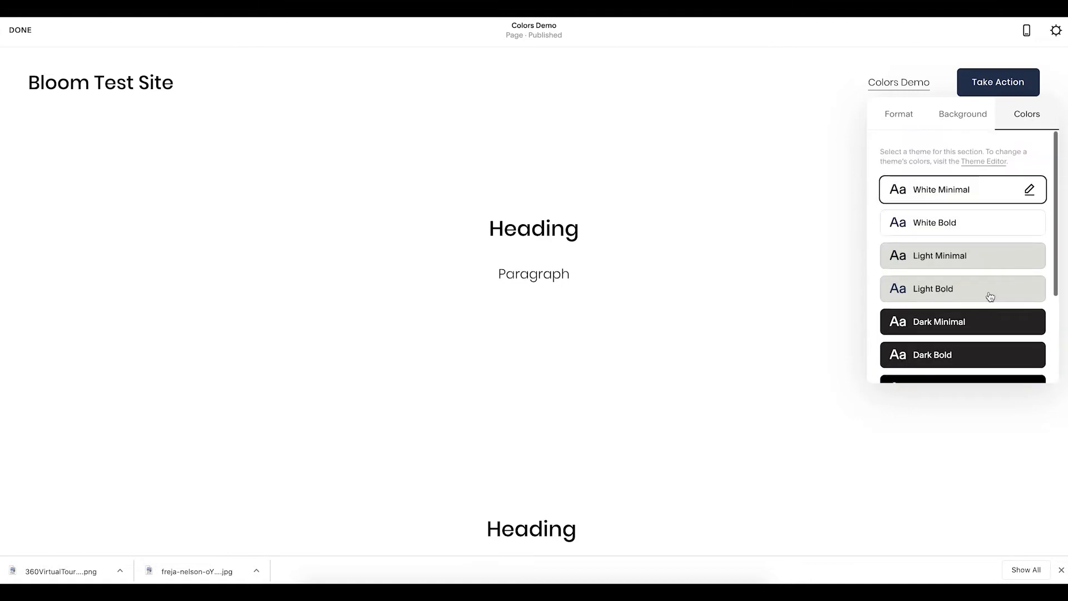
Try the White Bold, Light Minimal and Light Bold color themes on the first section.
{"action": "left_click", "coordinate": [958, 230]}
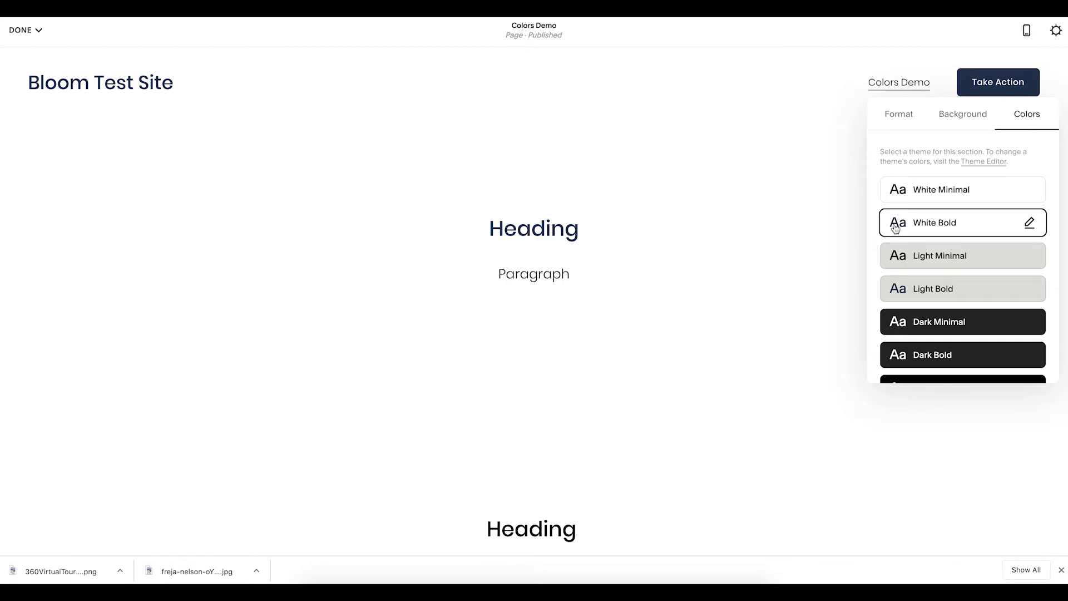
{"action": "left_click", "coordinate": [964, 266]}
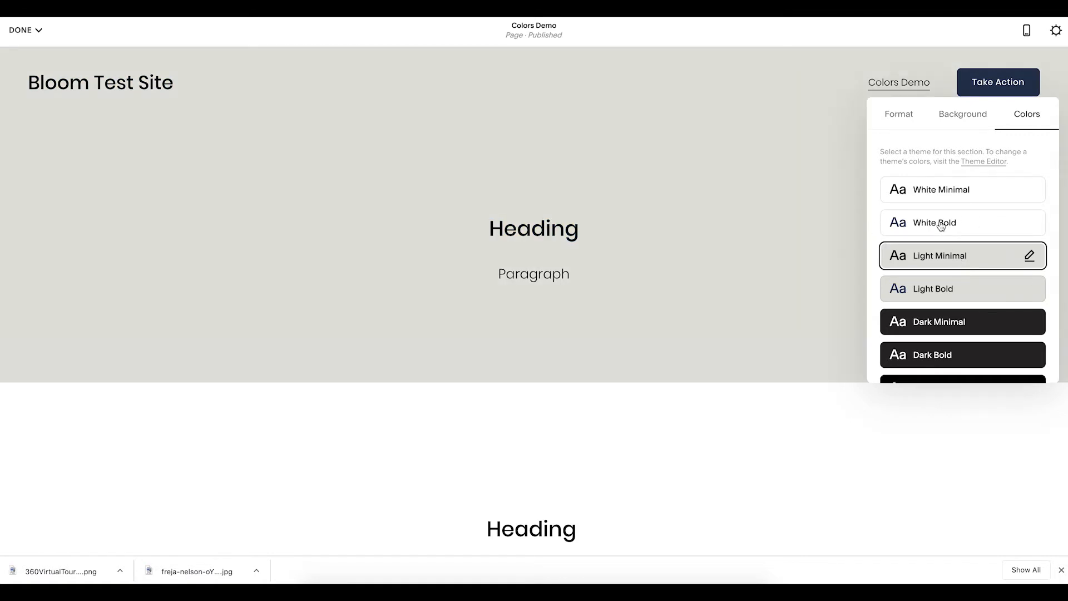
{"action": "mouse_move", "coordinate": [601, 226]}
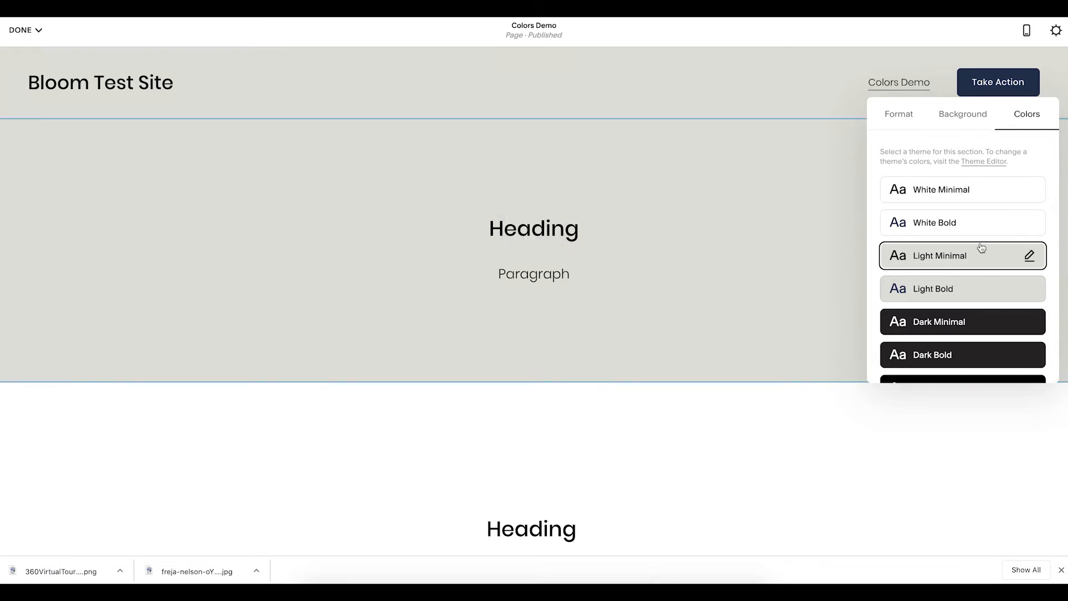
{"action": "left_click", "coordinate": [945, 294]}
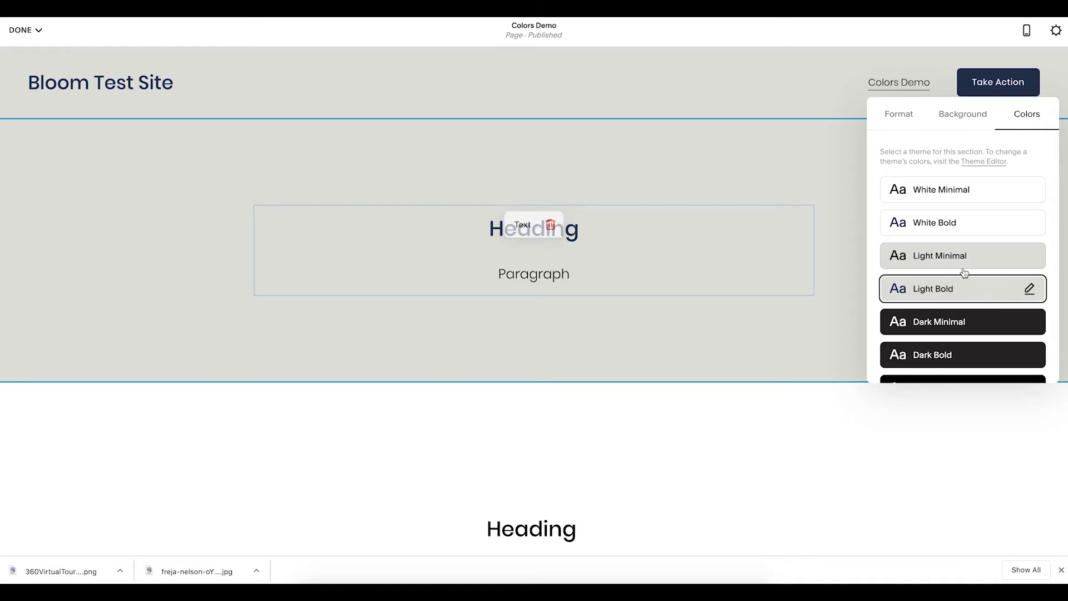
Preview the Dark Minimal, Dark Bold, Black Minimal, Black Bold, Accent Dark and Accent Light themes on the first section.
{"action": "scroll", "coordinate": [965, 273], "scroll_direction": "down", "scroll_amount": 2}
{"action": "left_click", "coordinate": [939, 244]}
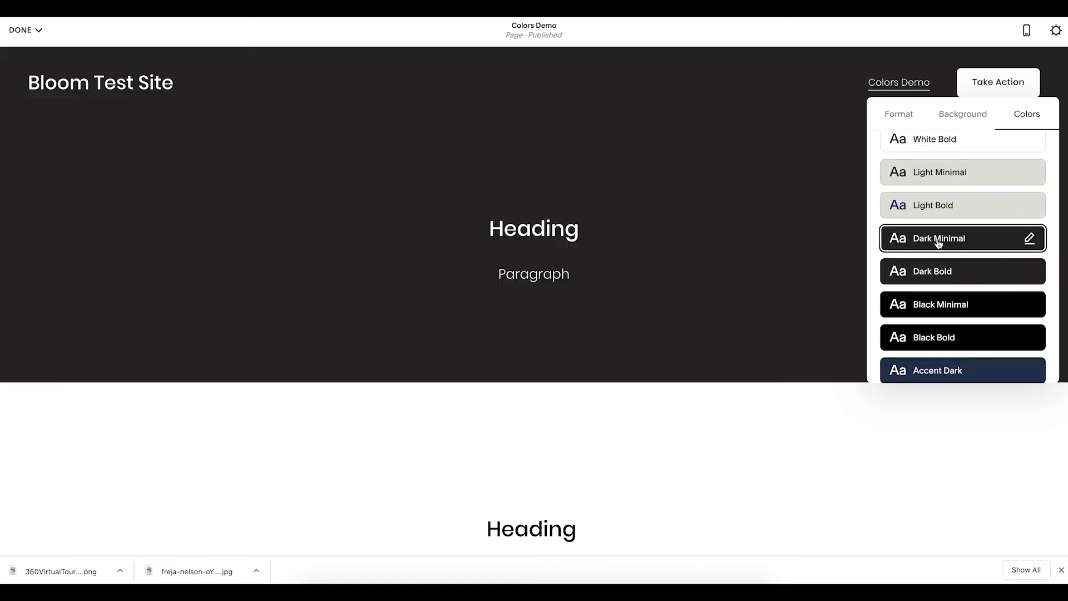
{"action": "left_click", "coordinate": [940, 273]}
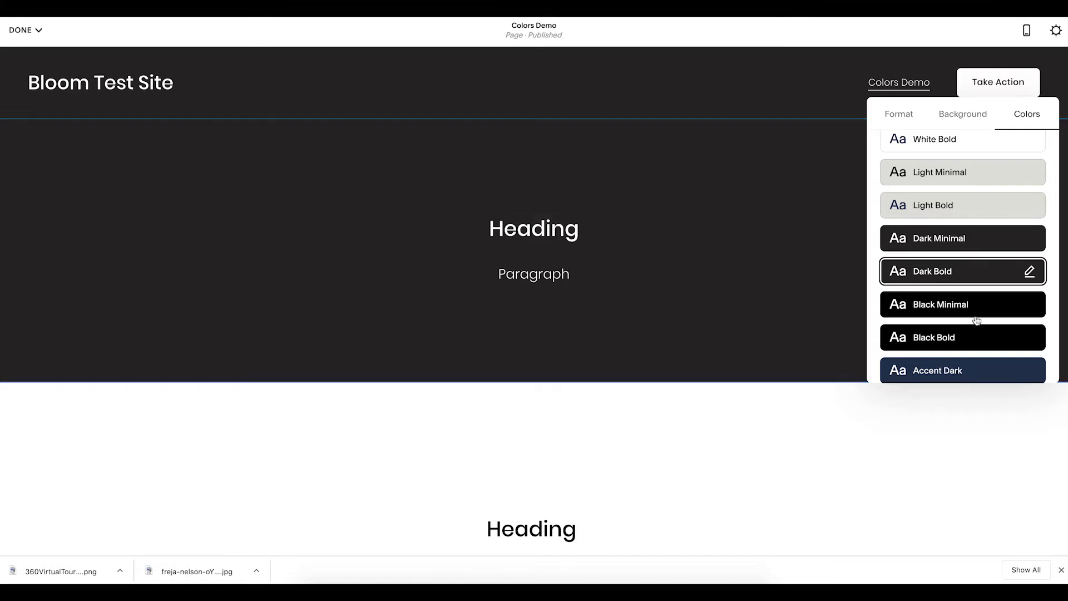
{"action": "scroll", "coordinate": [974, 314], "scroll_direction": "down", "scroll_amount": 2}
{"action": "left_click", "coordinate": [944, 259]}
{"action": "left_click", "coordinate": [945, 298]}
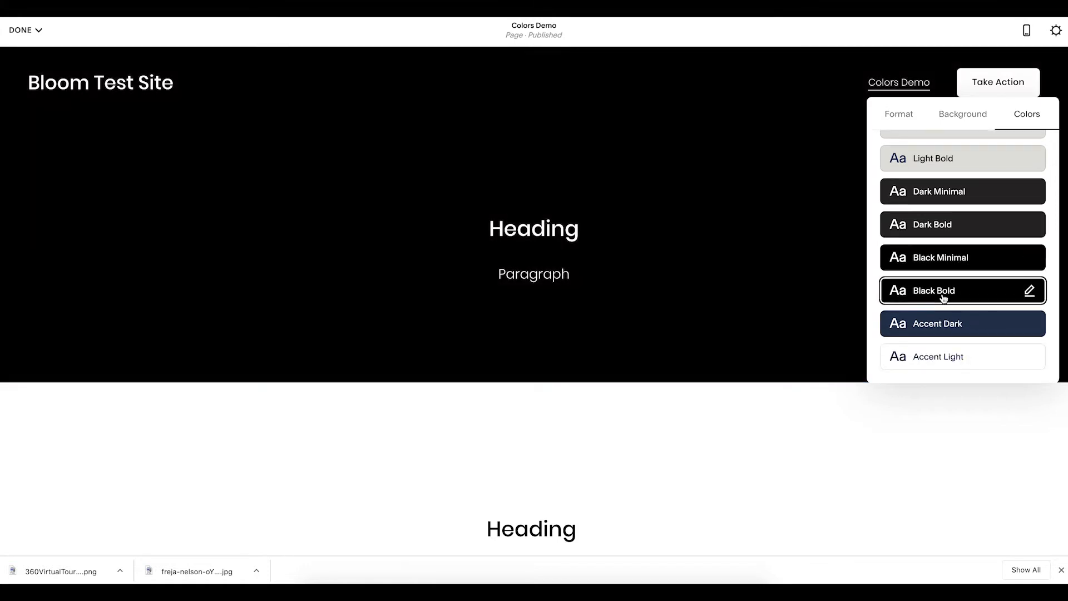
{"action": "left_click", "coordinate": [963, 327]}
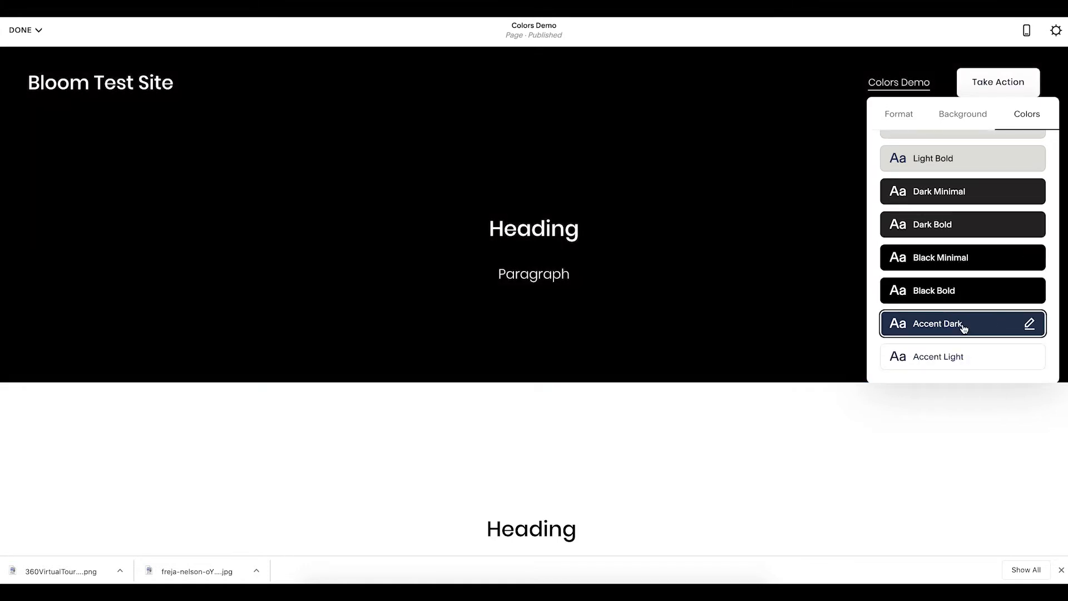
{"action": "left_click", "coordinate": [957, 360]}
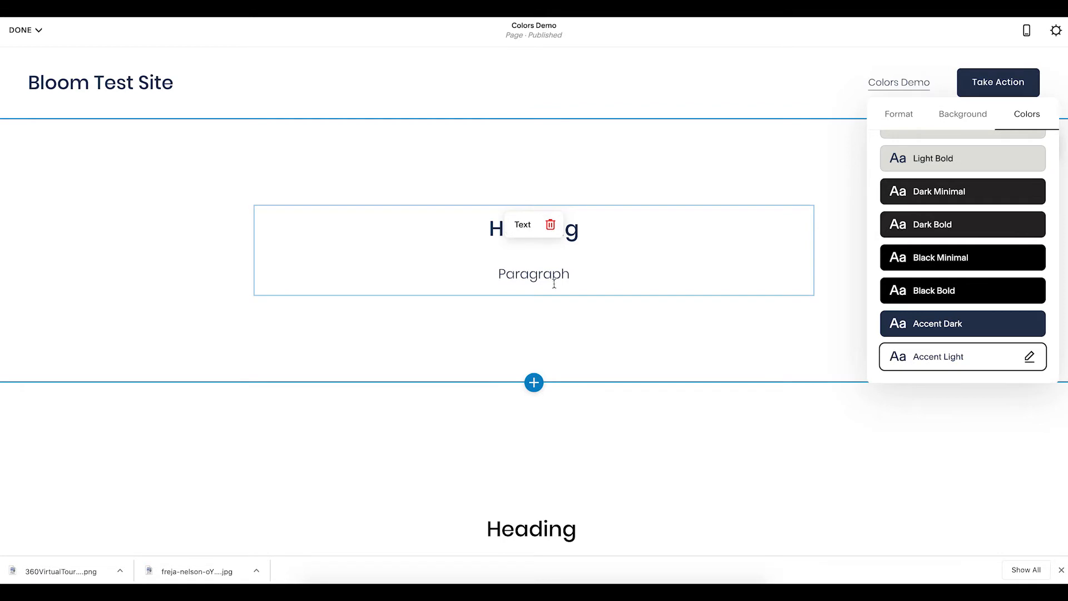
Apply the Accent Dark color theme to the first section of the page.
{"action": "left_click", "coordinate": [978, 325]}
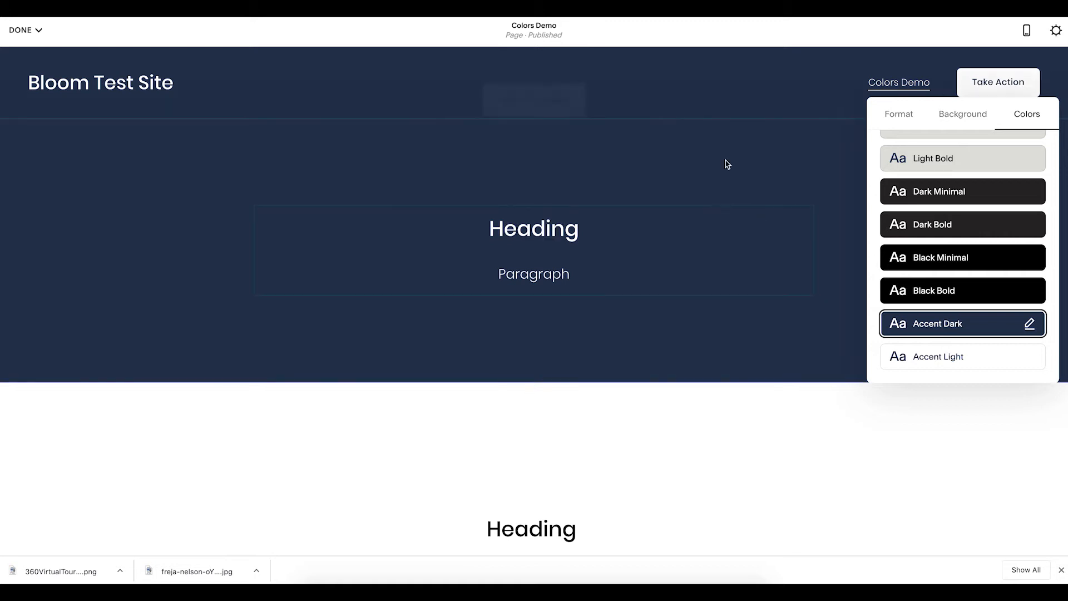
{"action": "left_click", "coordinate": [35, 30]}
{"action": "left_click", "coordinate": [609, 311]}
Apply the Light Bold color theme to the second section of the page.
{"action": "scroll", "coordinate": [652, 296], "scroll_direction": "down", "scroll_amount": 3}
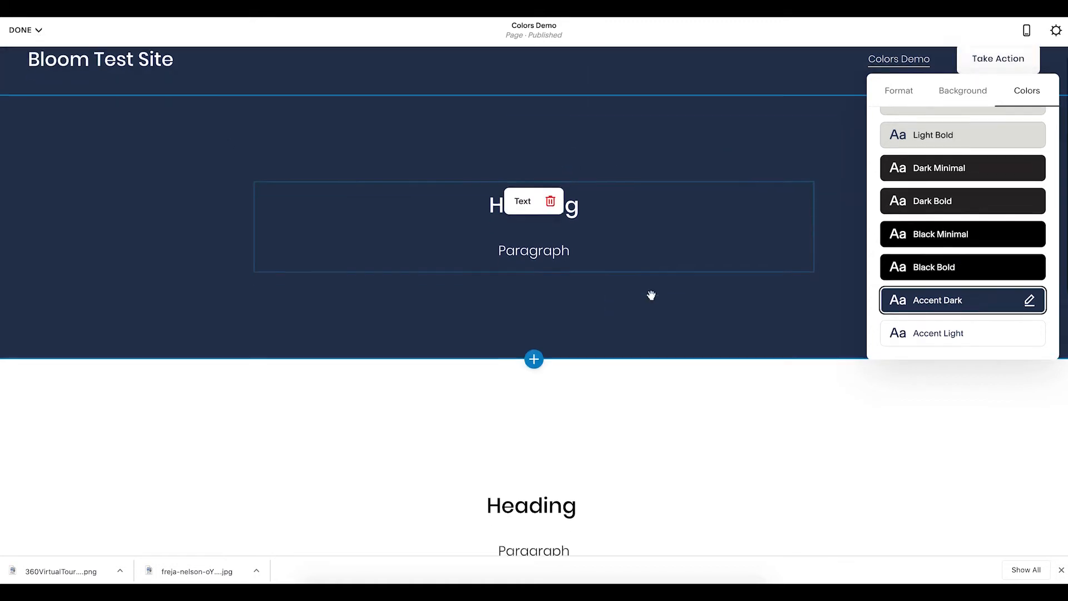
{"action": "left_click", "coordinate": [974, 304]}
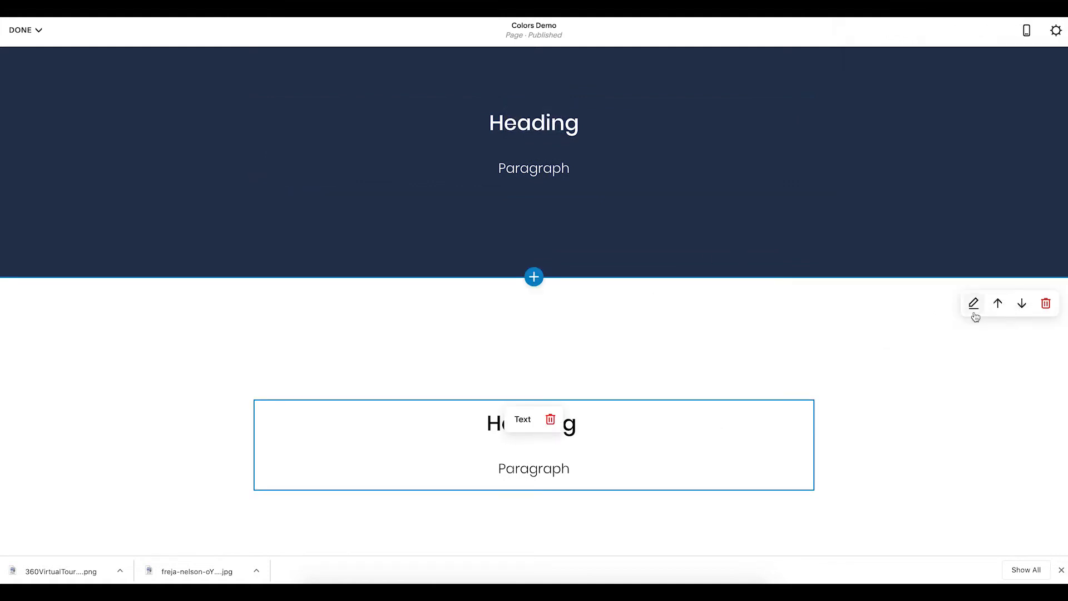
{"action": "left_click", "coordinate": [1027, 284]}
{"action": "scroll", "coordinate": [981, 467], "scroll_direction": "down", "scroll_amount": 2}
{"action": "scroll", "coordinate": [984, 469], "scroll_direction": "up", "scroll_amount": 2}
{"action": "left_click", "coordinate": [957, 443]}
{"action": "left_click", "coordinate": [702, 343]}
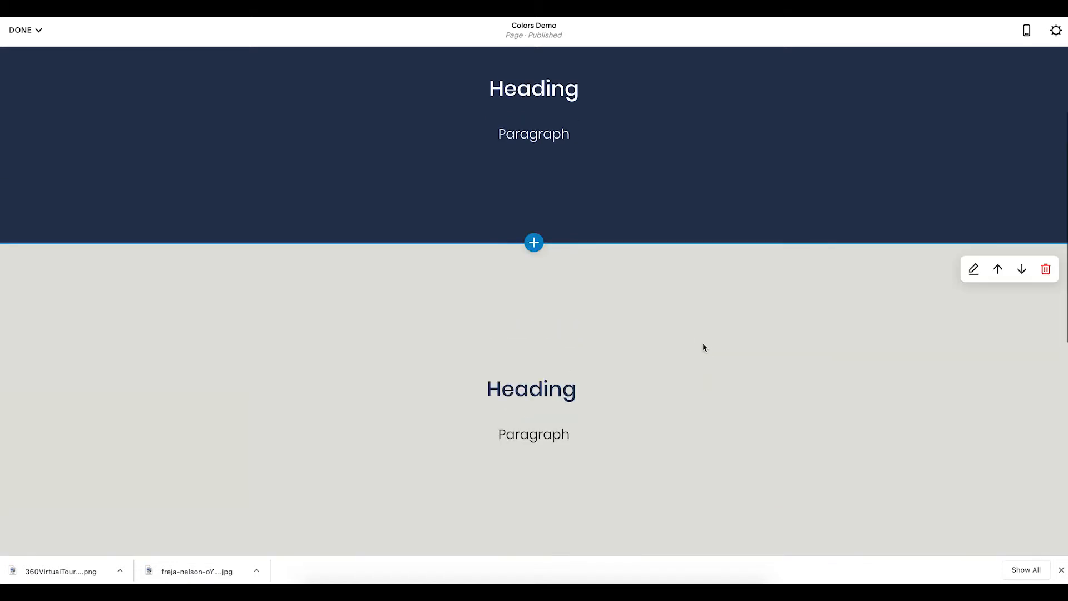
Apply the White Bold color theme to the third section, just above the footer.
{"action": "scroll", "coordinate": [703, 344], "scroll_direction": "down", "scroll_amount": 5}
{"action": "left_click", "coordinate": [974, 183]}
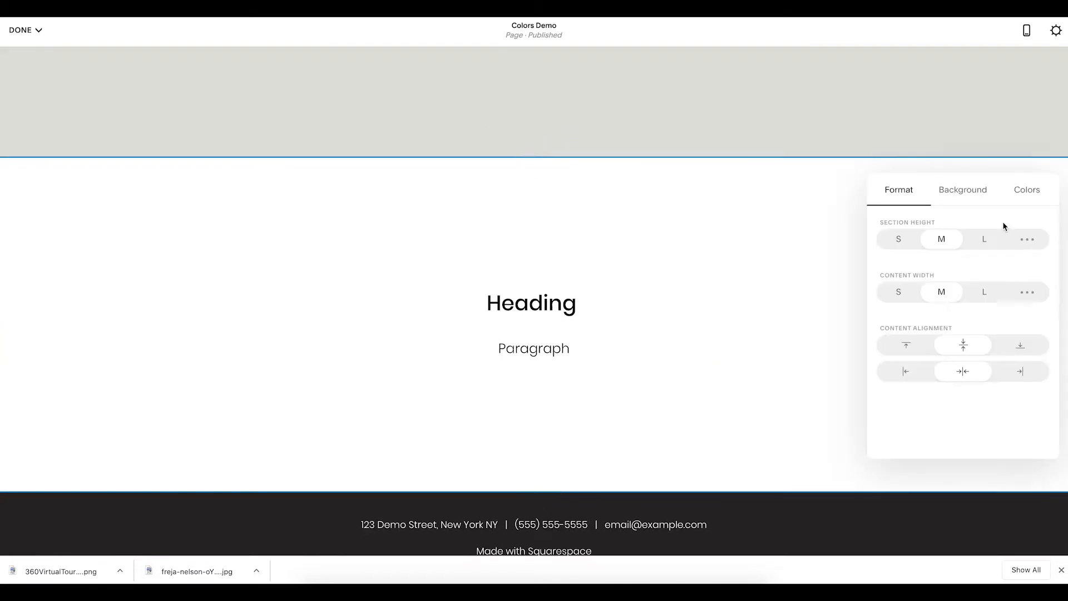
{"action": "left_click", "coordinate": [1028, 188]}
{"action": "left_click", "coordinate": [937, 300]}
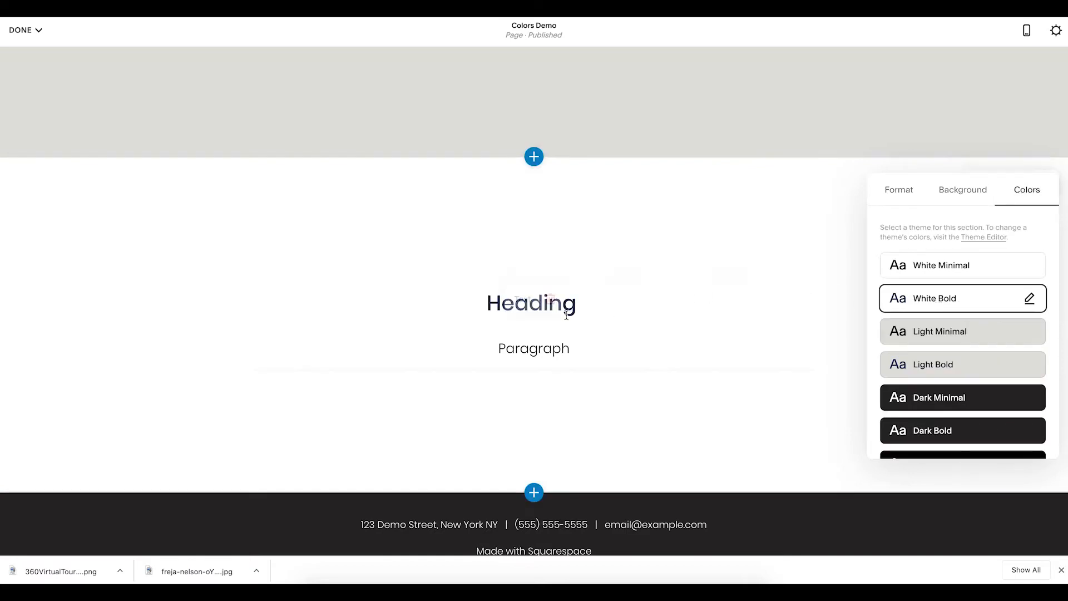
{"action": "key", "text": "Escape"}
Save the page's changes and leave editing mode.
{"action": "left_click", "coordinate": [14, 31]}
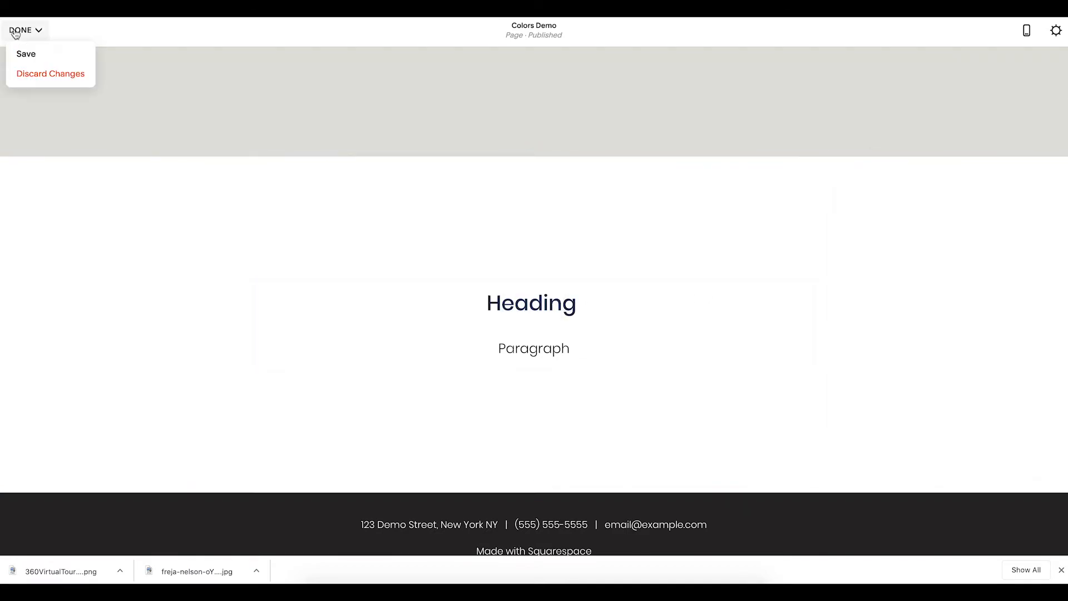
{"action": "left_click", "coordinate": [21, 52]}
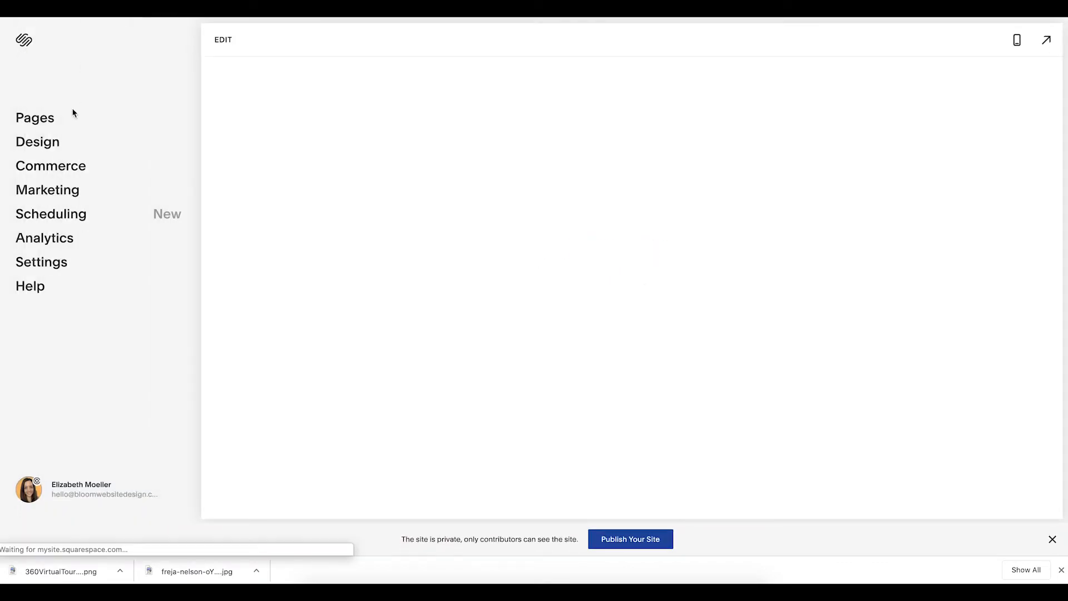
{"action": "scroll", "coordinate": [248, 159], "scroll_direction": "up", "scroll_amount": 10}
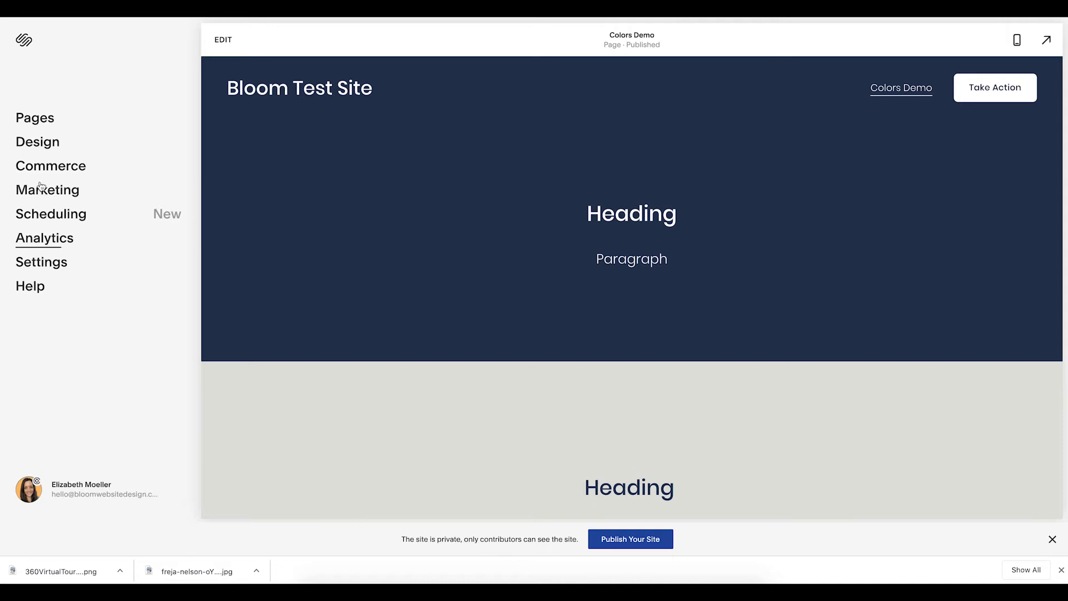
Open the site-wide color design settings and show the Designer Palettes for the color palette.
{"action": "left_click", "coordinate": [37, 144]}
{"action": "left_click", "coordinate": [39, 136]}
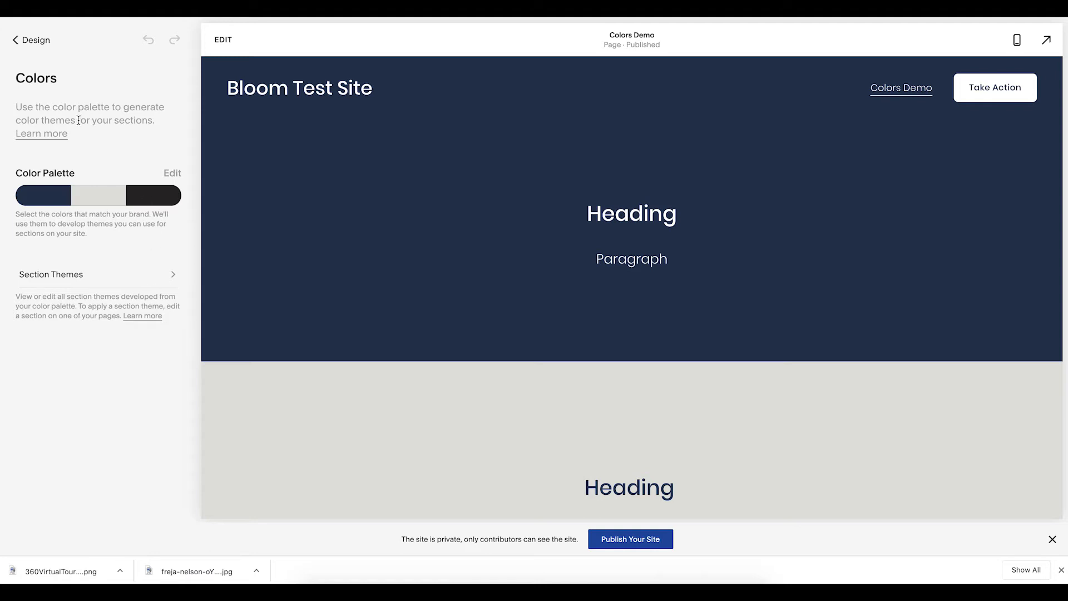
{"action": "left_click", "coordinate": [173, 175]}
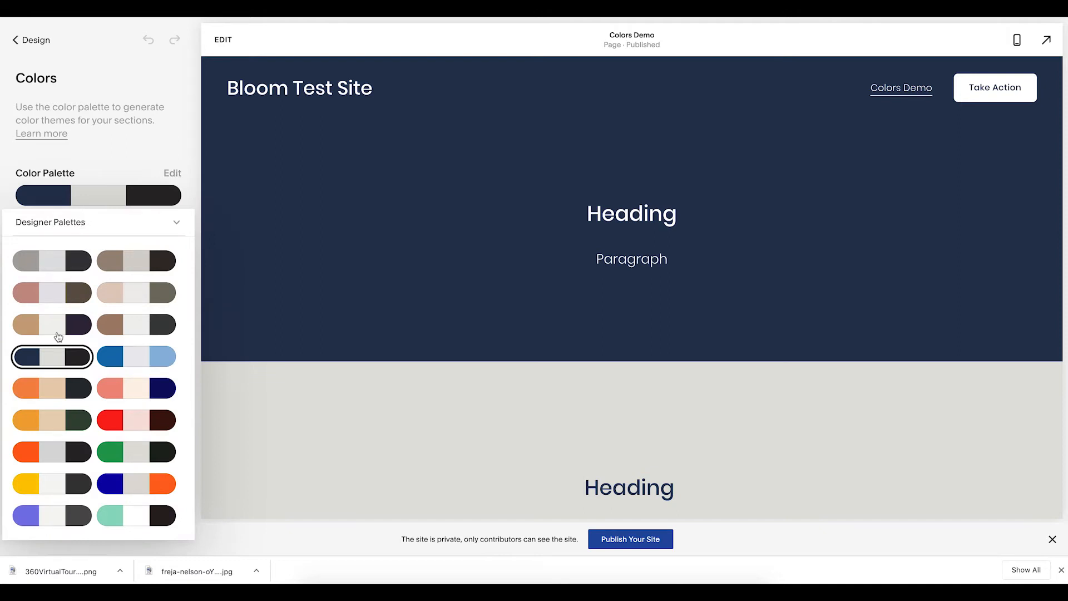
Try the coral, cream and navy designer palette and review it across the page sections and footer.
{"action": "left_click", "coordinate": [127, 393]}
{"action": "scroll", "coordinate": [330, 358], "scroll_direction": "down", "scroll_amount": 8}
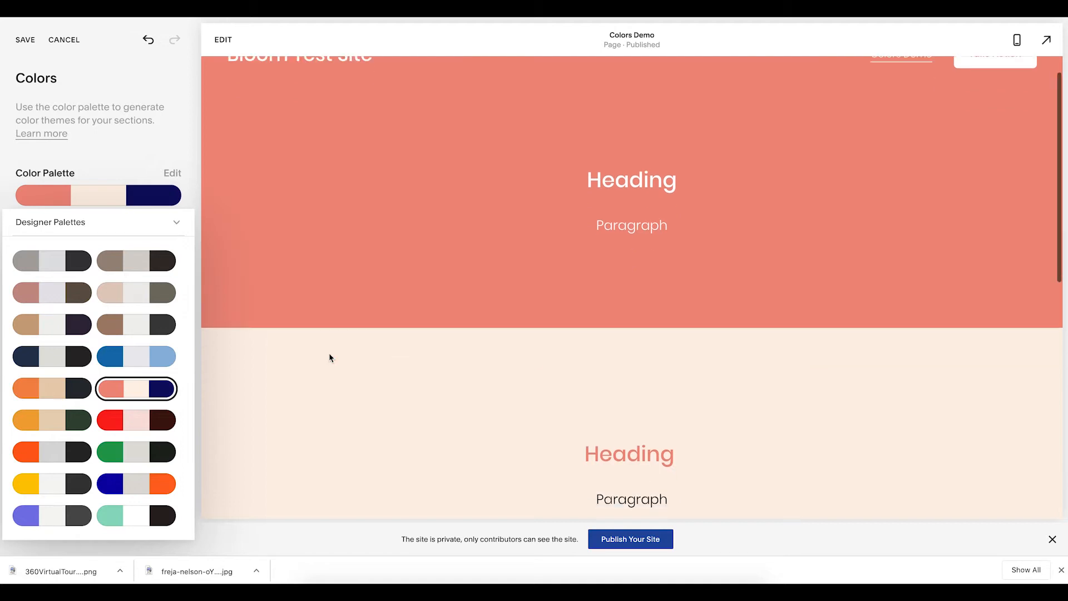
{"action": "scroll", "coordinate": [329, 353], "scroll_direction": "up", "scroll_amount": 3}
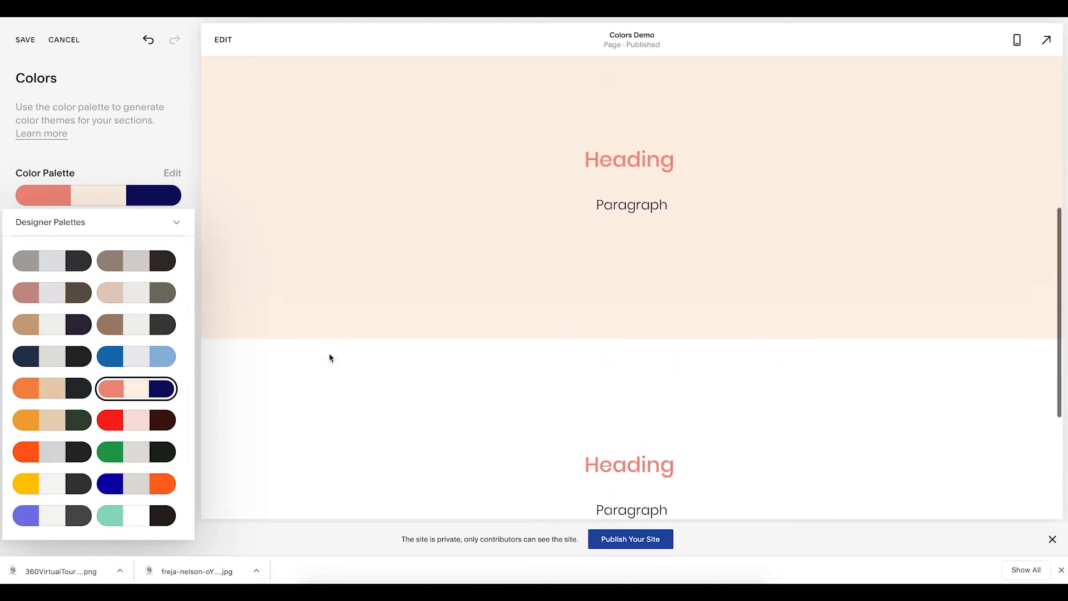
{"action": "scroll", "coordinate": [329, 352], "scroll_direction": "down", "scroll_amount": 4}
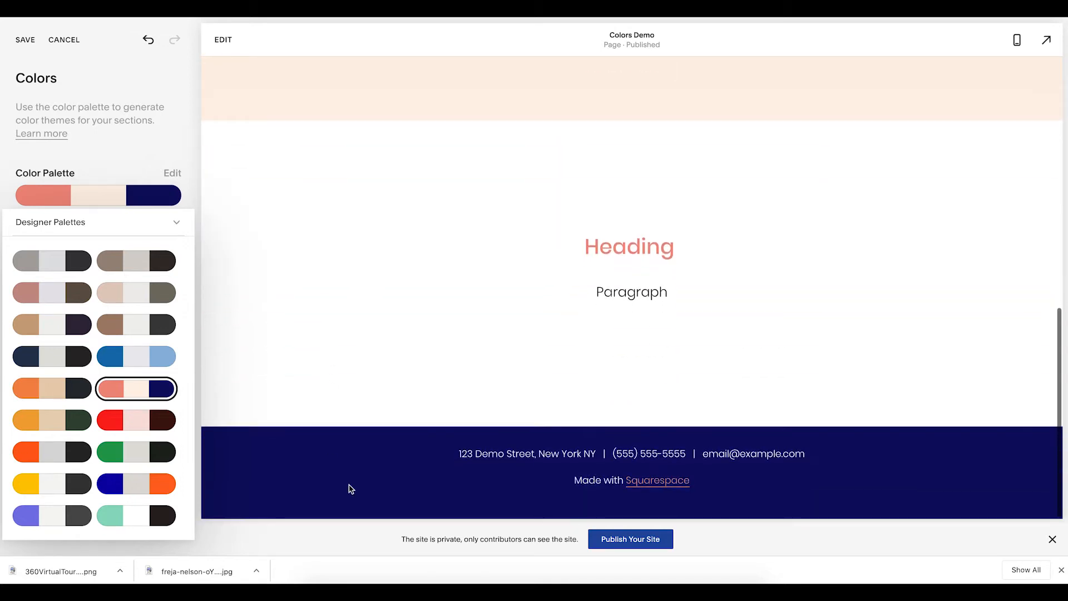
{"action": "scroll", "coordinate": [367, 234], "scroll_direction": "up", "scroll_amount": 4}
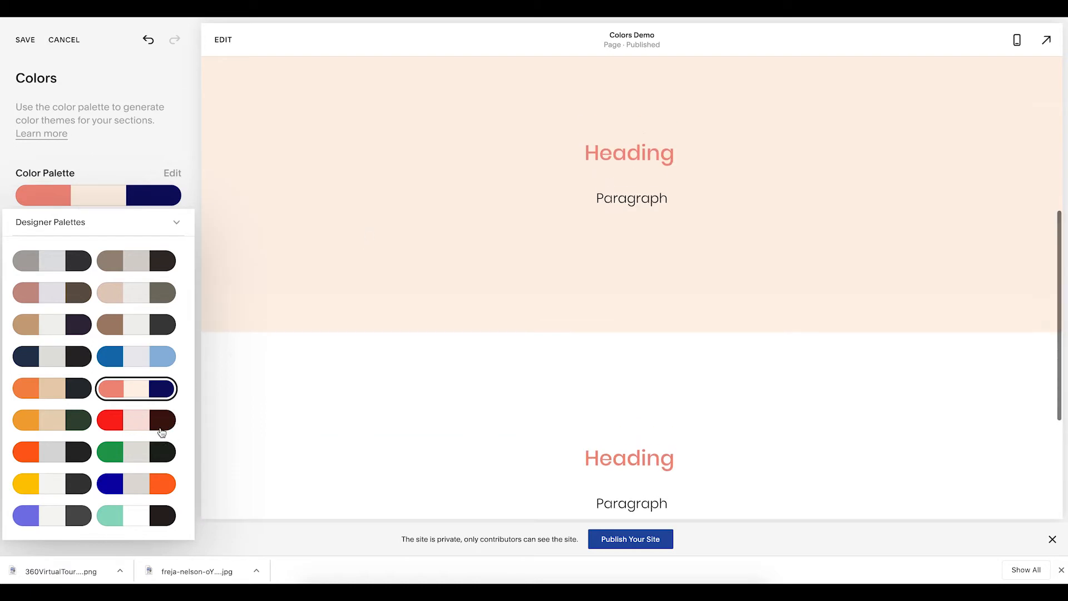
Try the red, pale pink and dark brown designer palette and check how the page sections look.
{"action": "left_click", "coordinate": [172, 424]}
{"action": "scroll", "coordinate": [347, 302], "scroll_direction": "up", "scroll_amount": 4}
{"action": "scroll", "coordinate": [348, 302], "scroll_direction": "down", "scroll_amount": 8}
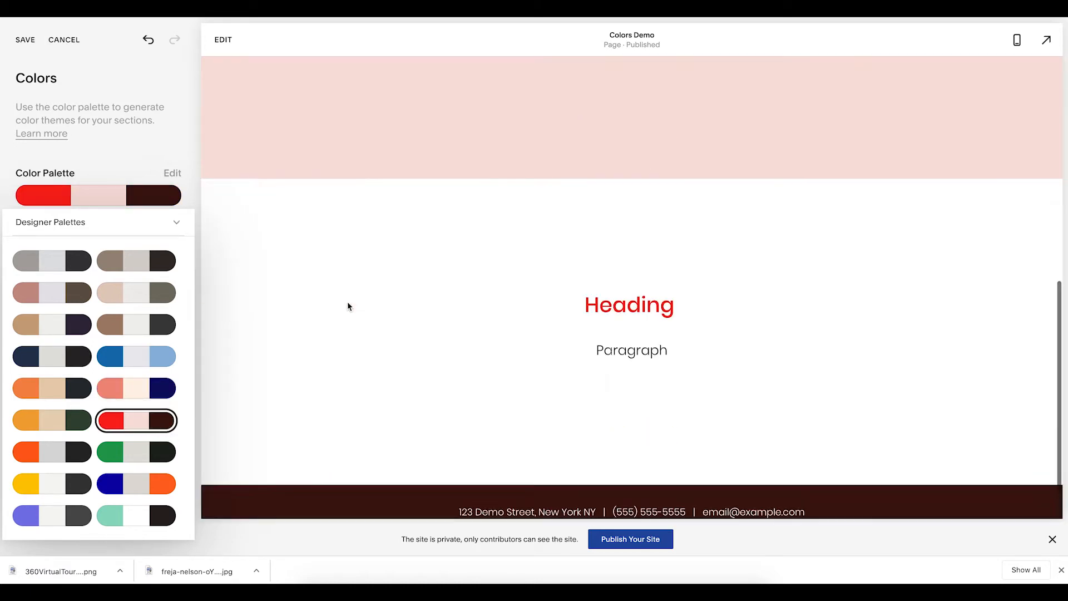
{"action": "scroll", "coordinate": [347, 302], "scroll_direction": "up", "scroll_amount": 2}
Switch the site to the deep blue, light gray and orange designer palette and review all sections down to the footer.
{"action": "left_click", "coordinate": [132, 491]}
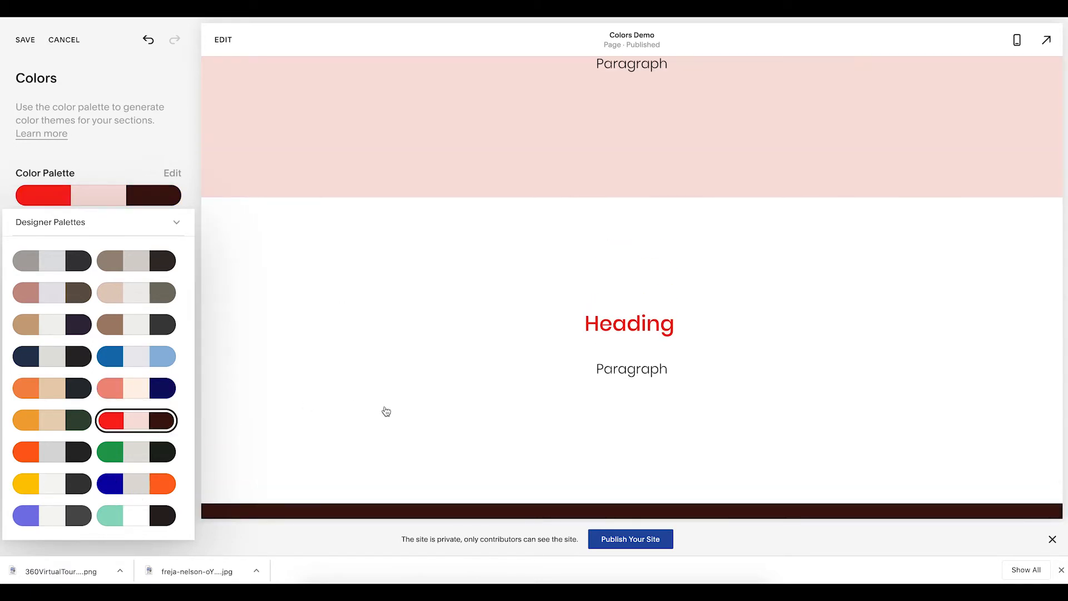
{"action": "scroll", "coordinate": [385, 411], "scroll_direction": "up", "scroll_amount": 2}
{"action": "scroll", "coordinate": [385, 409], "scroll_direction": "up", "scroll_amount": 2}
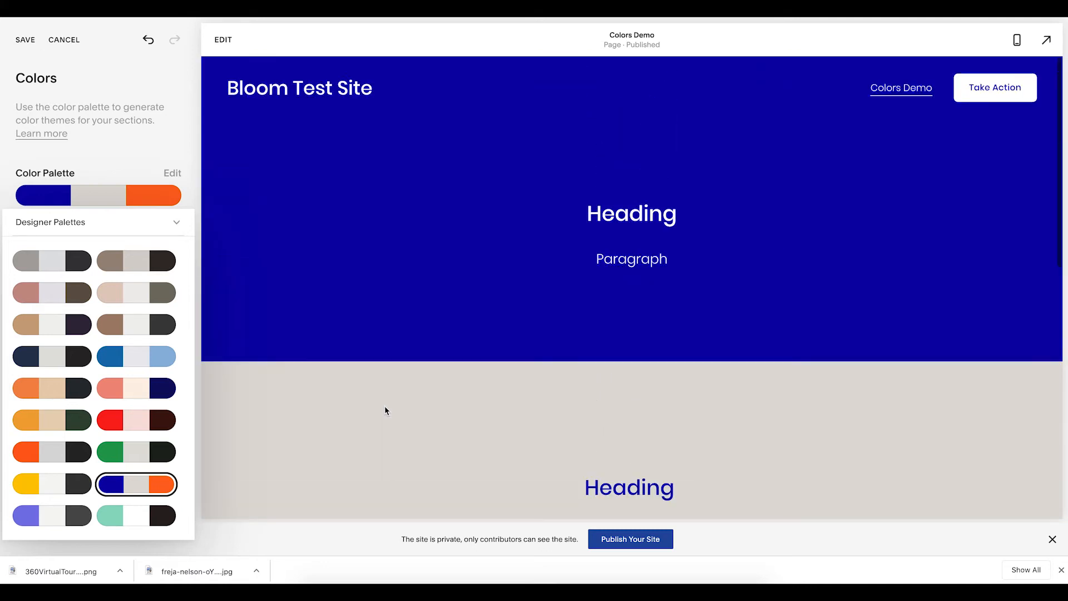
{"action": "scroll", "coordinate": [385, 409], "scroll_direction": "down", "scroll_amount": 9}
{"action": "scroll", "coordinate": [630, 254], "scroll_direction": "up", "scroll_amount": 5}
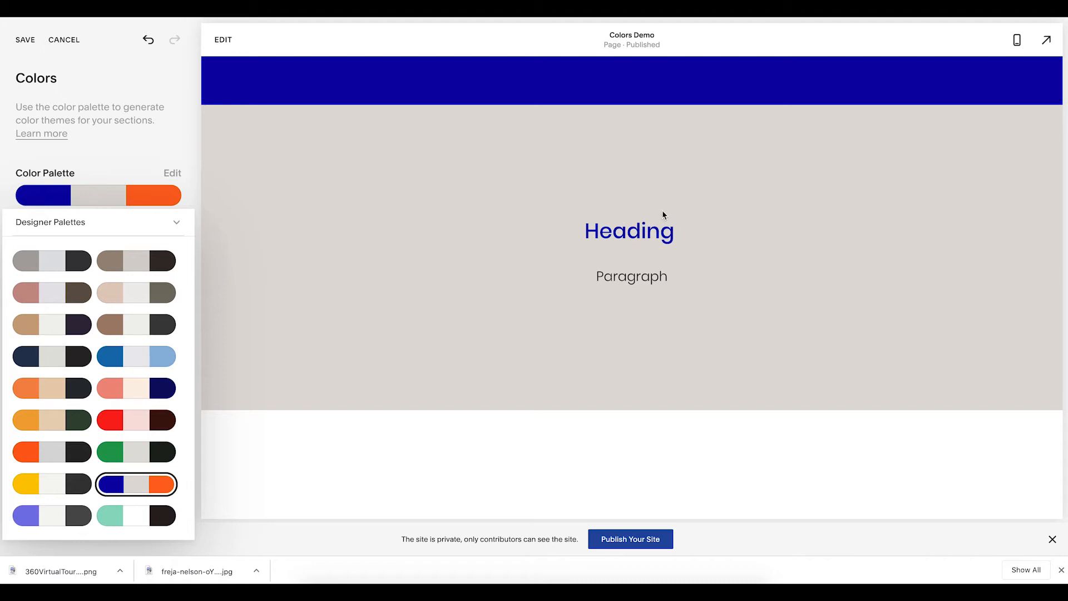
{"action": "scroll", "coordinate": [517, 236], "scroll_direction": "down", "scroll_amount": 6}
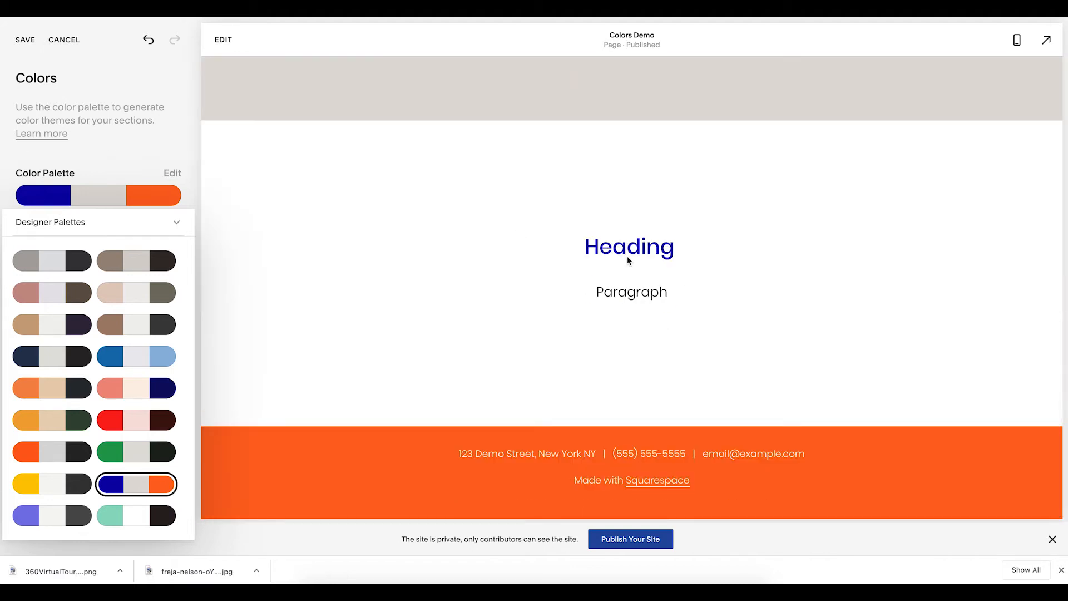
Try the purple, off-white and dark gray designer palette and check it from the footer up to the first section.
{"action": "left_click", "coordinate": [29, 521]}
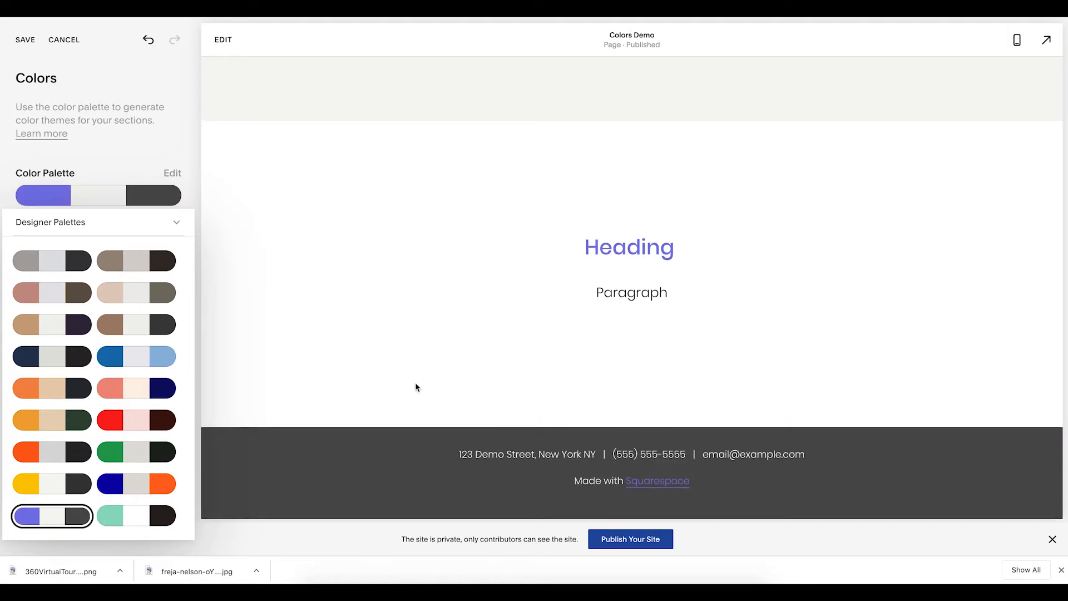
{"action": "scroll", "coordinate": [416, 383], "scroll_direction": "up", "scroll_amount": 6}
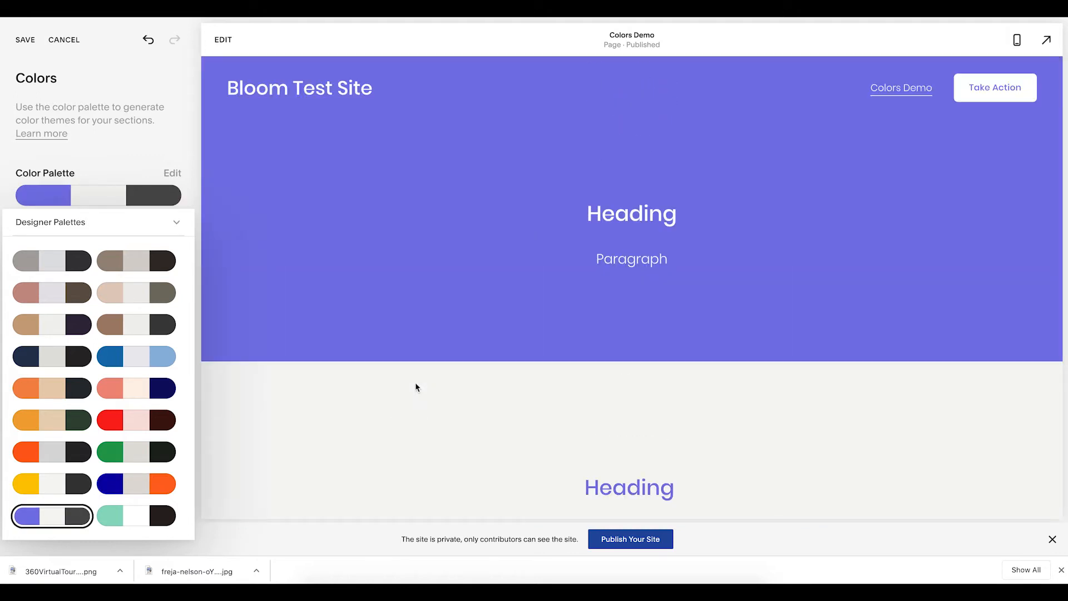
Switch the palette source to From Image and generate the colors from the downloaded 360VirtualTour PNG logo.
{"action": "left_click", "coordinate": [156, 233]}
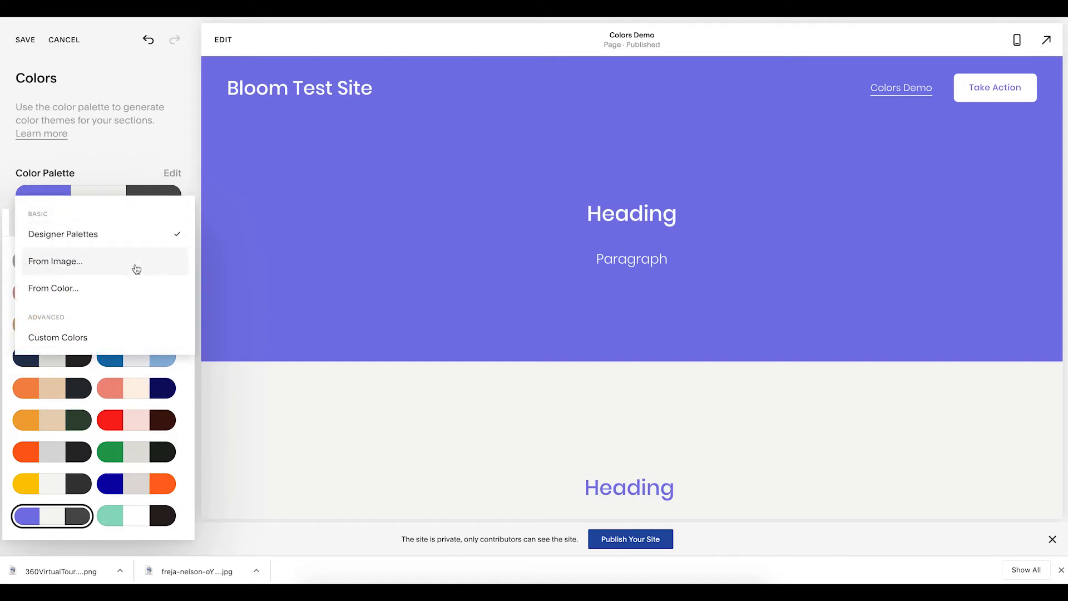
{"action": "left_click", "coordinate": [136, 270]}
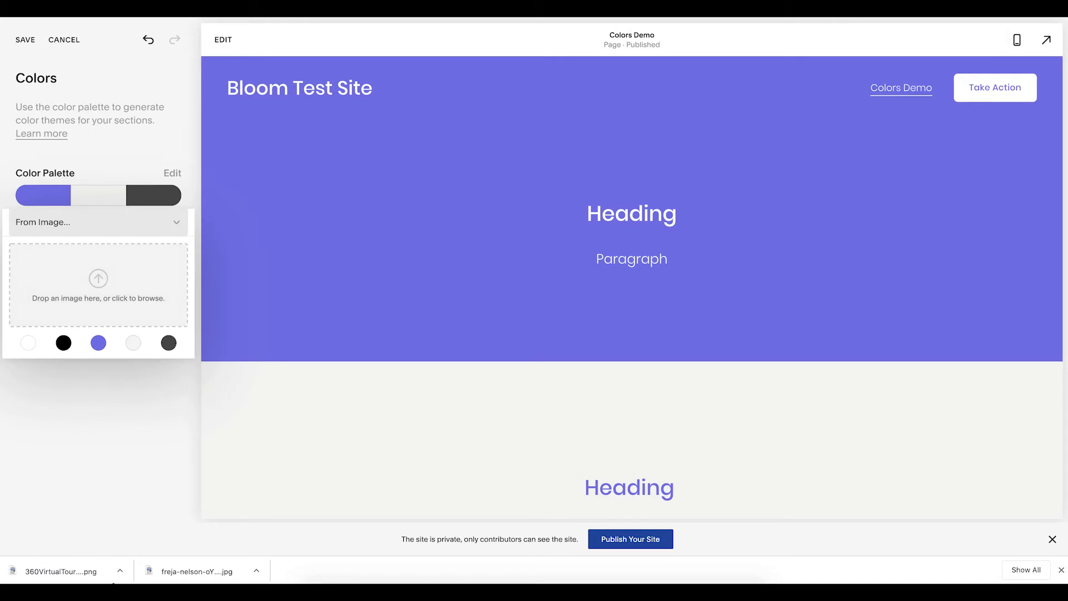
{"action": "left_click_drag", "start_coordinate": [55, 582], "coordinate": [105, 267]}
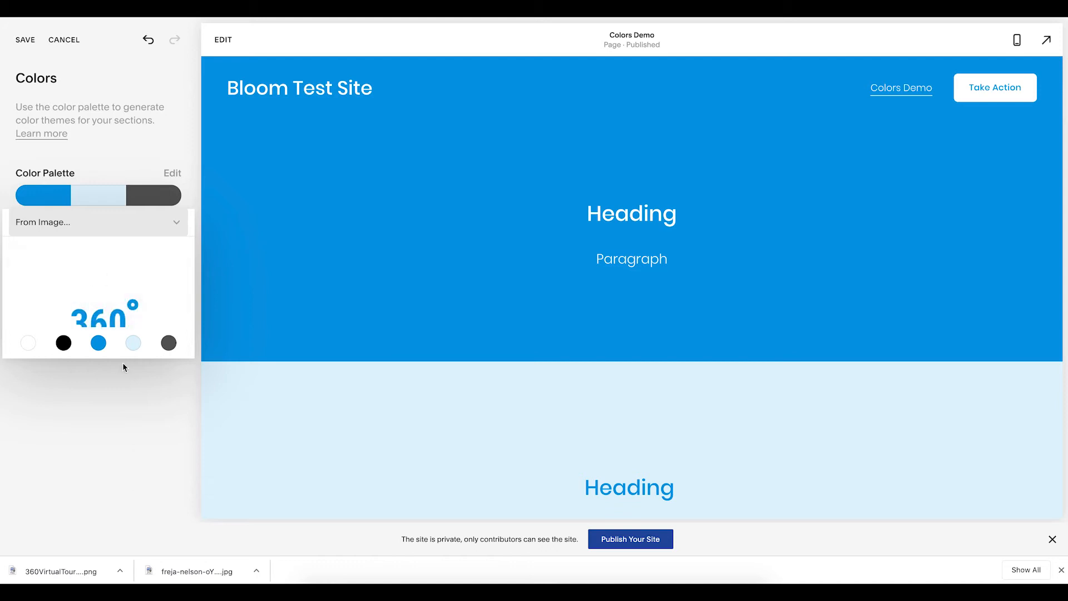
Crop 360VirtualToursUSA.com (3).png closely around the logo and regenerate the site palette from the cropped image.
{"action": "left_click", "coordinate": [72, 572]}
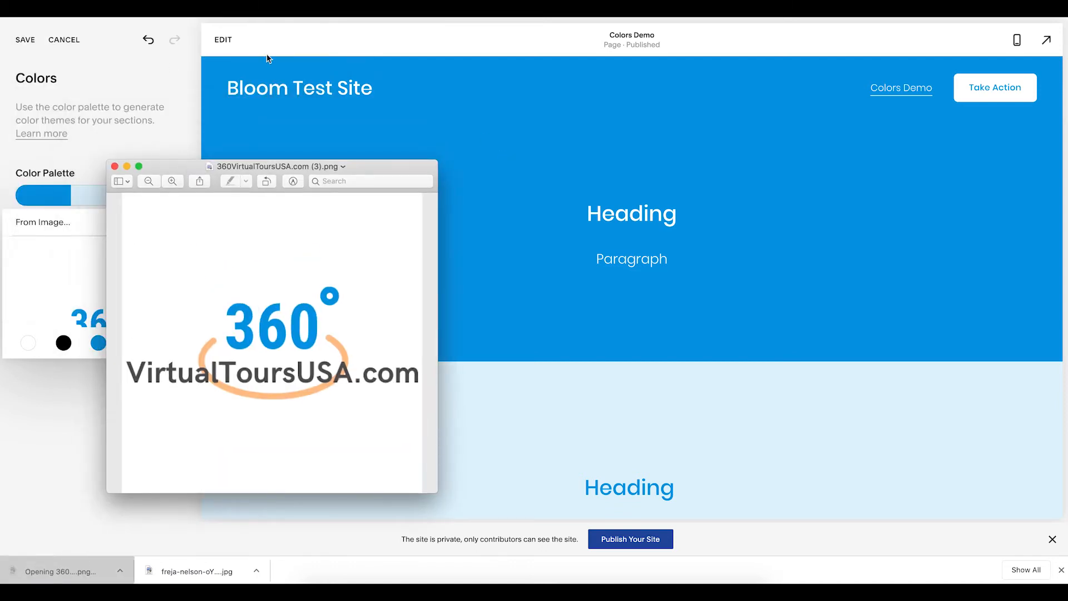
{"action": "left_click_drag", "start_coordinate": [183, 291], "coordinate": [480, 431]}
{"action": "left_click", "coordinate": [470, 202]}
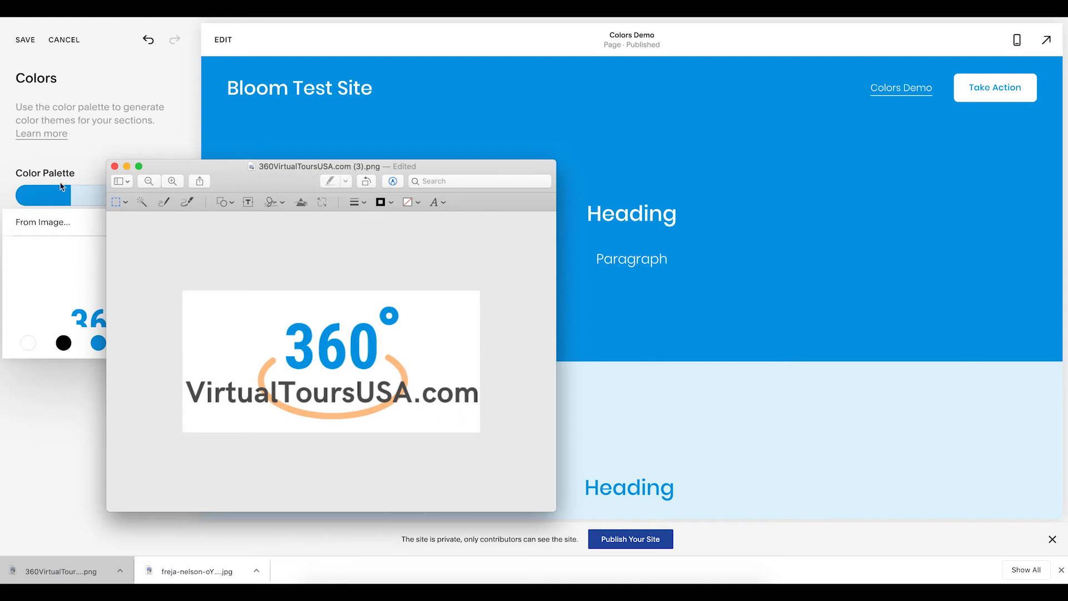
{"action": "left_click", "coordinate": [115, 166]}
{"action": "left_click_drag", "start_coordinate": [32, 569], "coordinate": [89, 290]}
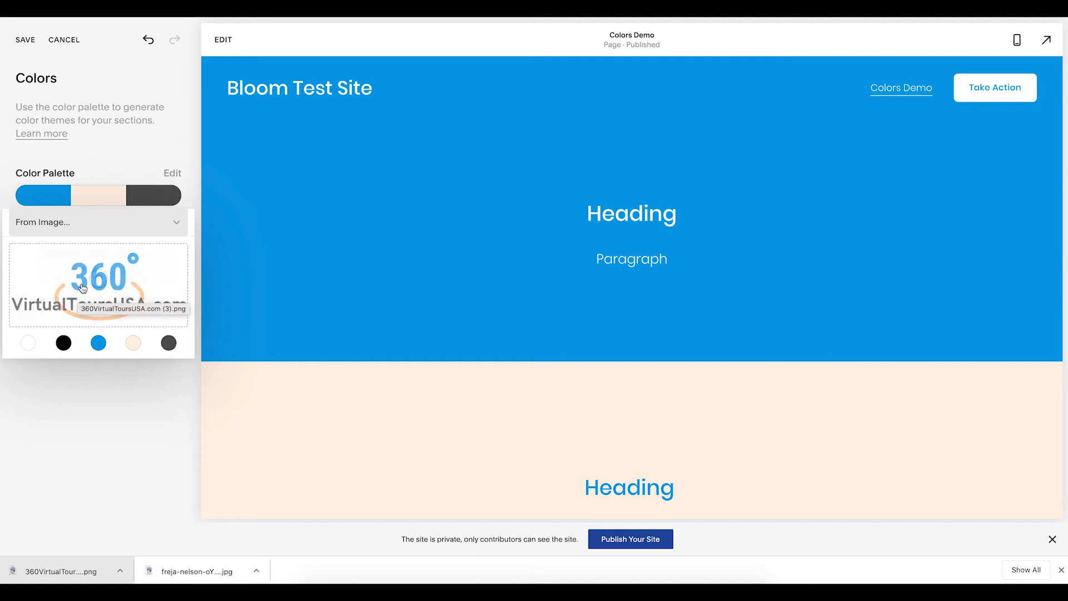
Examine how the palette generated from the cropped logo looks across all page sections.
{"action": "scroll", "coordinate": [475, 353], "scroll_direction": "down", "scroll_amount": 6}
{"action": "scroll", "coordinate": [475, 353], "scroll_direction": "up", "scroll_amount": 1}
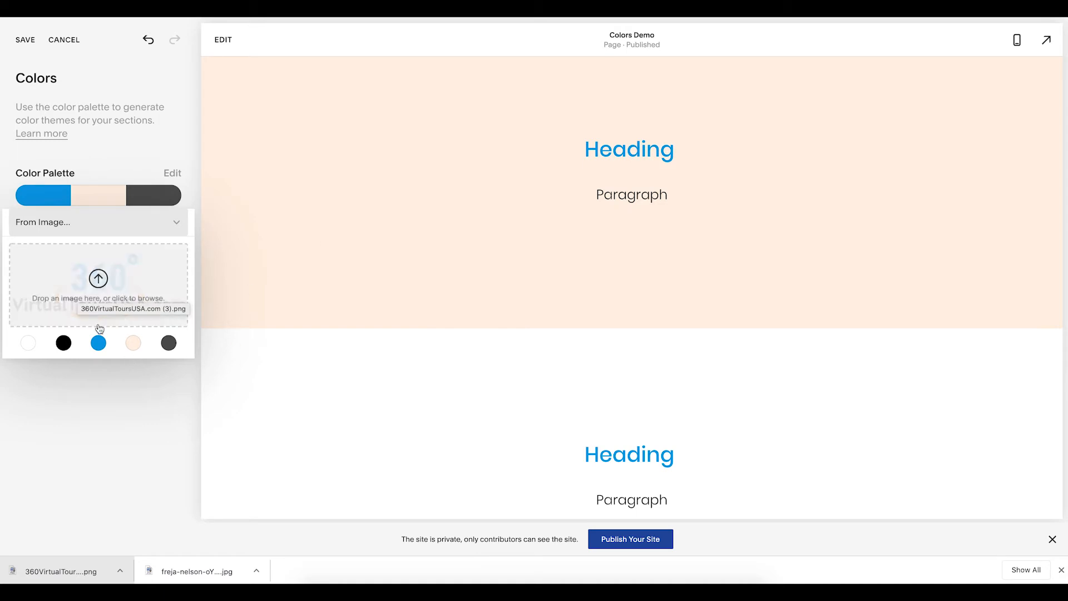
{"action": "scroll", "coordinate": [434, 250], "scroll_direction": "down", "scroll_amount": 1}
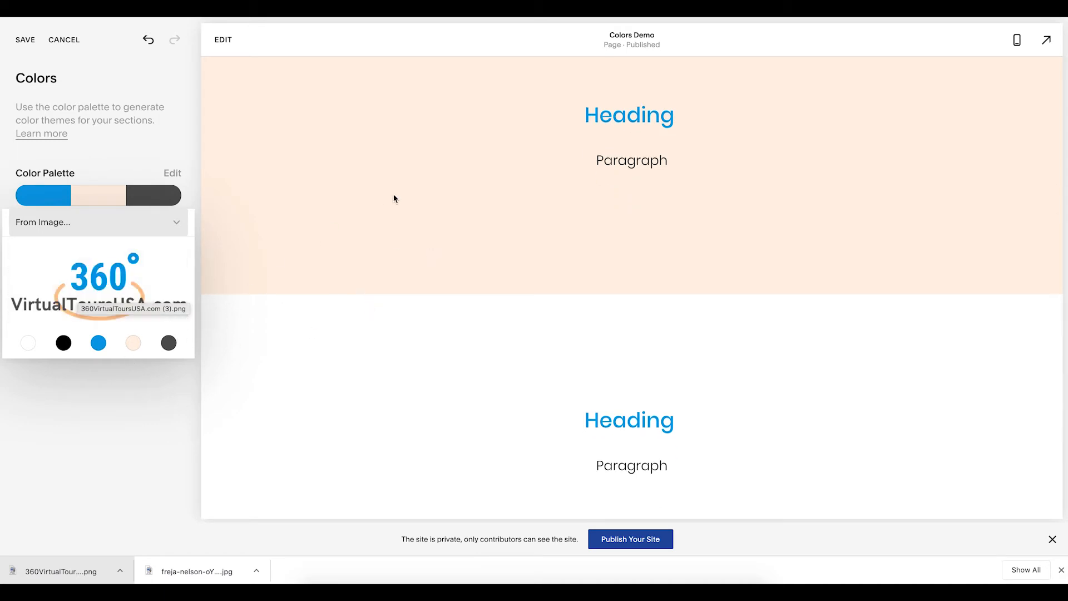
{"action": "scroll", "coordinate": [387, 362], "scroll_direction": "down", "scroll_amount": 3}
{"action": "scroll", "coordinate": [387, 363], "scroll_direction": "up", "scroll_amount": 2}
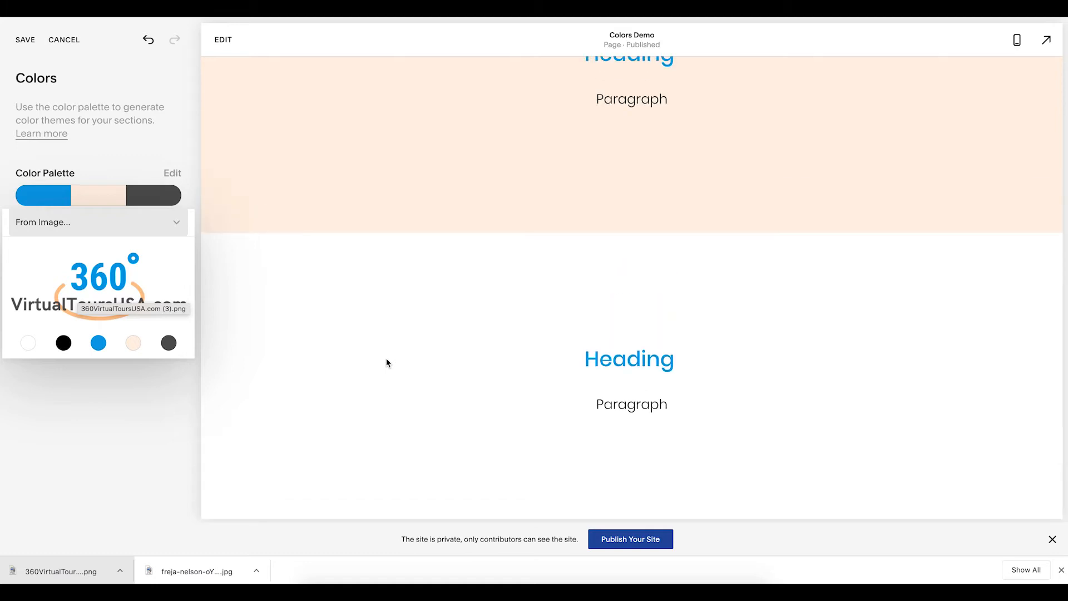
{"action": "scroll", "coordinate": [355, 189], "scroll_direction": "up", "scroll_amount": 5}
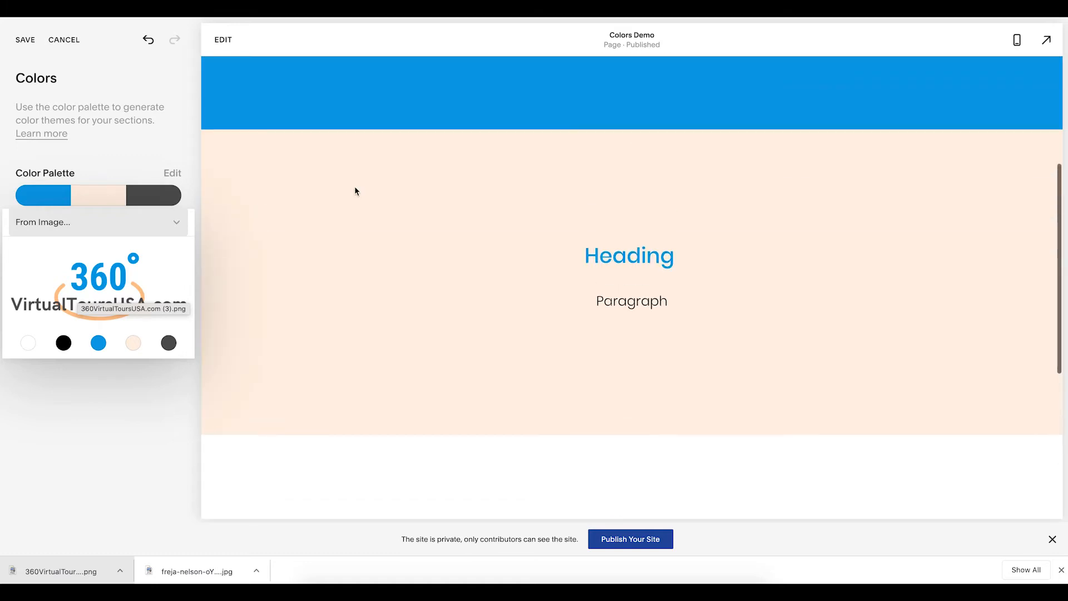
{"action": "scroll", "coordinate": [289, 141], "scroll_direction": "up", "scroll_amount": 3}
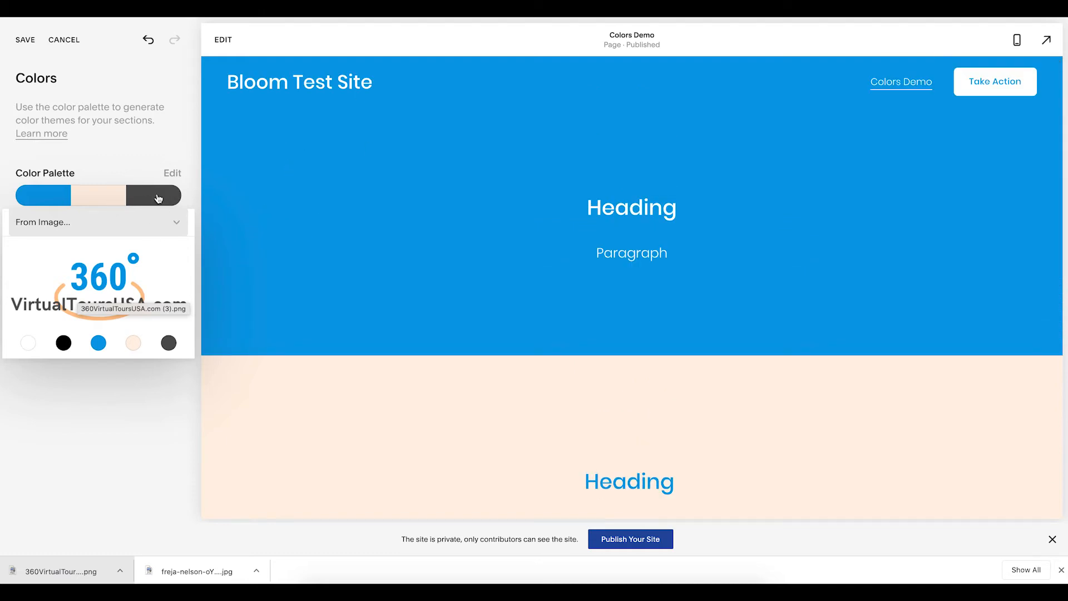
{"action": "scroll", "coordinate": [354, 291], "scroll_direction": "down", "scroll_amount": 3}
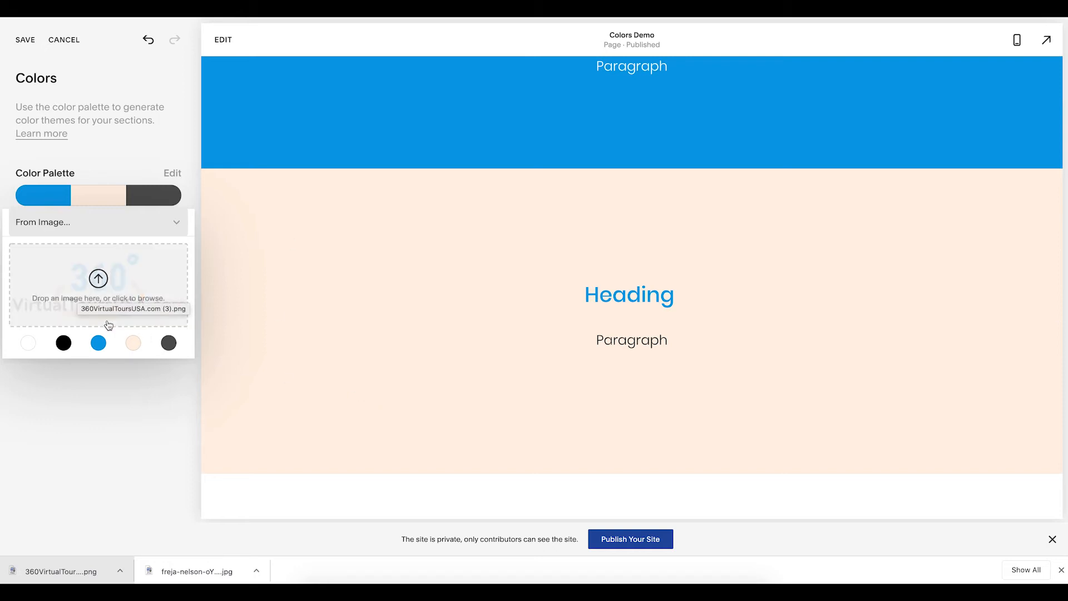
{"action": "scroll", "coordinate": [559, 315], "scroll_direction": "down", "scroll_amount": 4}
{"action": "scroll", "coordinate": [559, 315], "scroll_direction": "down", "scroll_amount": 2}
{"action": "scroll", "coordinate": [559, 315], "scroll_direction": "up", "scroll_amount": 8}
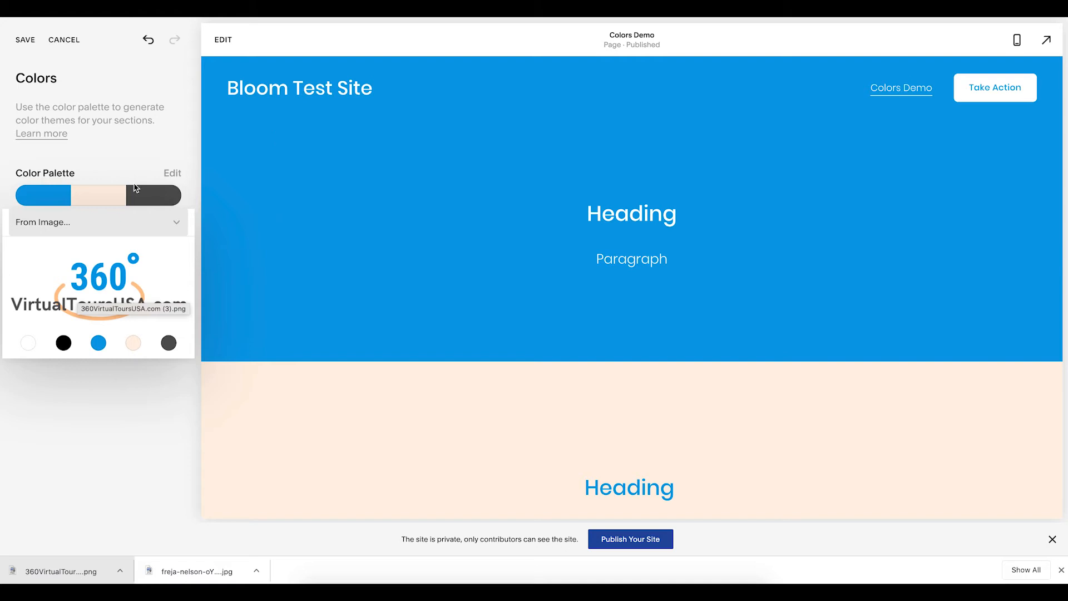
Switch the palette source to Custom Colors and change the bright blue palette color to a dark navy blue.
{"action": "left_click", "coordinate": [179, 174]}
{"action": "left_click", "coordinate": [173, 175]}
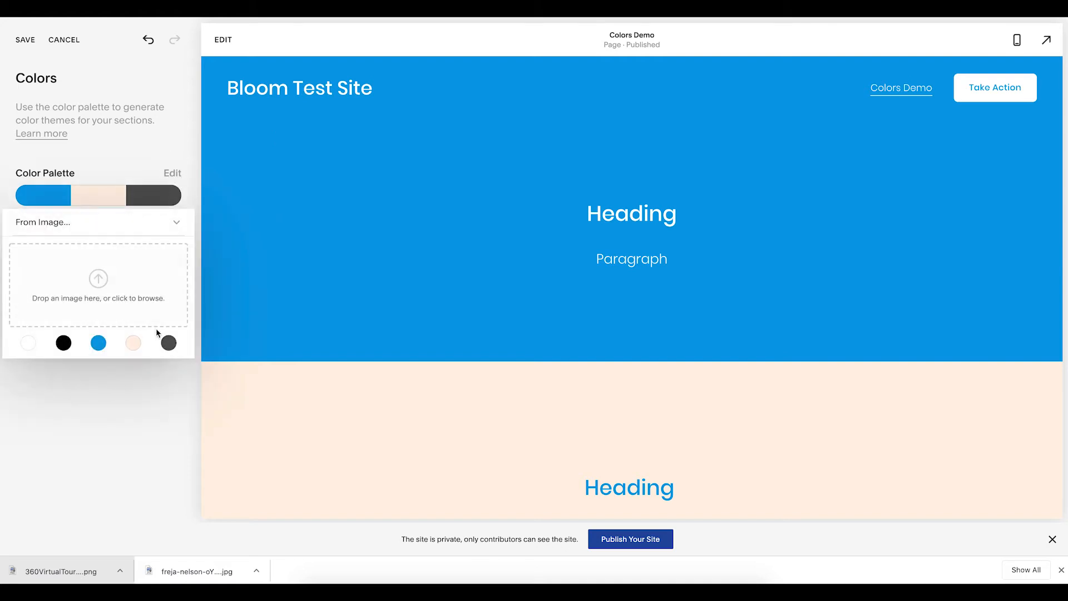
{"action": "left_click", "coordinate": [157, 224]}
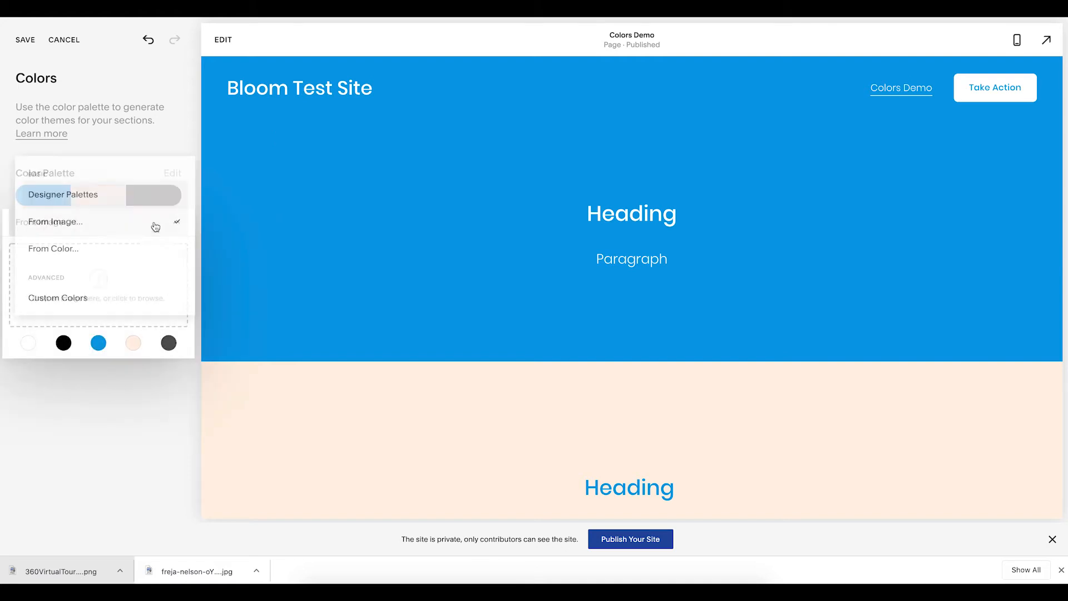
{"action": "left_click", "coordinate": [126, 306]}
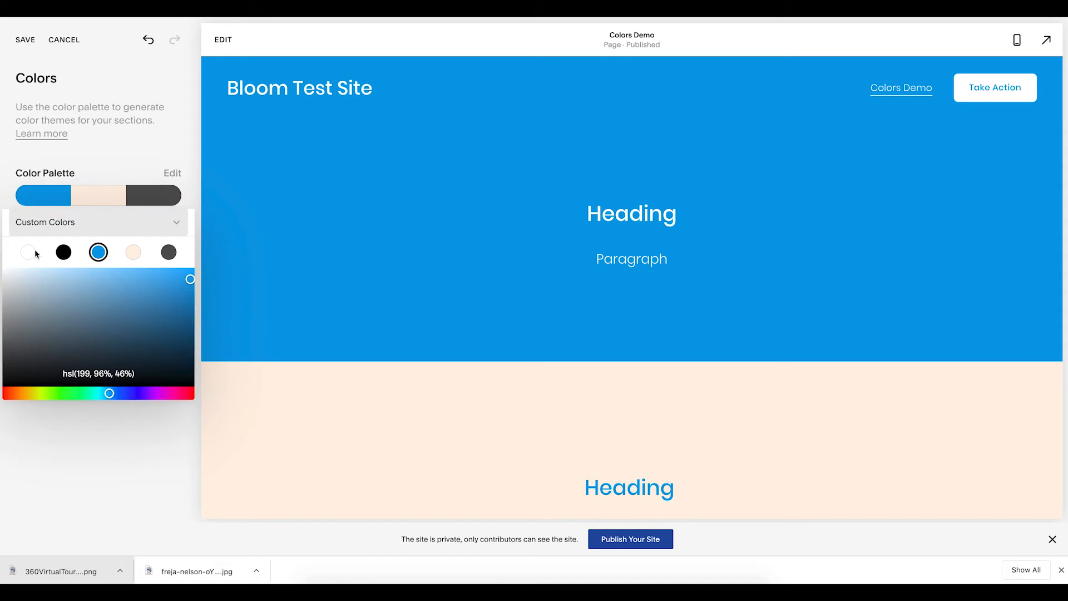
{"action": "left_click", "coordinate": [63, 252]}
{"action": "left_click", "coordinate": [98, 252]}
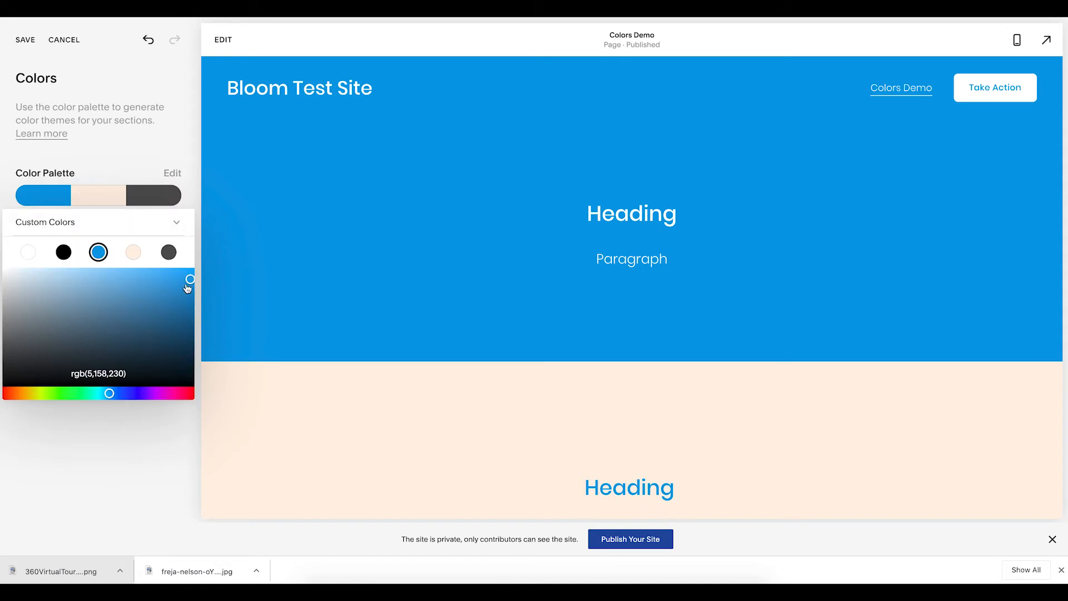
{"action": "left_click", "coordinate": [177, 346]}
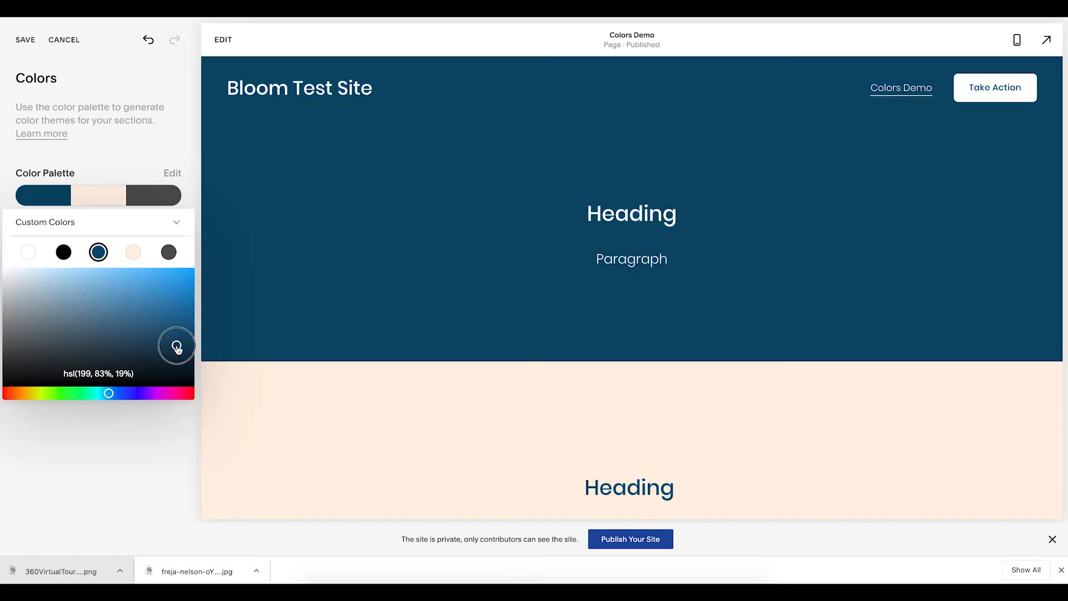
Change the pale peach palette color to a vivid orange, hsl(30, 100%, 49%), and check it across the page sections.
{"action": "left_click", "coordinate": [133, 252]}
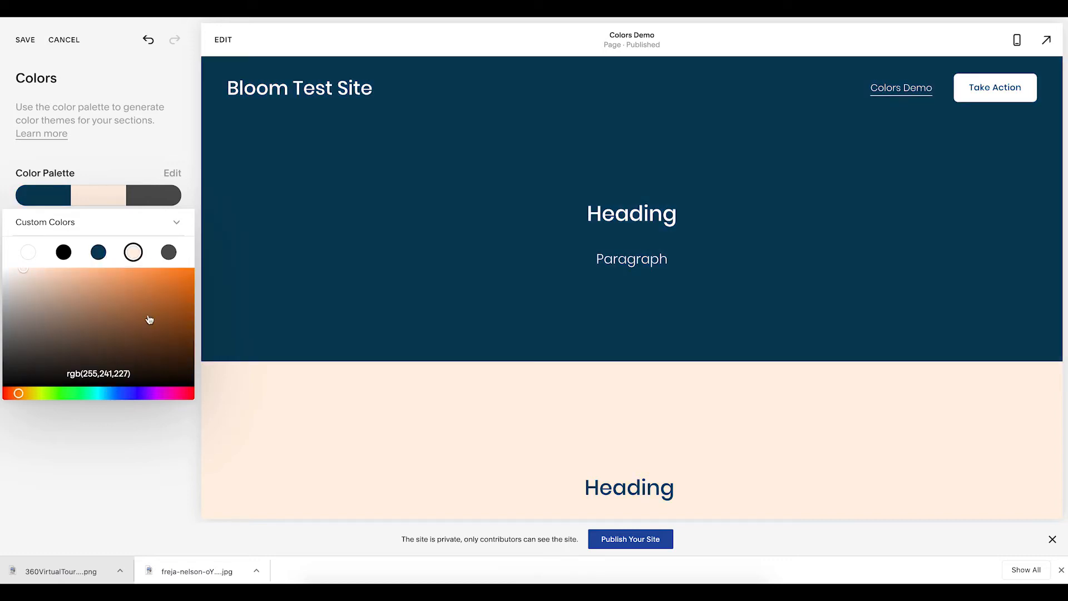
{"action": "left_click_drag", "start_coordinate": [32, 273], "coordinate": [201, 273]}
{"action": "scroll", "coordinate": [466, 336], "scroll_direction": "down", "scroll_amount": 10}
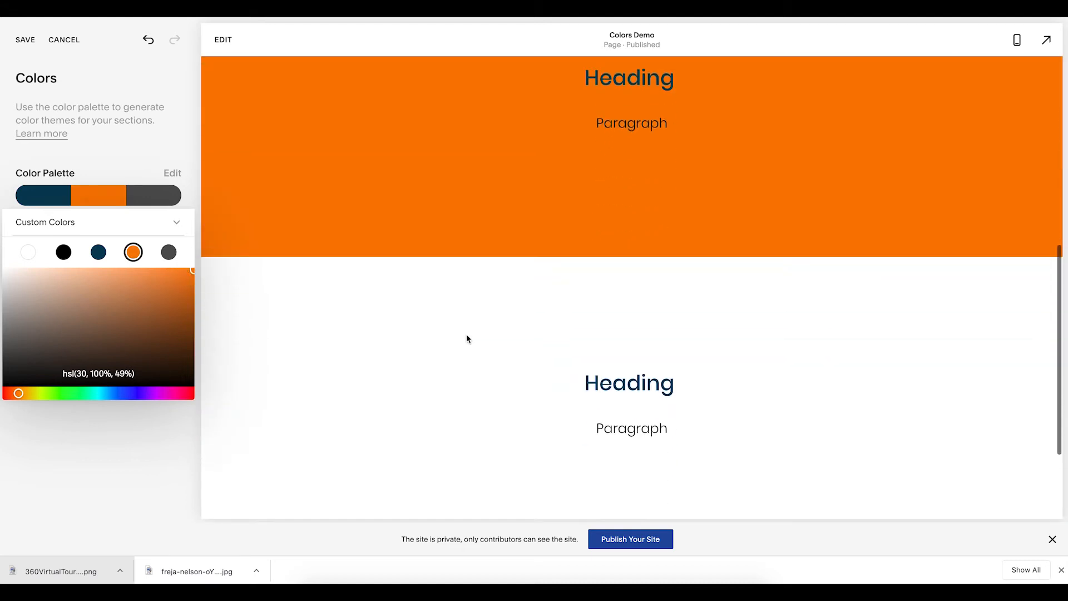
{"action": "scroll", "coordinate": [467, 337], "scroll_direction": "up", "scroll_amount": 10}
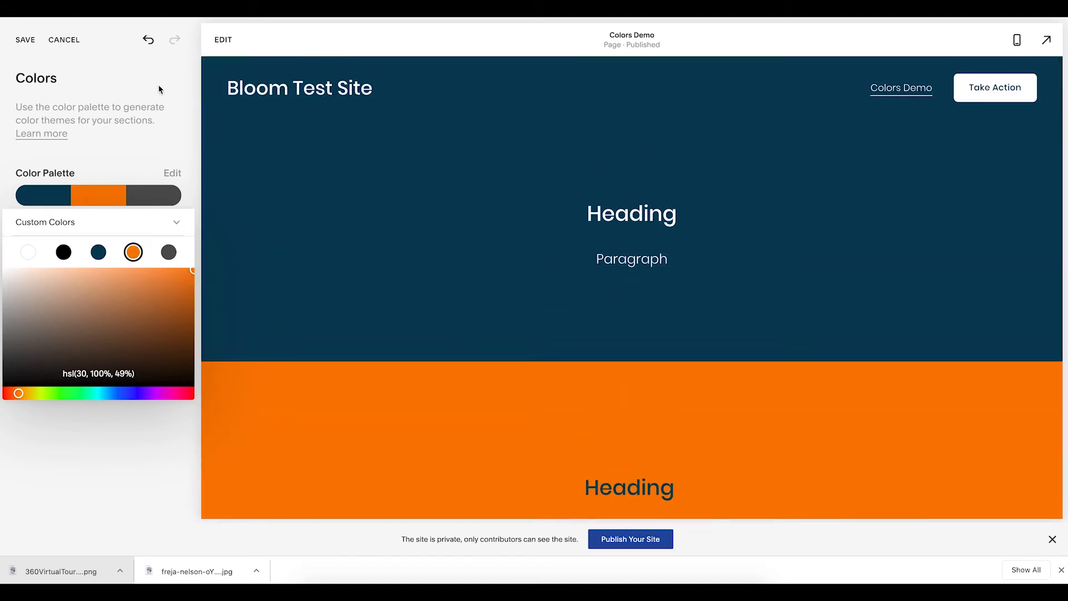
Close the palette editor and save the site color changes.
{"action": "left_click", "coordinate": [12, 48]}
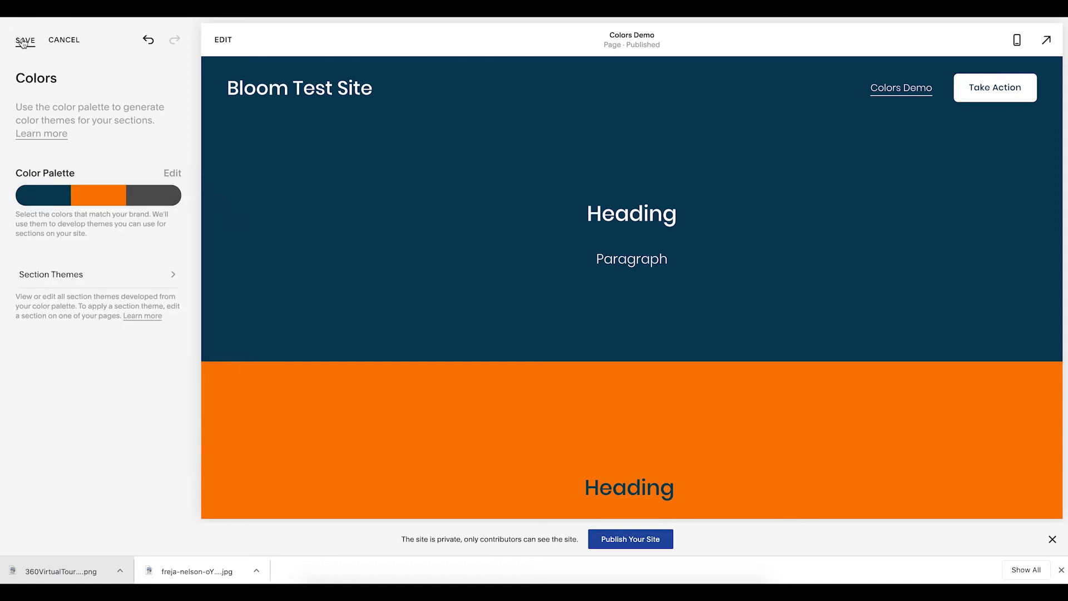
{"action": "left_click", "coordinate": [25, 39]}
{"action": "left_click", "coordinate": [223, 45]}
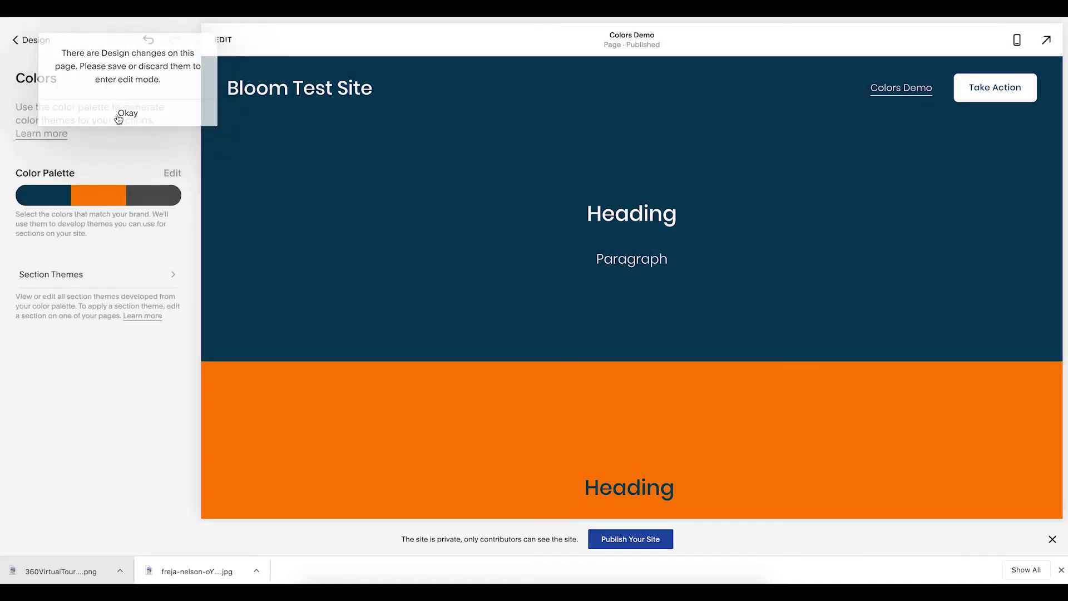
{"action": "left_click", "coordinate": [119, 115]}
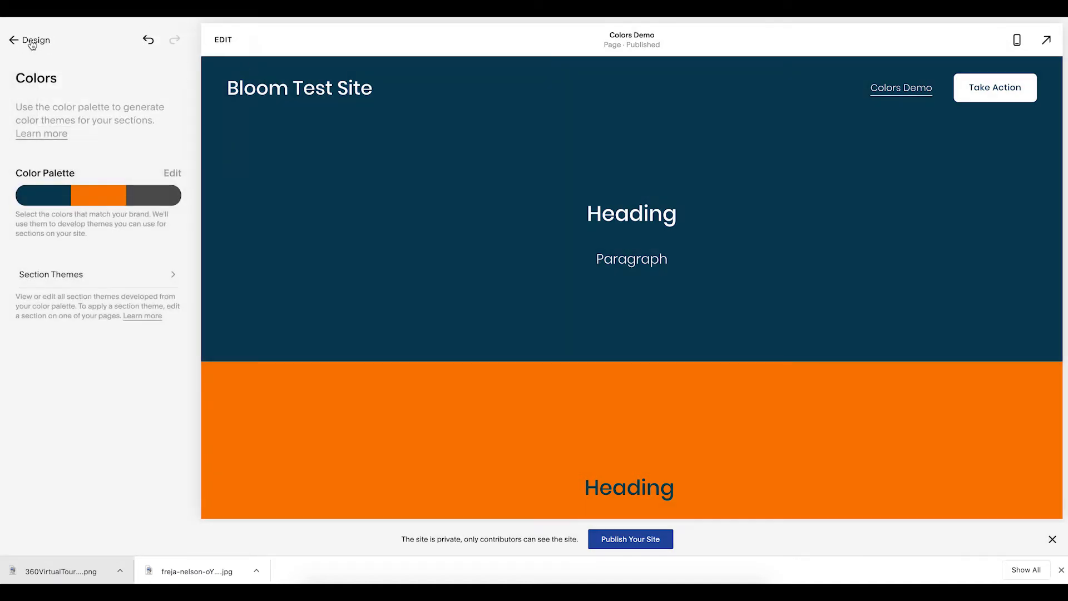
Enter page editing for Colors Demo and open the color theme choices of the first section.
{"action": "left_click", "coordinate": [30, 41]}
{"action": "left_click", "coordinate": [225, 41]}
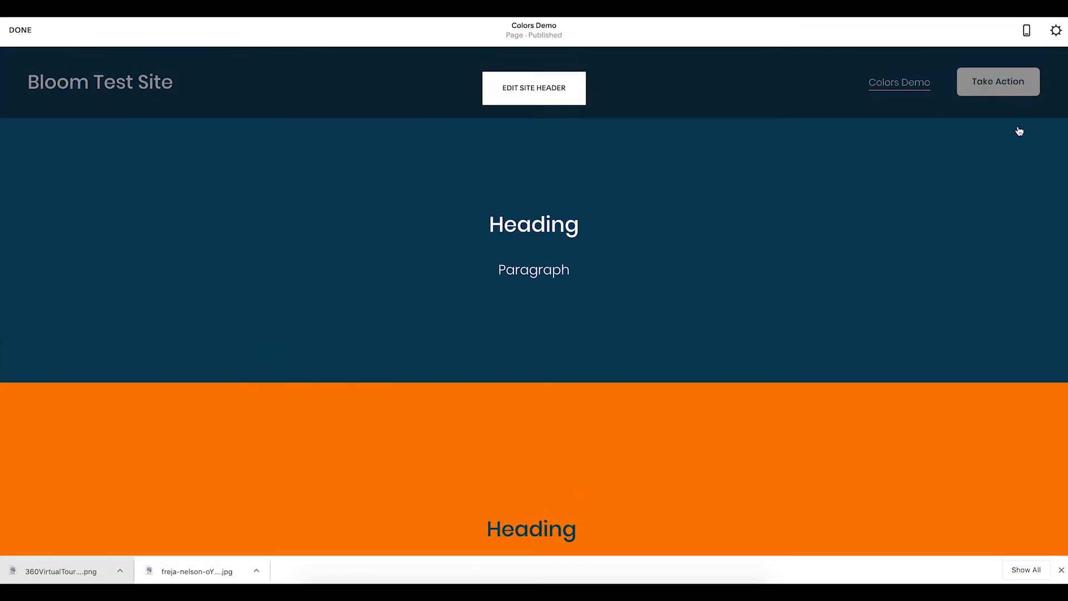
{"action": "left_click", "coordinate": [1046, 139]}
{"action": "left_click", "coordinate": [1027, 114]}
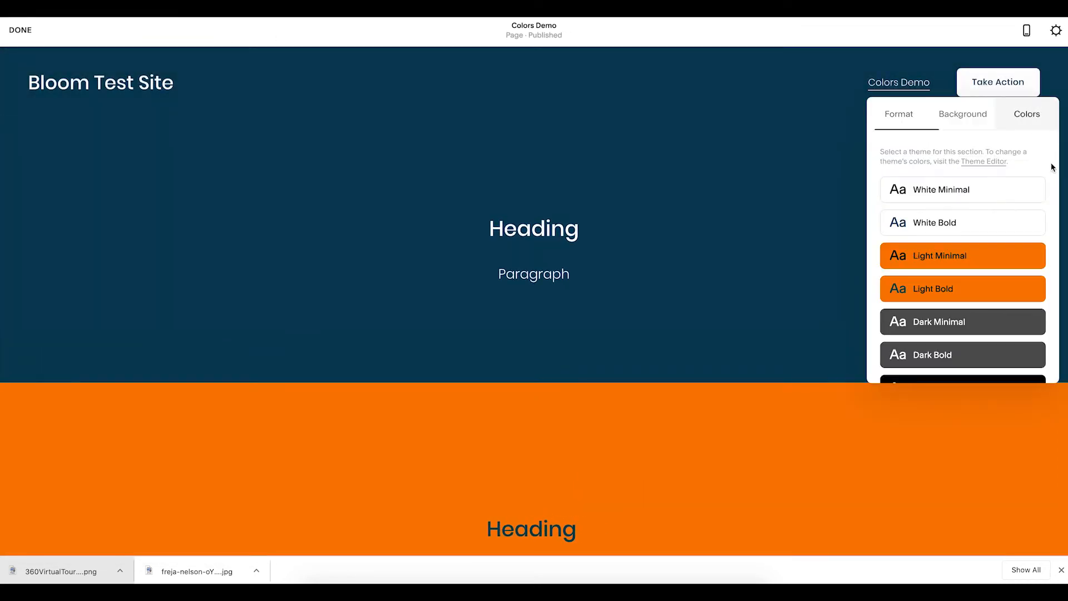
Examine the section themes generated from the new palette, from White Minimal to Accent Light.
{"action": "scroll", "coordinate": [1020, 310], "scroll_direction": "down", "scroll_amount": 2}
{"action": "scroll", "coordinate": [962, 198], "scroll_direction": "up", "scroll_amount": 5}
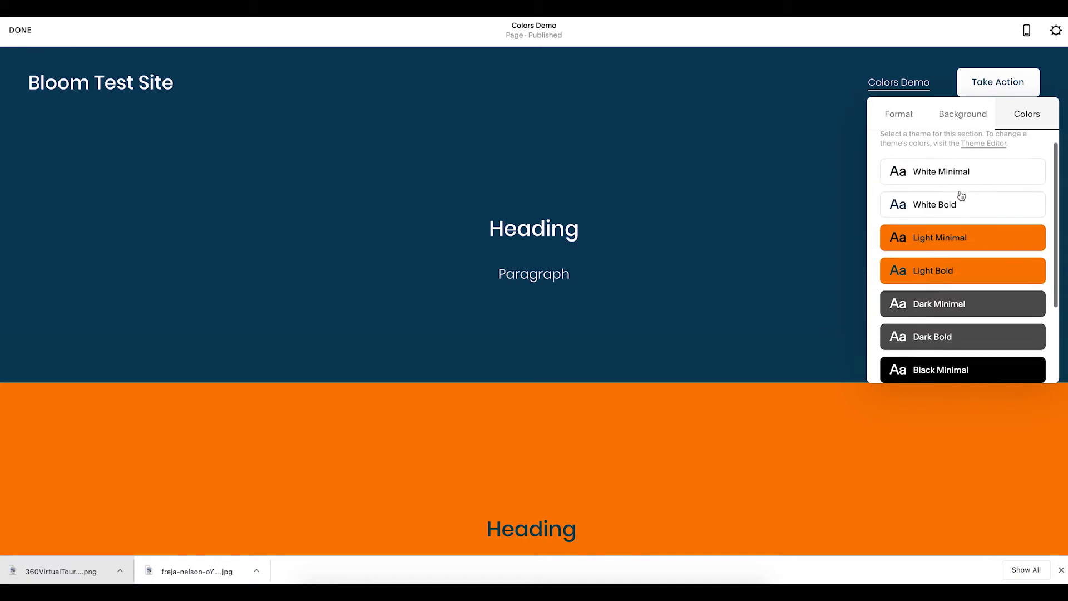
{"action": "scroll", "coordinate": [976, 320], "scroll_direction": "down", "scroll_amount": 2}
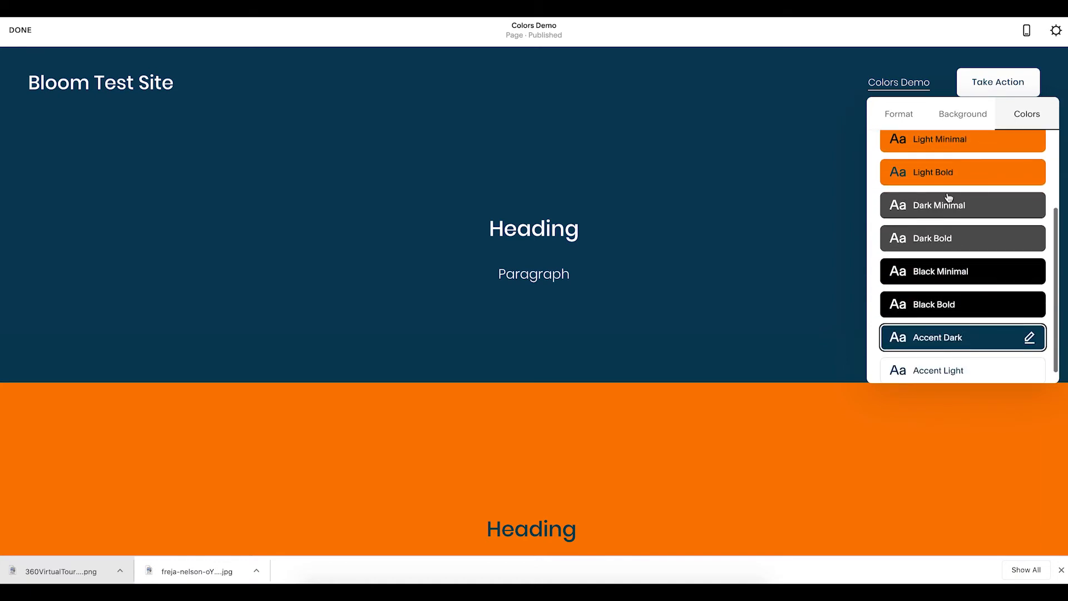
{"action": "scroll", "coordinate": [960, 324], "scroll_direction": "up", "scroll_amount": 5}
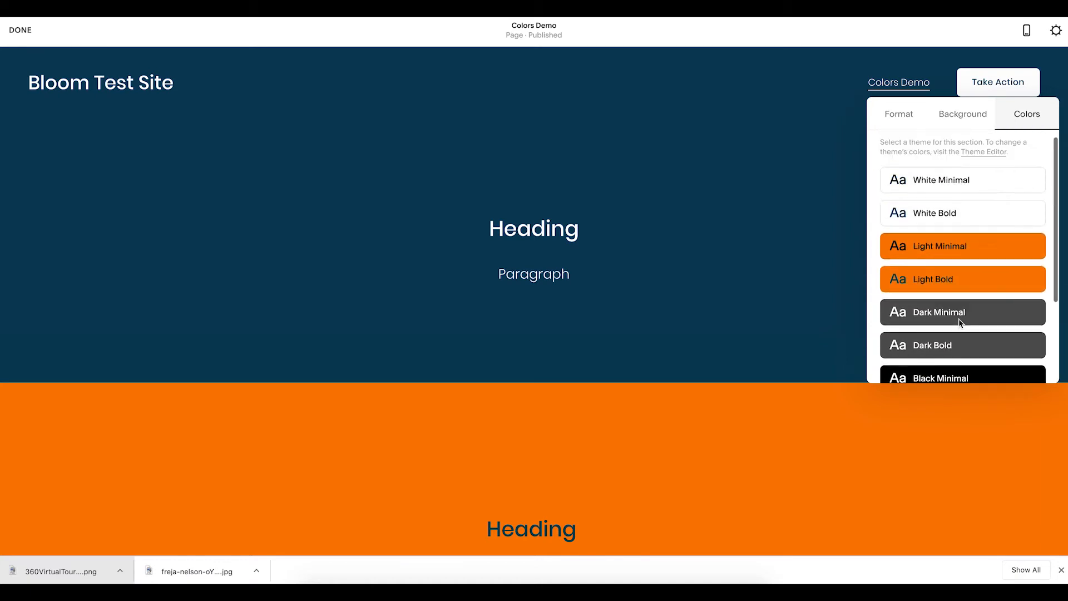
{"action": "scroll", "coordinate": [960, 323], "scroll_direction": "down", "scroll_amount": 1}
{"action": "scroll", "coordinate": [918, 227], "scroll_direction": "up", "scroll_amount": 1}
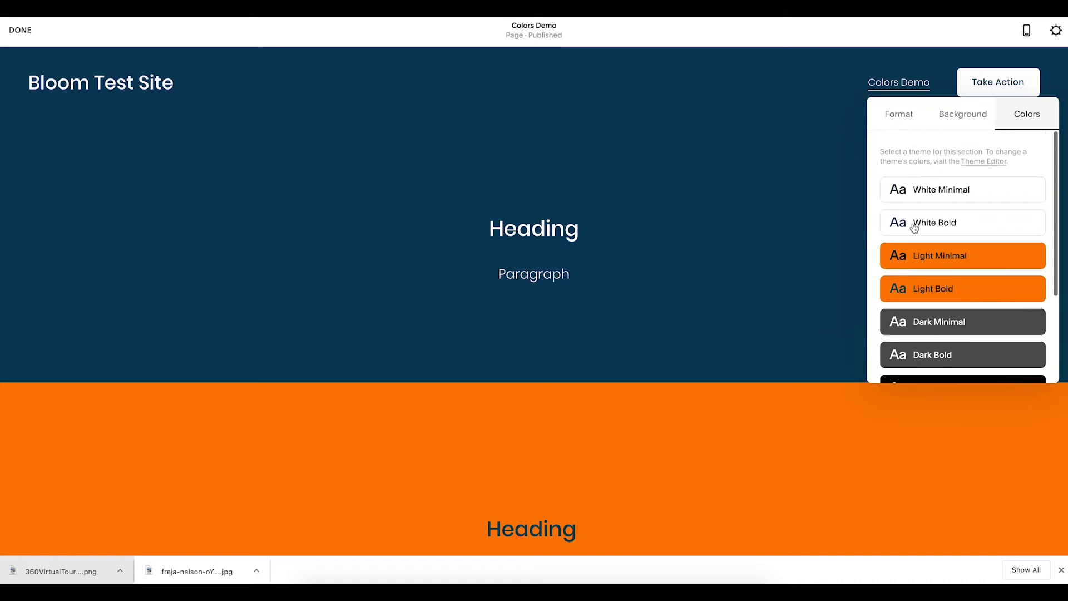
{"action": "scroll", "coordinate": [919, 237], "scroll_direction": "down", "scroll_amount": 3}
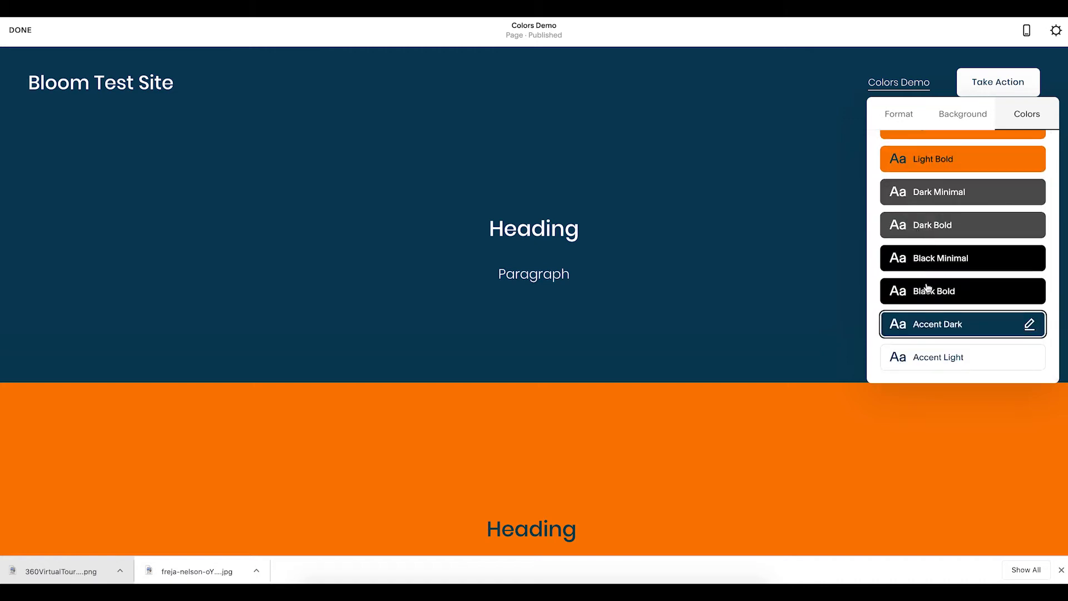
{"action": "scroll", "coordinate": [944, 271], "scroll_direction": "up", "scroll_amount": 1}
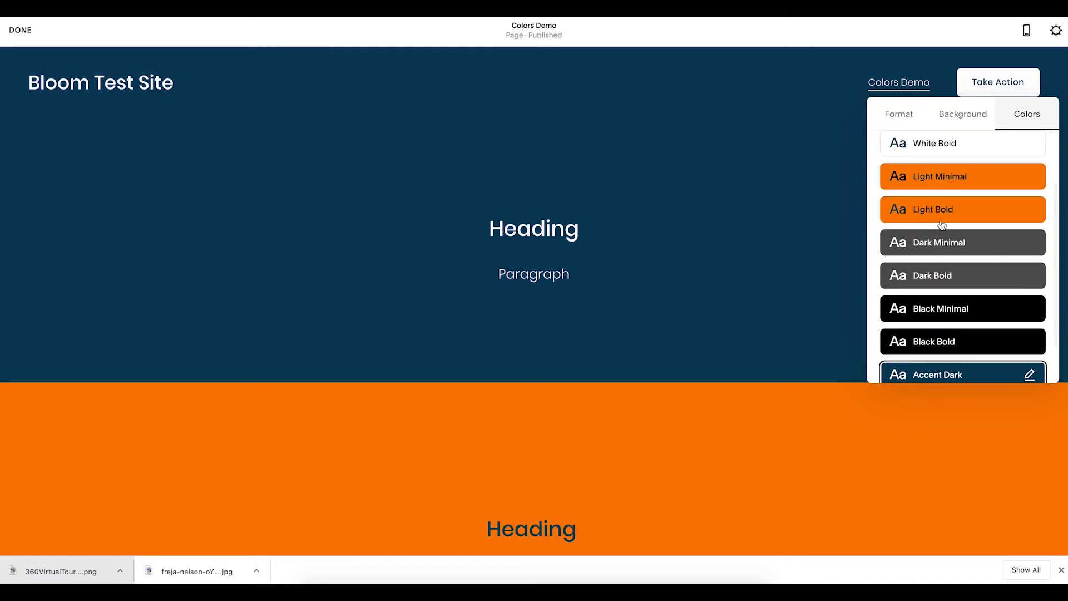
{"action": "scroll", "coordinate": [941, 265], "scroll_direction": "down", "scroll_amount": 1}
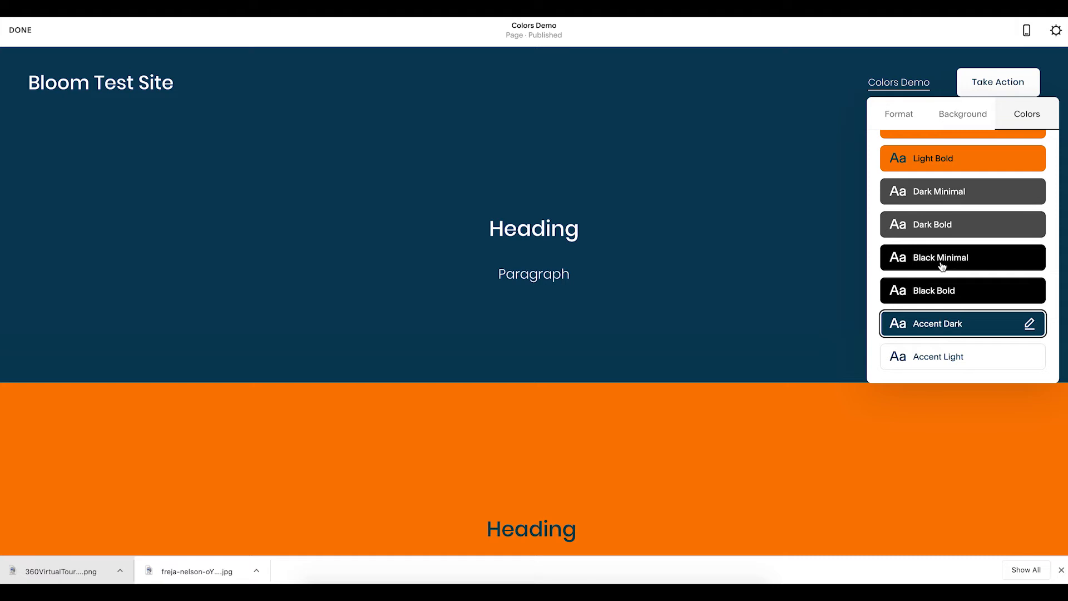
Look over the remaining section themes, leave page editing and open the site's color settings.
{"action": "scroll", "coordinate": [399, 383], "scroll_direction": "down", "scroll_amount": 10}
{"action": "scroll", "coordinate": [399, 383], "scroll_direction": "up", "scroll_amount": 9}
{"action": "left_click", "coordinate": [29, 32]}
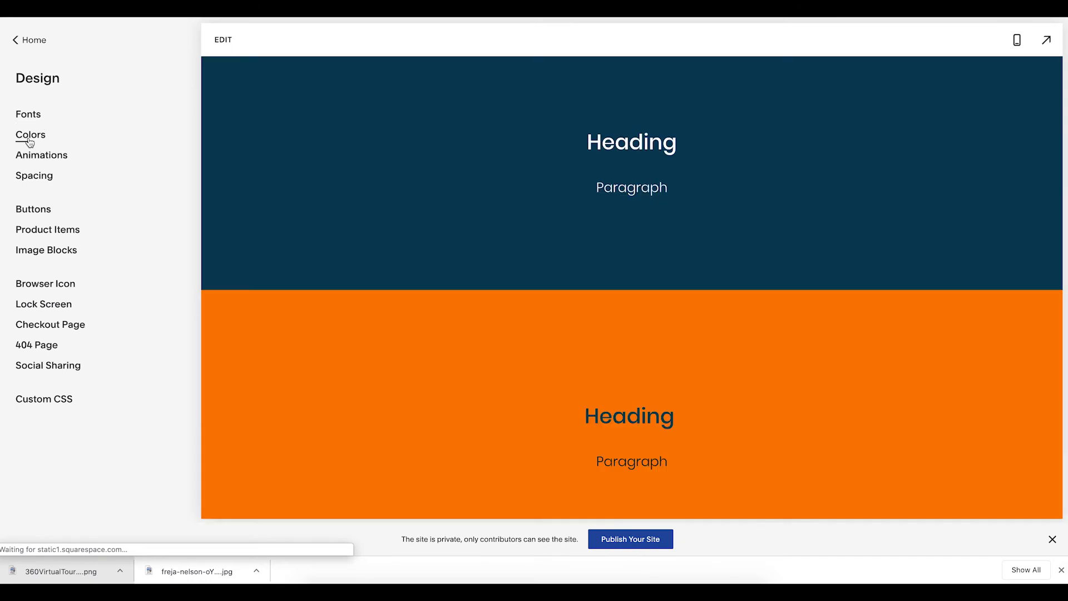
{"action": "left_click", "coordinate": [29, 139]}
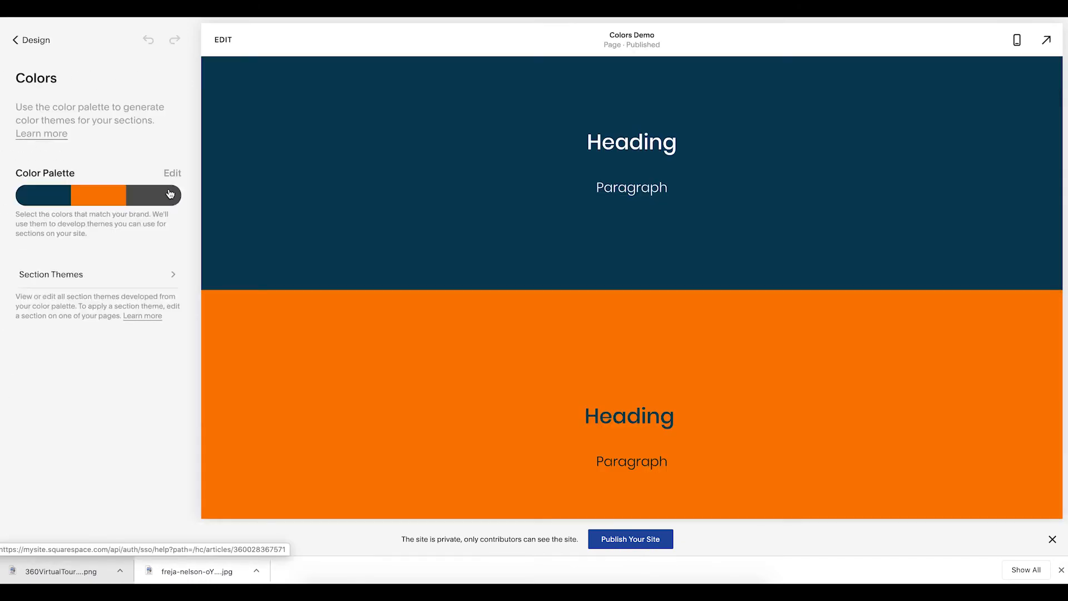
Generate the color palette from the downloaded jellyfish image and check it across the page sections.
{"action": "left_click", "coordinate": [171, 193]}
{"action": "left_click", "coordinate": [95, 234]}
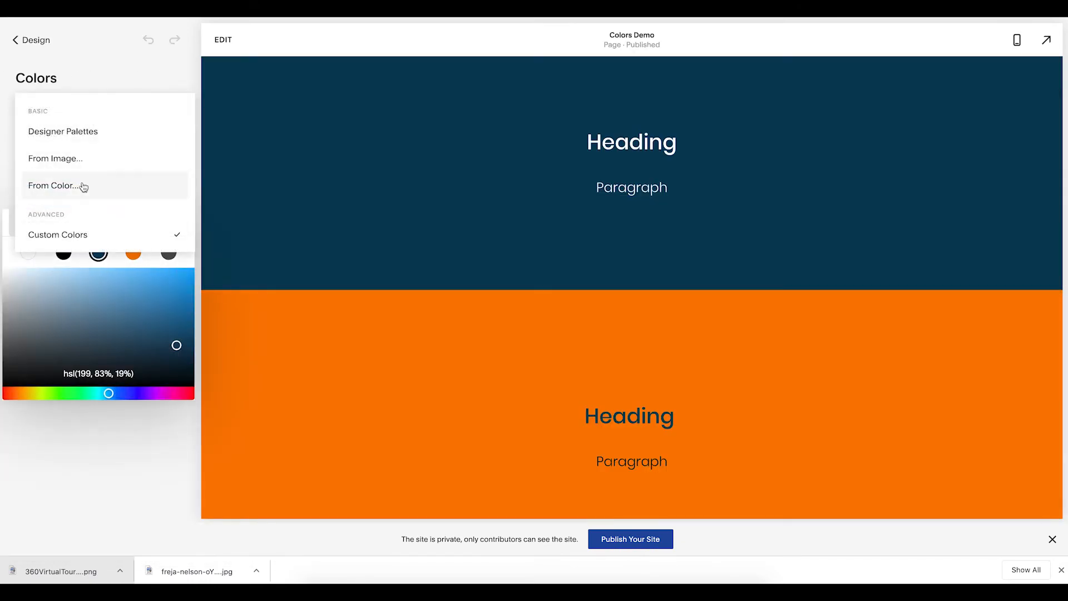
{"action": "left_click", "coordinate": [81, 166]}
{"action": "left_click_drag", "start_coordinate": [61, 570], "coordinate": [113, 273]}
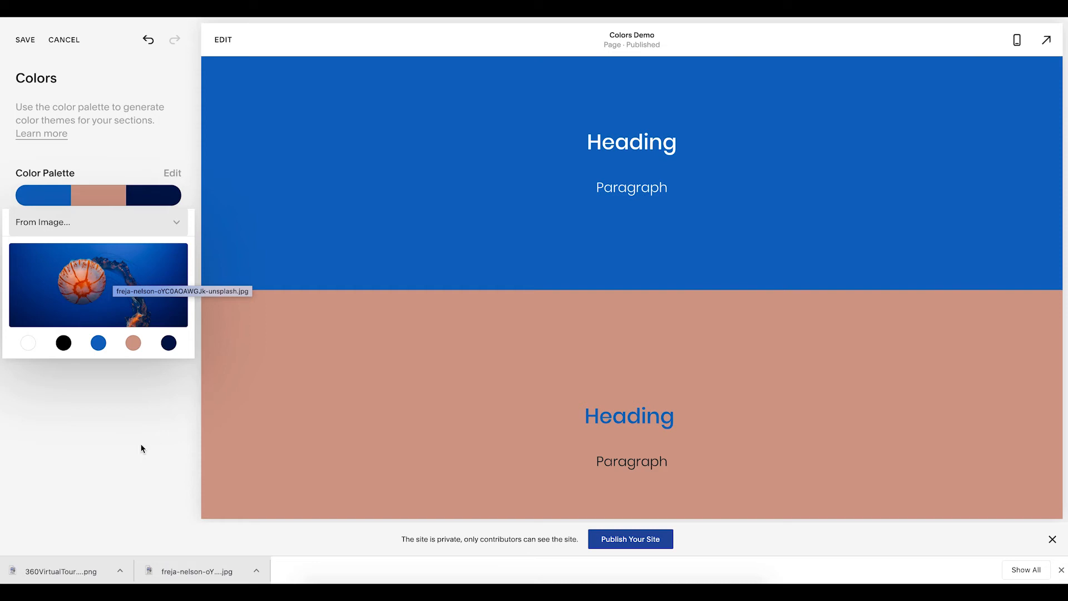
{"action": "scroll", "coordinate": [411, 298], "scroll_direction": "down", "scroll_amount": 8}
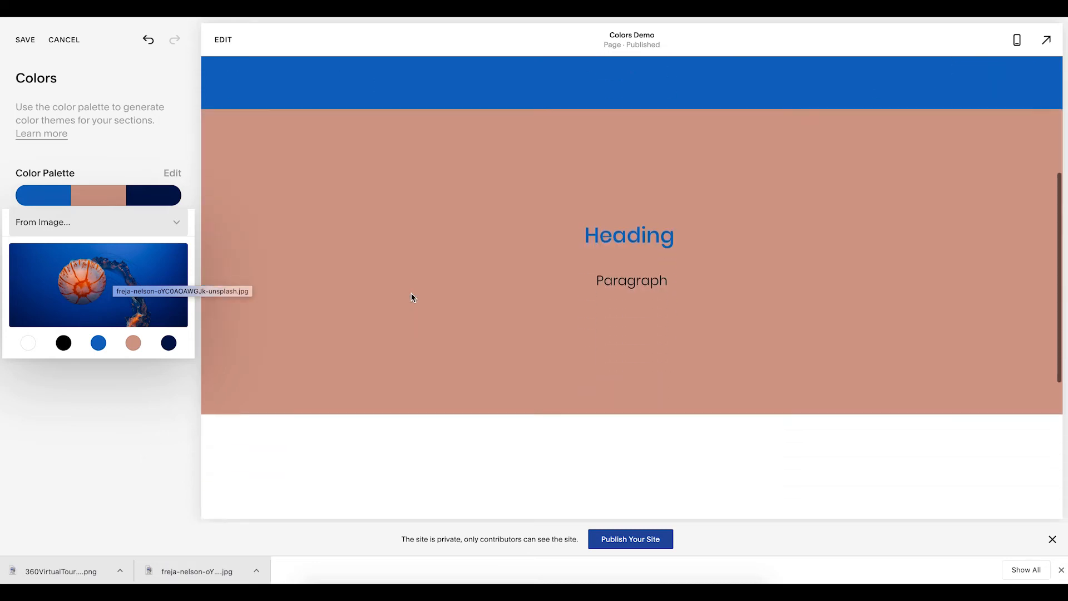
{"action": "scroll", "coordinate": [412, 298], "scroll_direction": "up", "scroll_amount": 8}
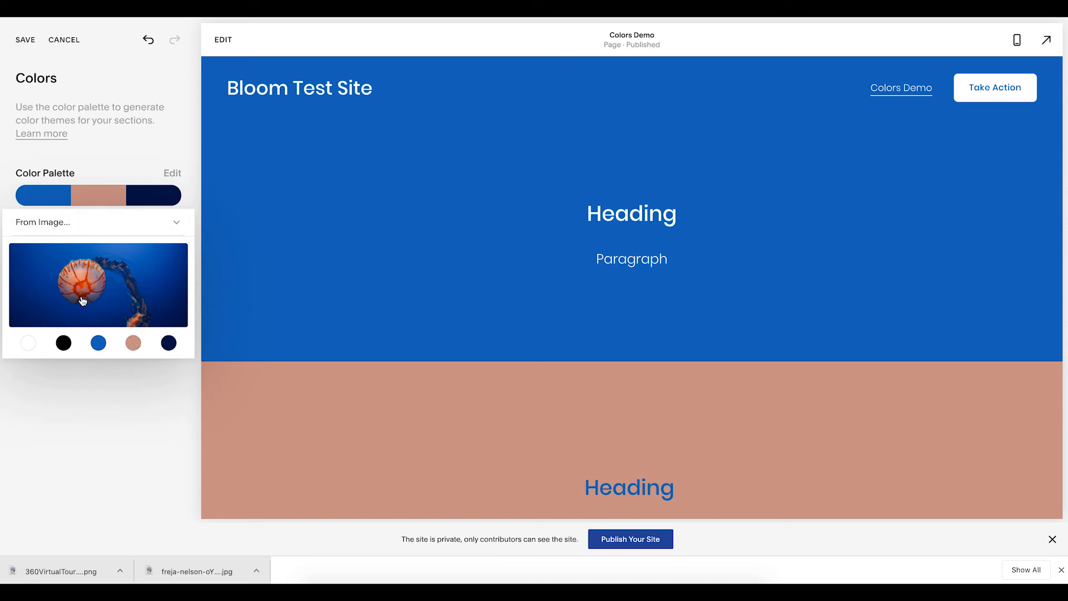
Switch the palette to Custom Colors and change its Light color to a very pale pink, hsl(15, 100%, 98%).
{"action": "left_click", "coordinate": [174, 176]}
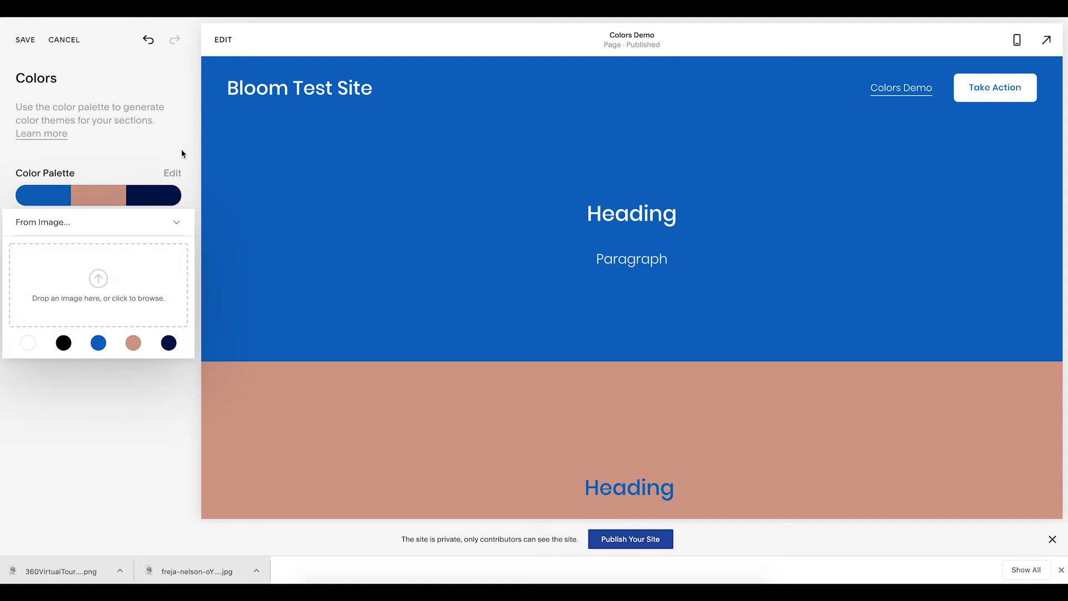
{"action": "left_click", "coordinate": [115, 222]}
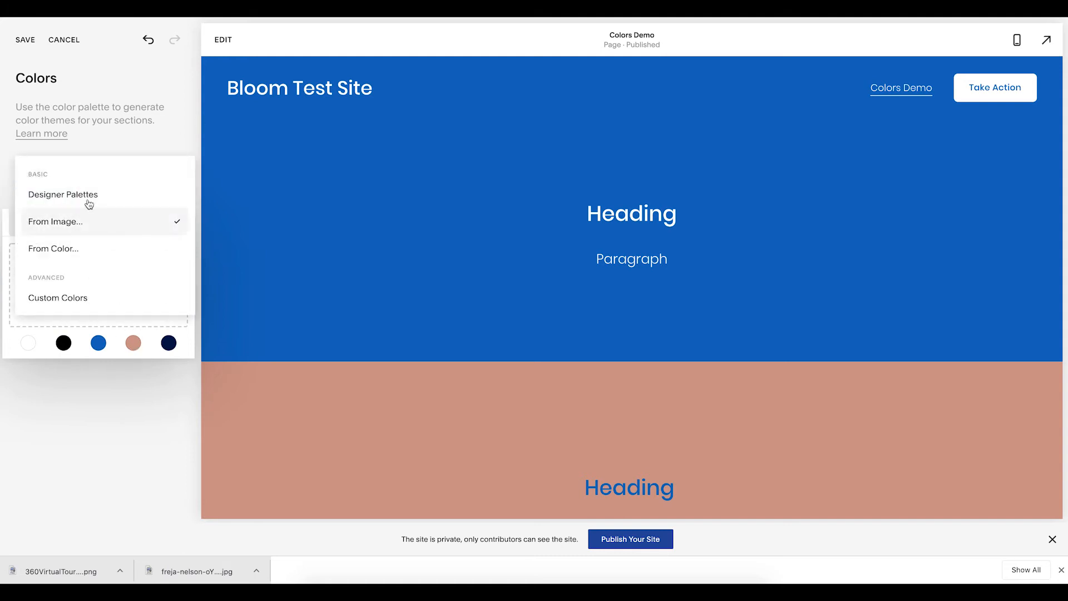
{"action": "left_click", "coordinate": [89, 298]}
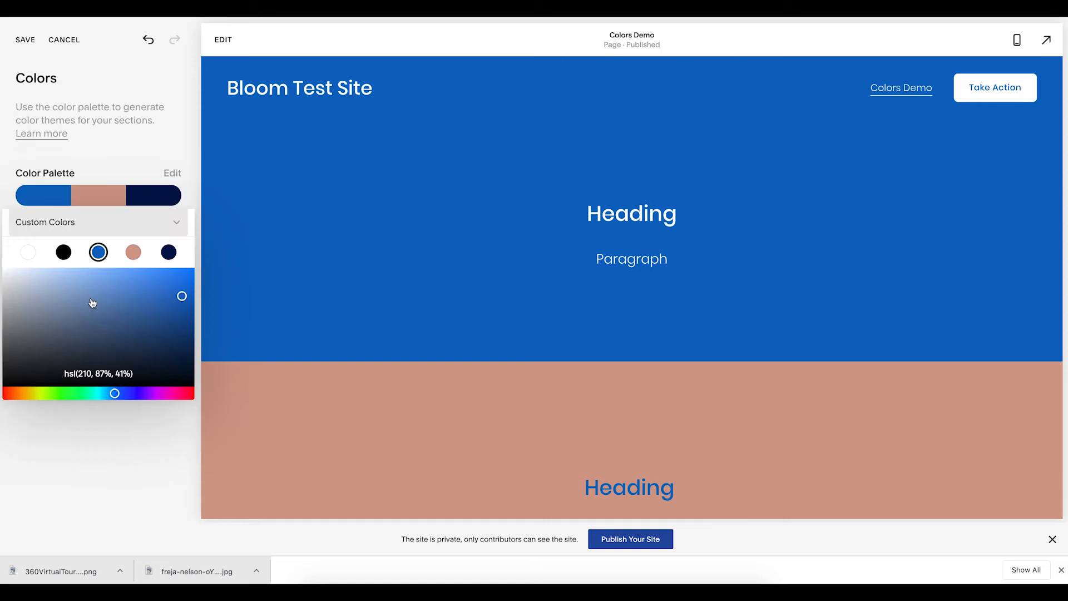
{"action": "left_click", "coordinate": [134, 252]}
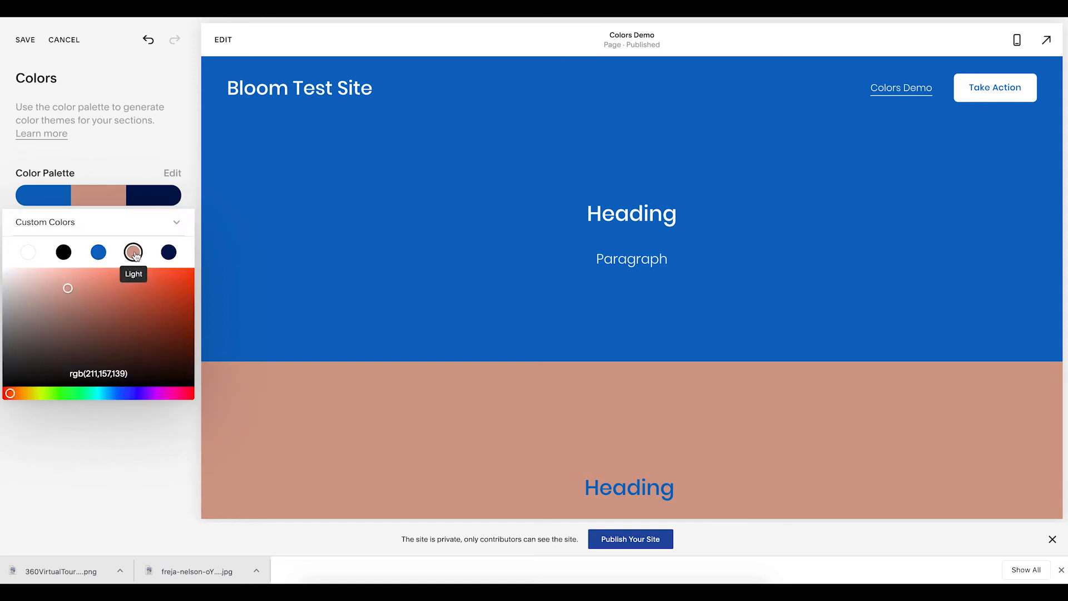
{"action": "left_click_drag", "start_coordinate": [70, 298], "coordinate": [158, 294]}
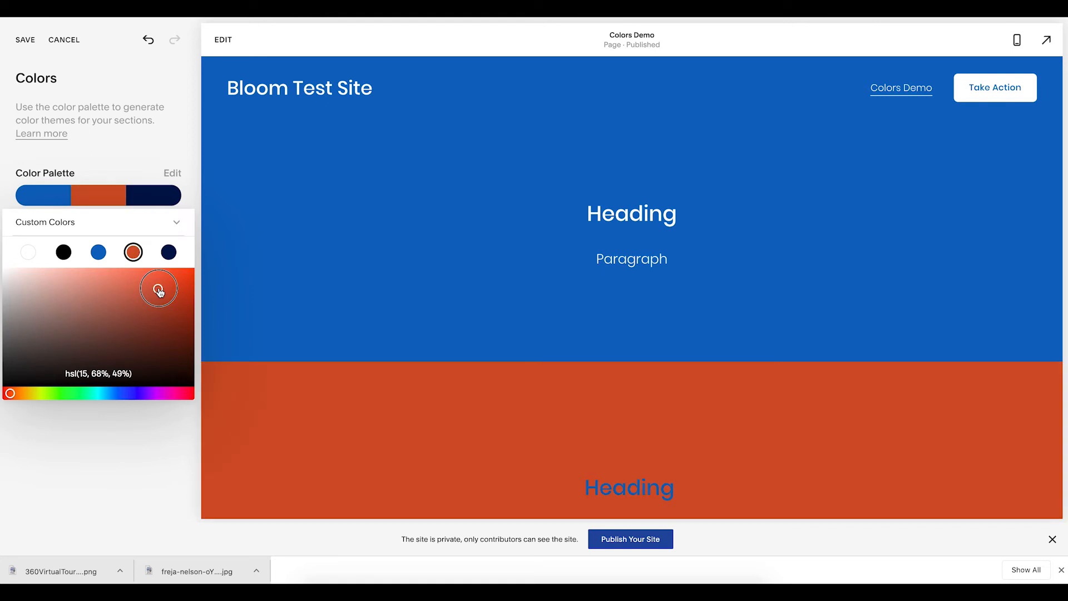
{"action": "mouse_move", "coordinate": [4, 245]}
{"action": "left_mouse_down"}
{"action": "mouse_move", "coordinate": [35, 245]}
{"action": "mouse_move", "coordinate": [11, 246]}
{"action": "left_mouse_up"}
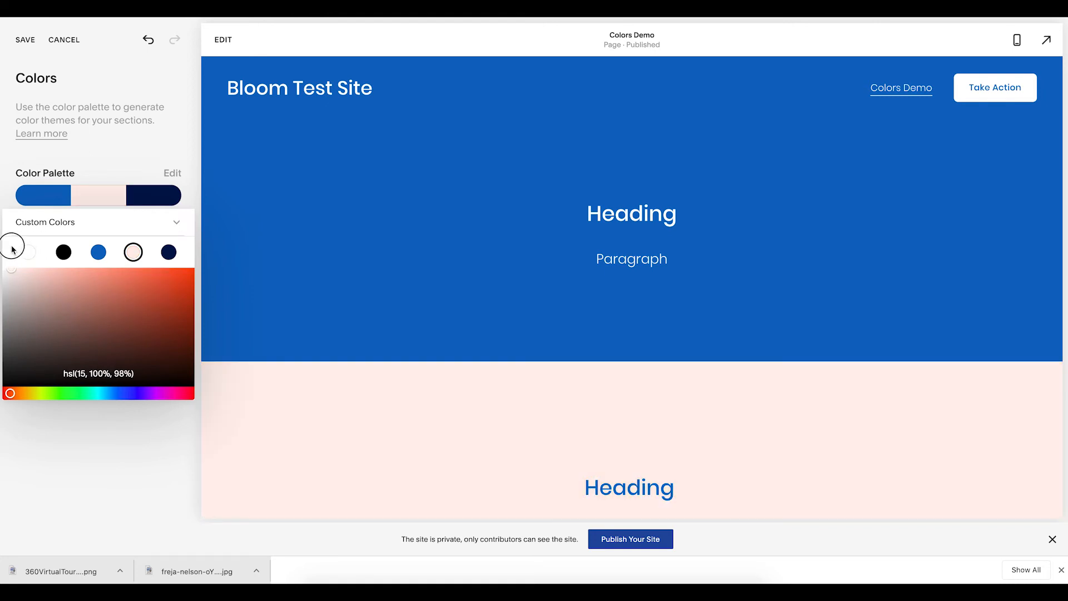
Examine how the customized palette looks across the page sections, from the header to the footer.
{"action": "scroll", "coordinate": [445, 366], "scroll_direction": "down", "scroll_amount": 5}
{"action": "scroll", "coordinate": [446, 366], "scroll_direction": "up", "scroll_amount": 5}
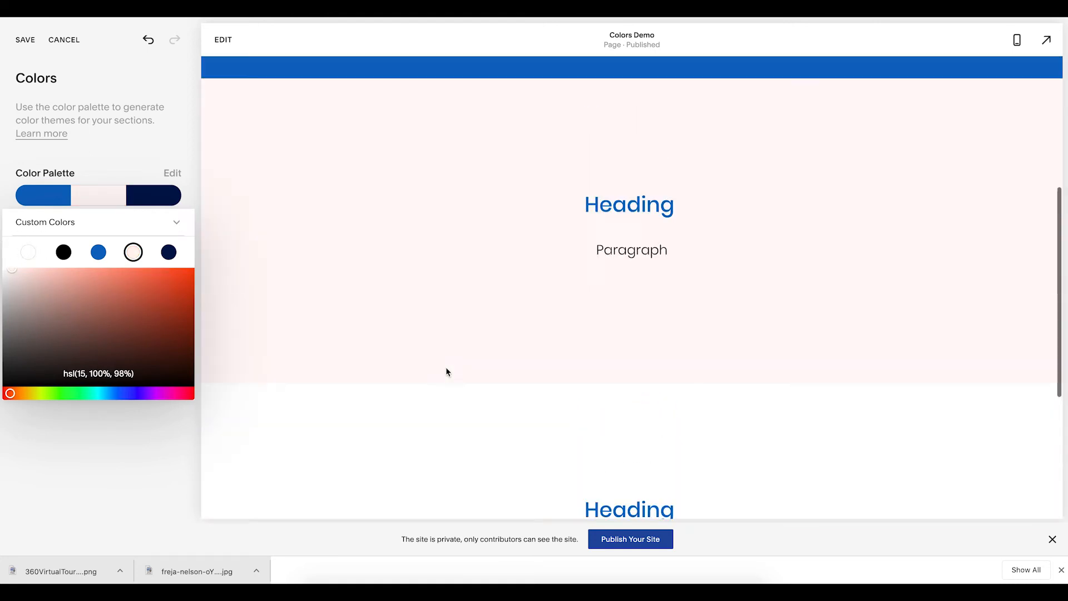
{"action": "scroll", "coordinate": [566, 437], "scroll_direction": "down", "scroll_amount": 5}
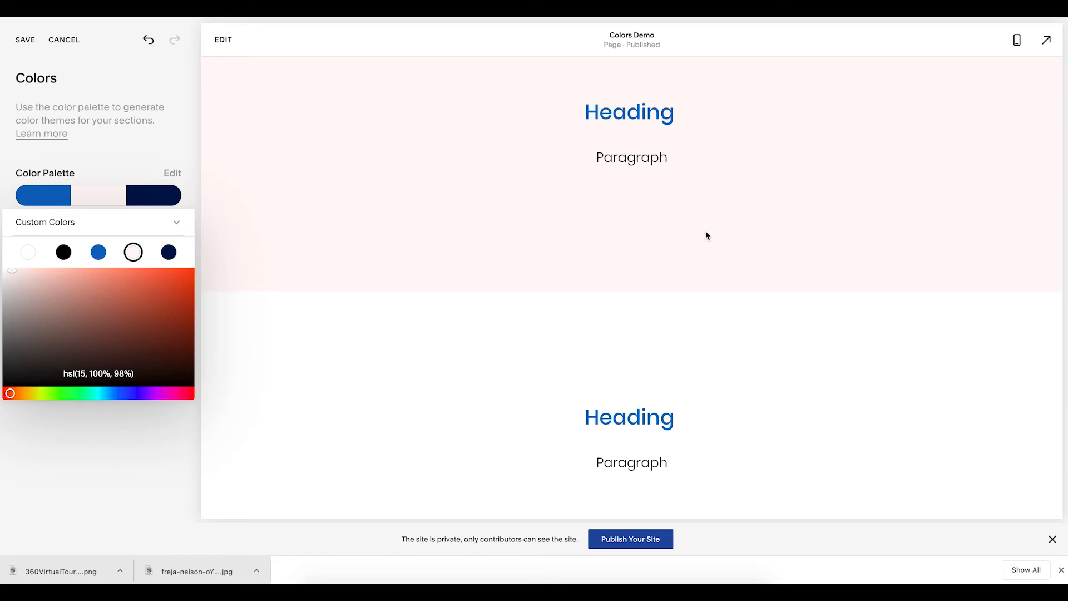
{"action": "scroll", "coordinate": [706, 236], "scroll_direction": "up", "scroll_amount": 5}
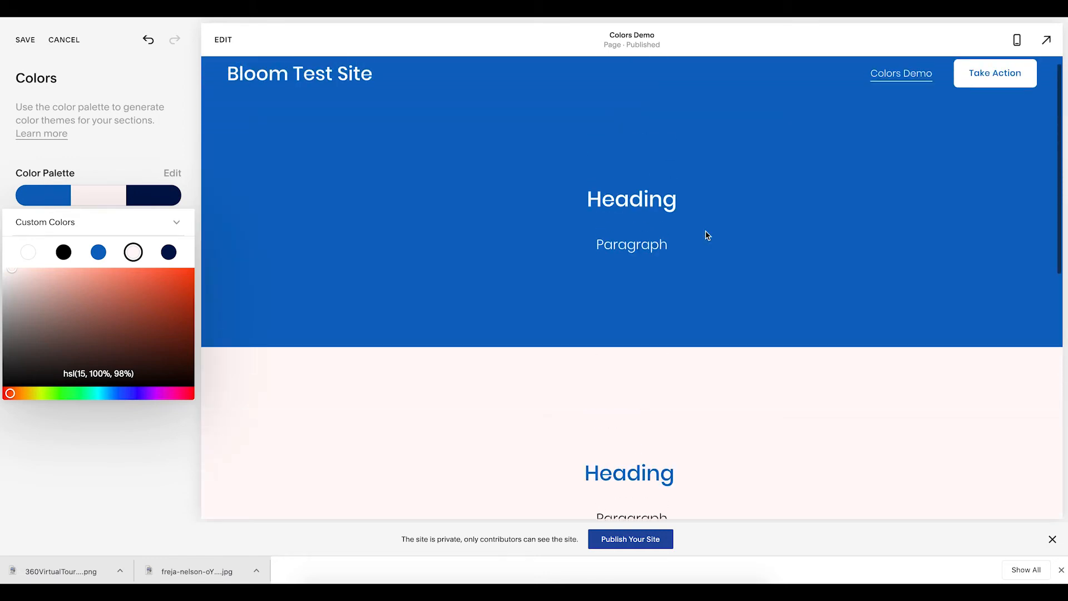
{"action": "scroll", "coordinate": [707, 236], "scroll_direction": "down", "scroll_amount": 5}
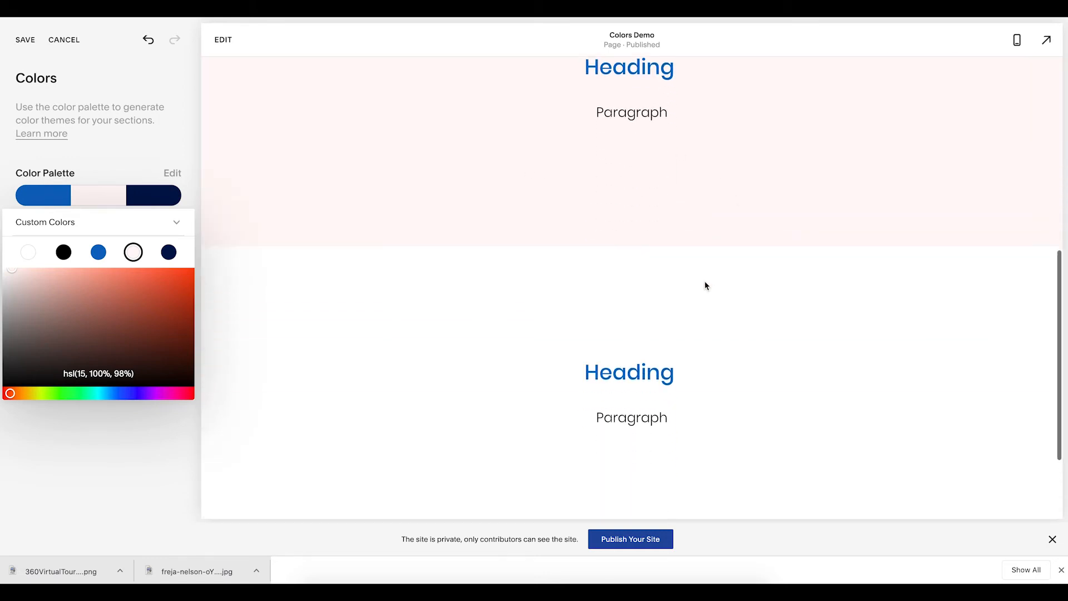
{"action": "scroll", "coordinate": [705, 281], "scroll_direction": "down", "scroll_amount": 3}
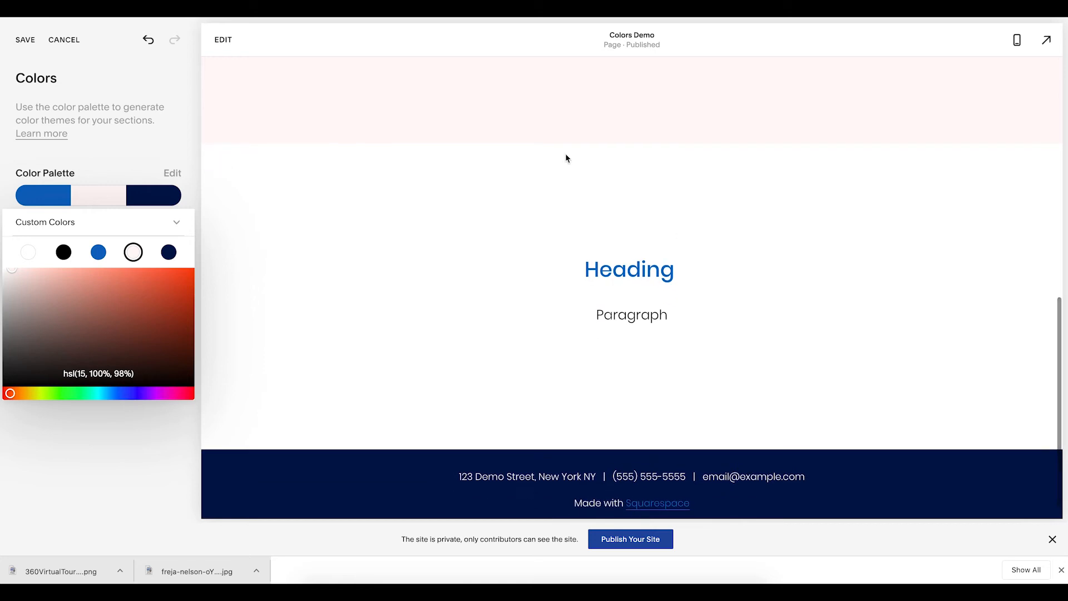
{"action": "scroll", "coordinate": [764, 355], "scroll_direction": "up", "scroll_amount": 5}
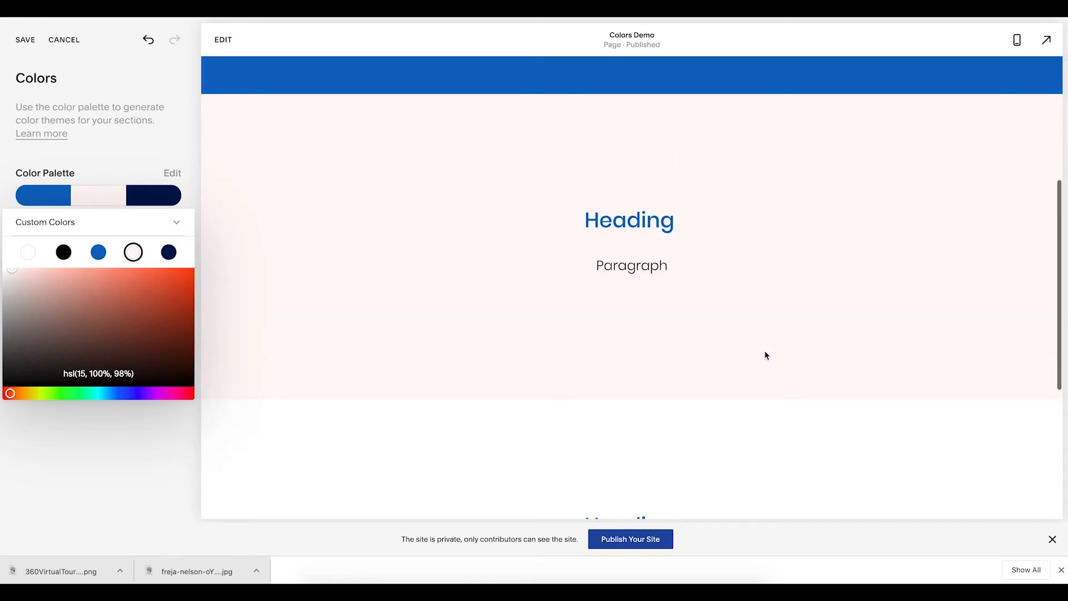
{"action": "scroll", "coordinate": [707, 288], "scroll_direction": "up", "scroll_amount": 5}
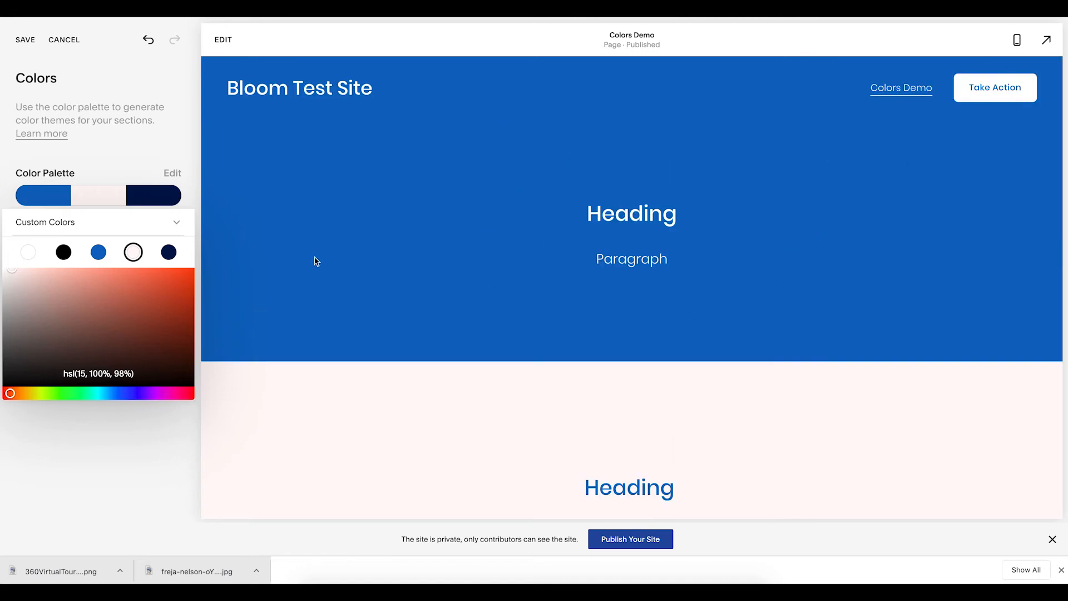
Close the palette editor and save the color changes for the site.
{"action": "left_click", "coordinate": [175, 155]}
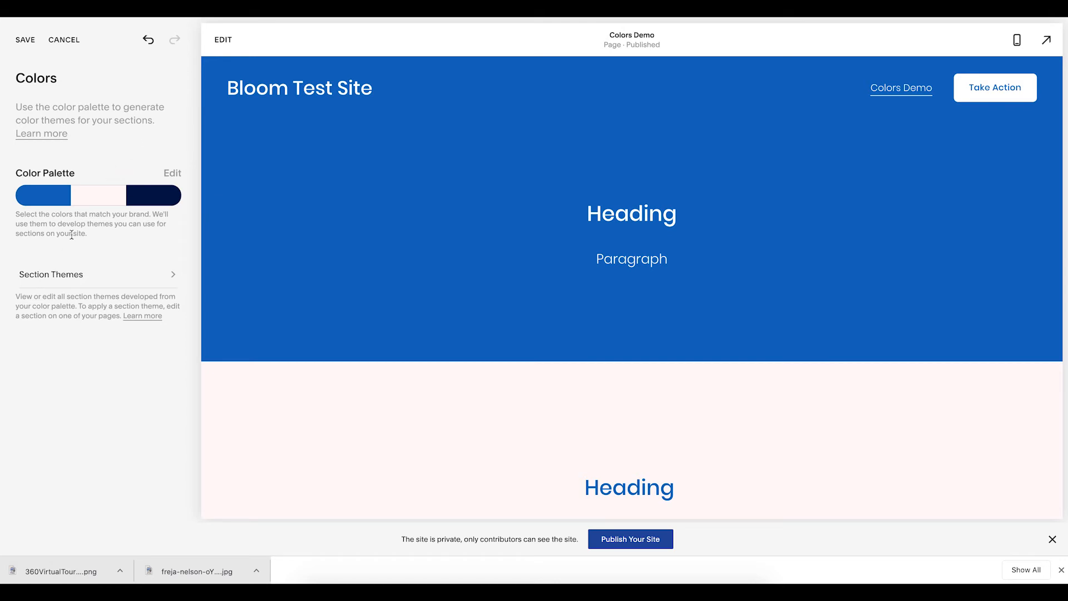
{"action": "scroll", "coordinate": [389, 319], "scroll_direction": "down", "scroll_amount": 5}
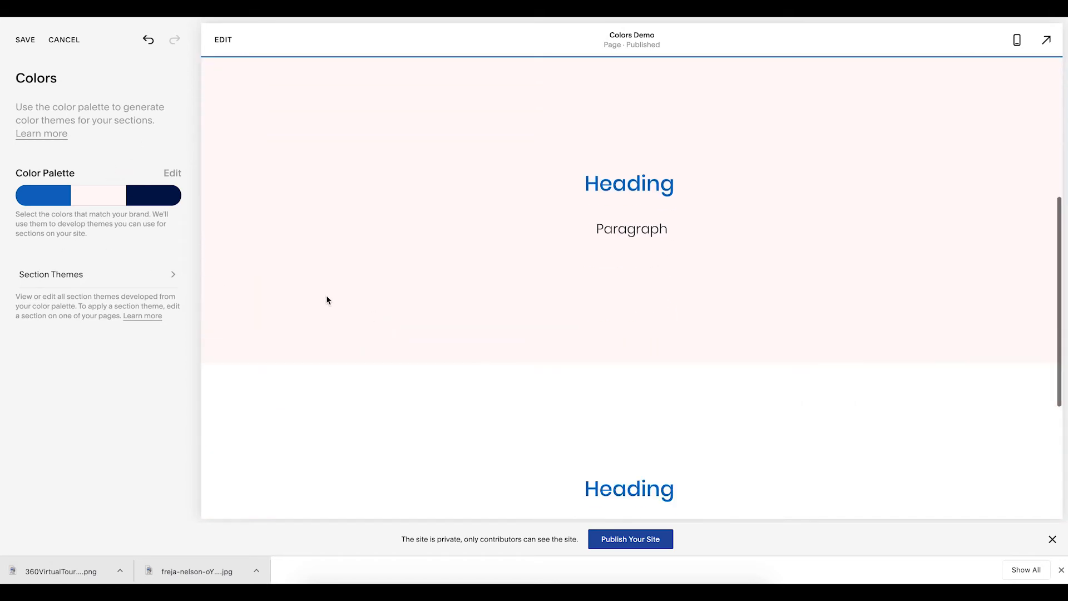
{"action": "left_click", "coordinate": [26, 40]}
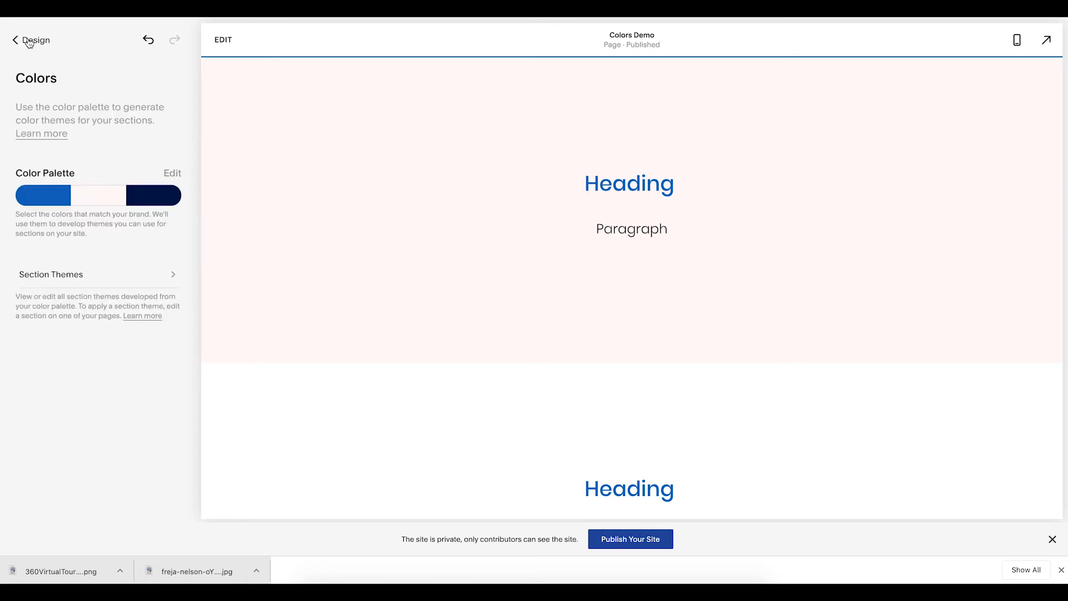
Enter page editing and paste three copies of the heading in the pale pink section, each on its own line.
{"action": "left_click", "coordinate": [225, 40]}
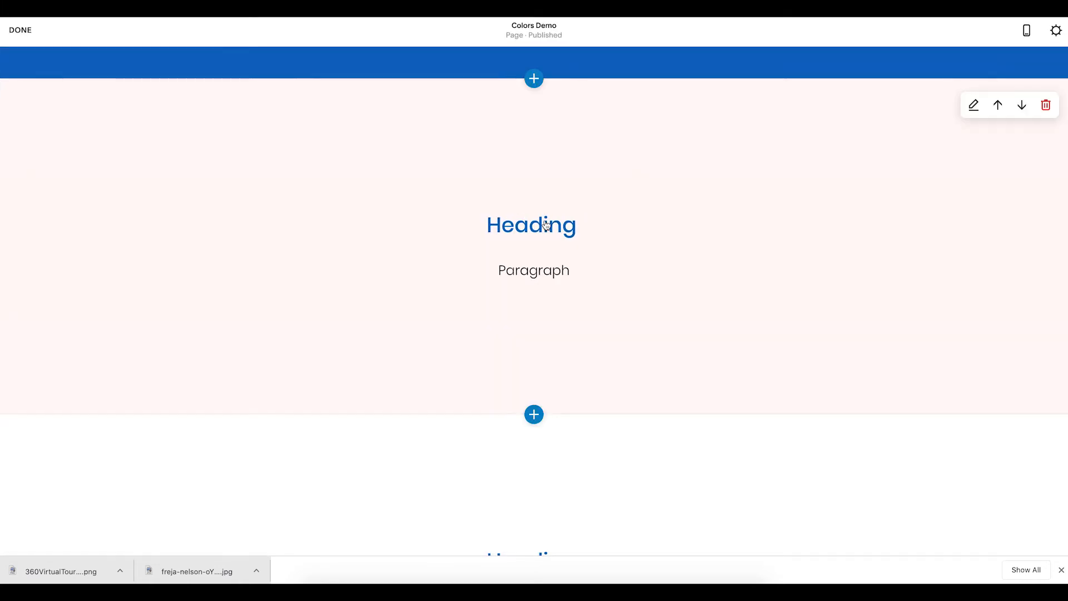
{"action": "left_click", "coordinate": [586, 221]}
{"action": "left_click_drag", "start_coordinate": [587, 221], "coordinate": [437, 220]}
{"action": "key", "text": "ctrl+c"}
{"action": "key", "text": "Right"}
{"action": "key", "text": "ctrl+v"}
{"action": "key", "text": "ctrl+v"}
{"action": "key", "text": "ctrl+v"}
{"action": "key", "text": "Return"}
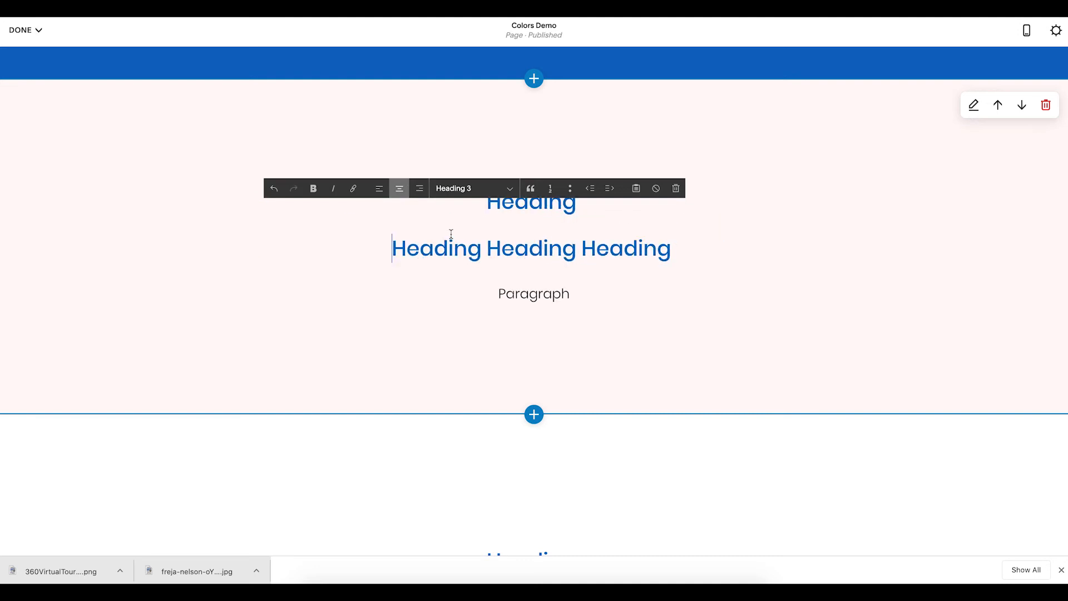
{"action": "left_click", "coordinate": [489, 245]}
{"action": "key", "text": "Return"}
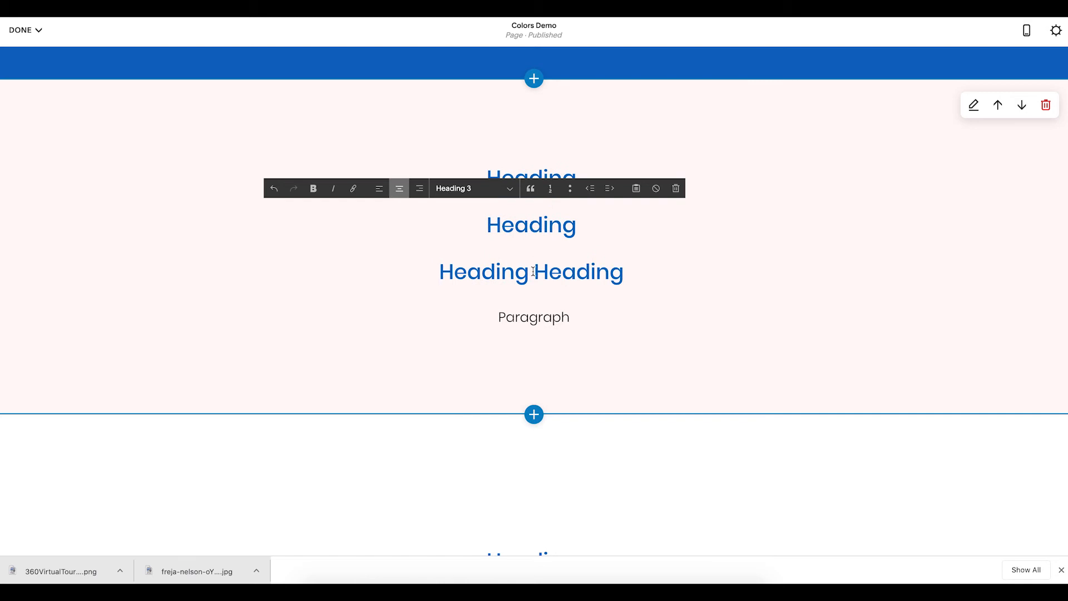
{"action": "key", "text": "Return"}
Format the four headings in the pale pink section as Heading 1, Heading 2, Heading 3 and Heading 4, in order.
{"action": "left_click", "coordinate": [542, 221]}
{"action": "left_click", "coordinate": [509, 188]}
{"action": "left_click", "coordinate": [473, 160]}
{"action": "left_click", "coordinate": [449, 188]}
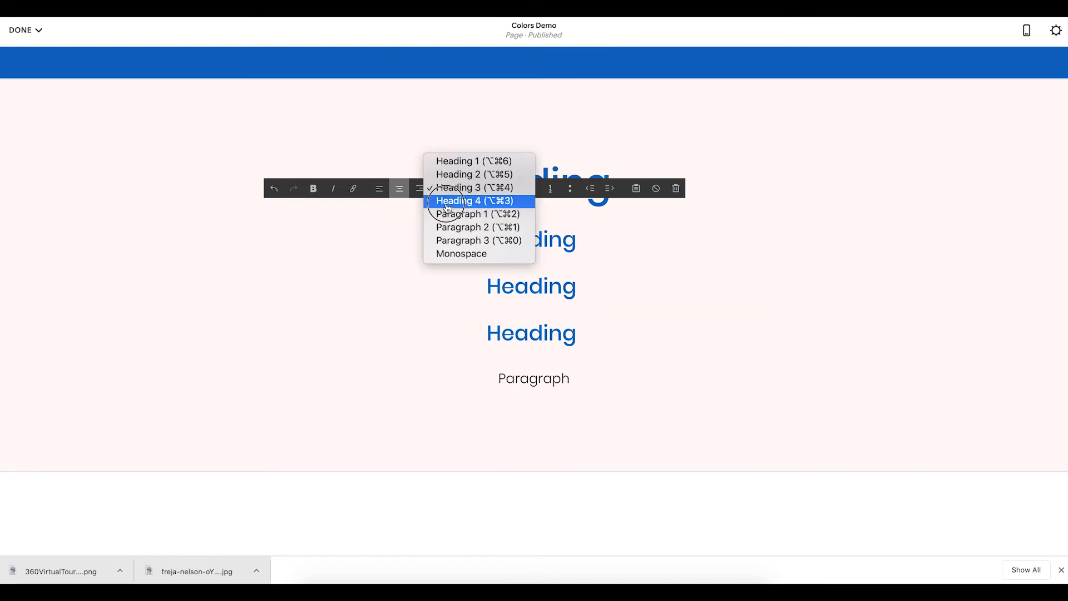
{"action": "left_click", "coordinate": [449, 183]}
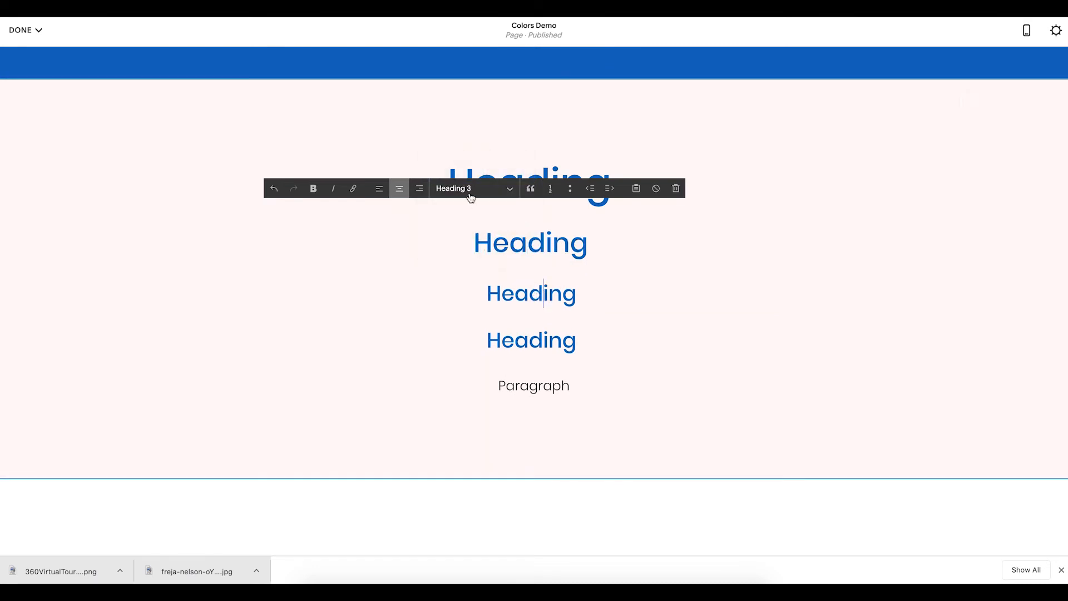
{"action": "left_click", "coordinate": [478, 188]}
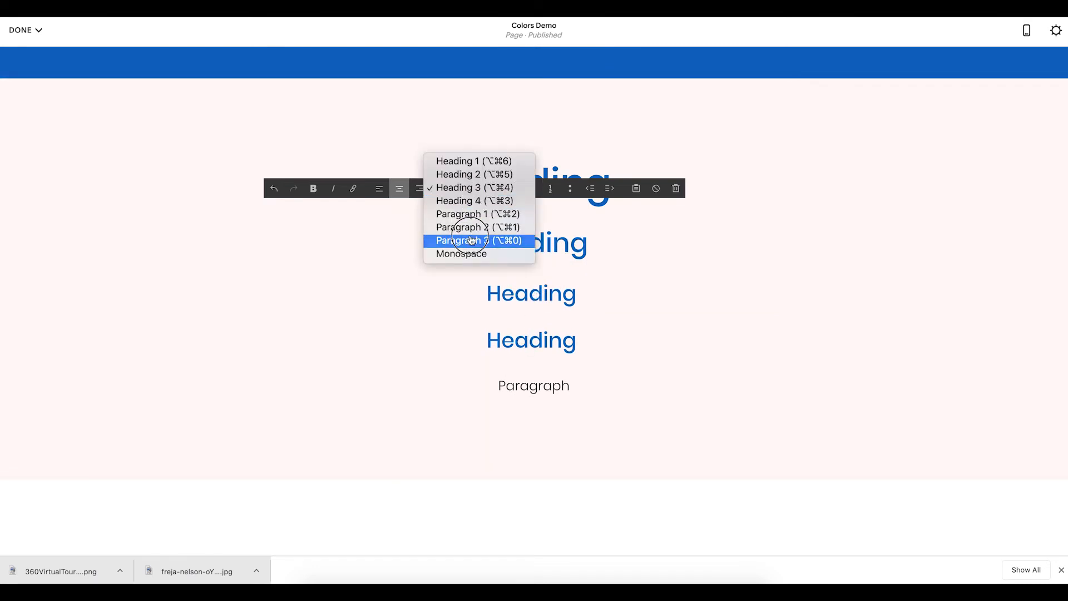
{"action": "left_click", "coordinate": [536, 219]}
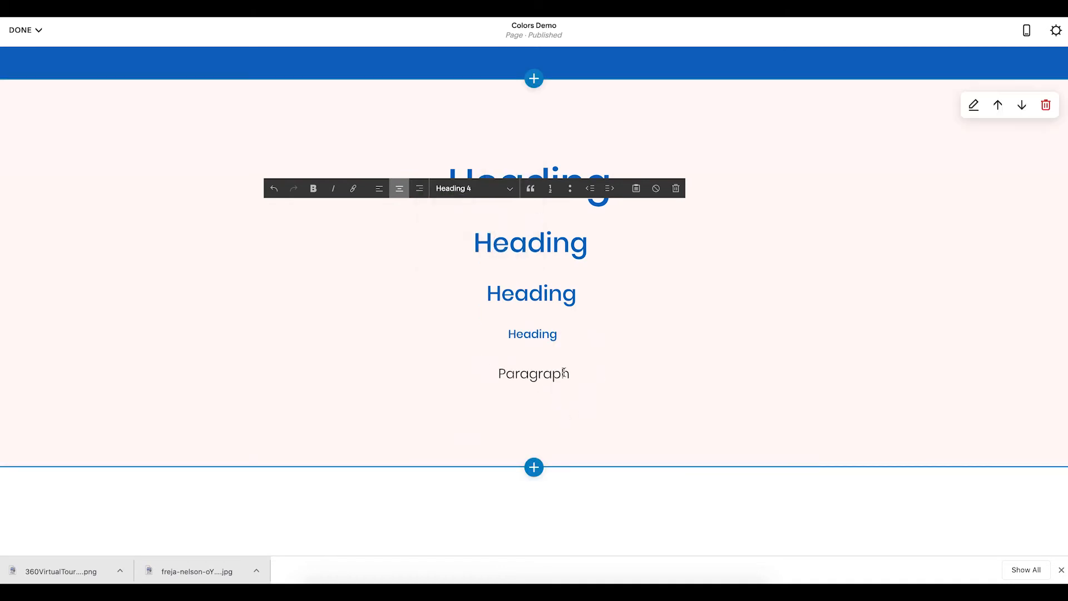
Save the page edits, leave page editing and open the Section Themes list in the color settings.
{"action": "left_click", "coordinate": [20, 30]}
{"action": "left_click", "coordinate": [30, 53]}
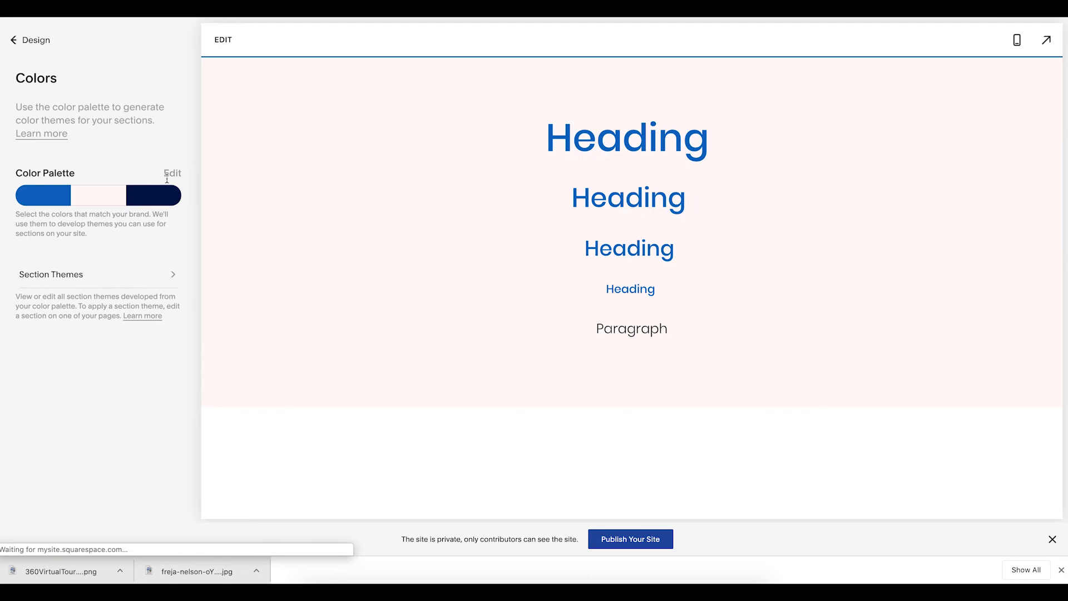
{"action": "left_click", "coordinate": [173, 174]}
{"action": "left_click", "coordinate": [174, 139]}
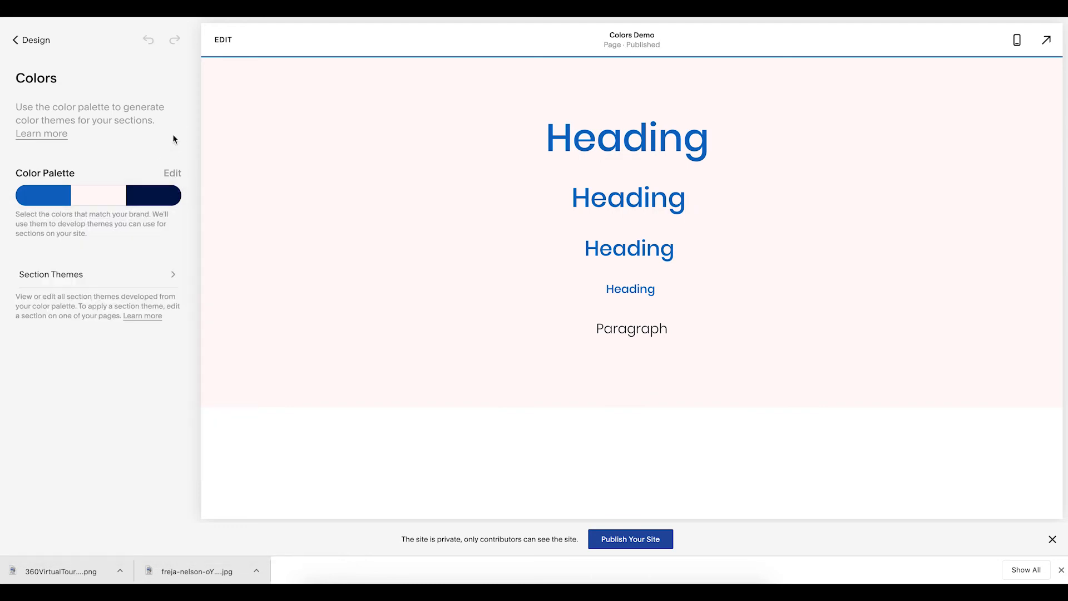
{"action": "left_click", "coordinate": [105, 279]}
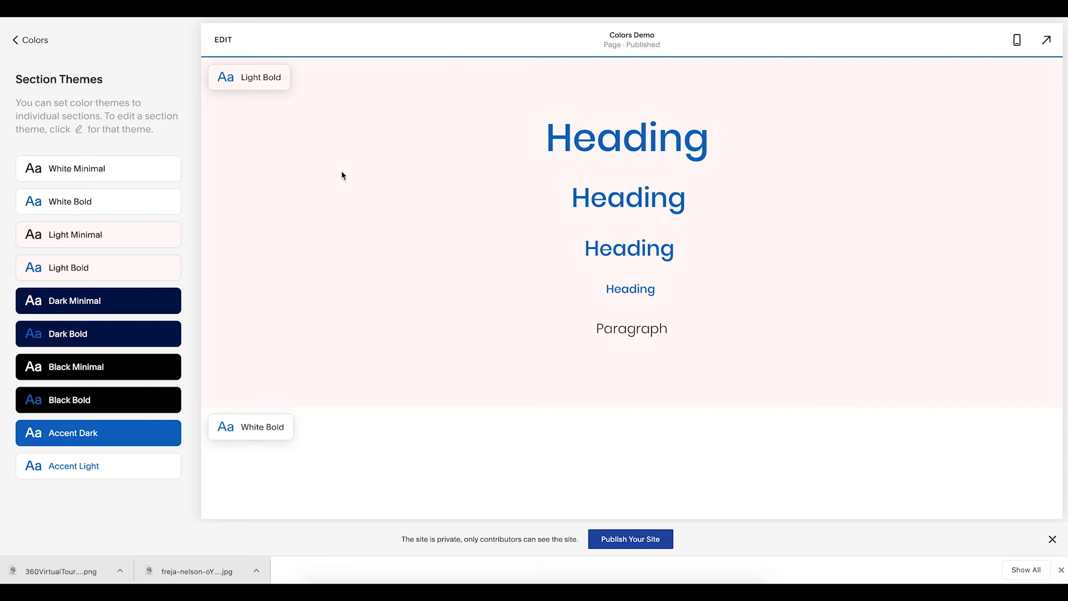
Open the Light Bold theme for editing and set its Heading (Extra Large) color to the palette's Dark color.
{"action": "left_click", "coordinate": [165, 270]}
{"action": "scroll", "coordinate": [166, 272], "scroll_direction": "down", "scroll_amount": 3}
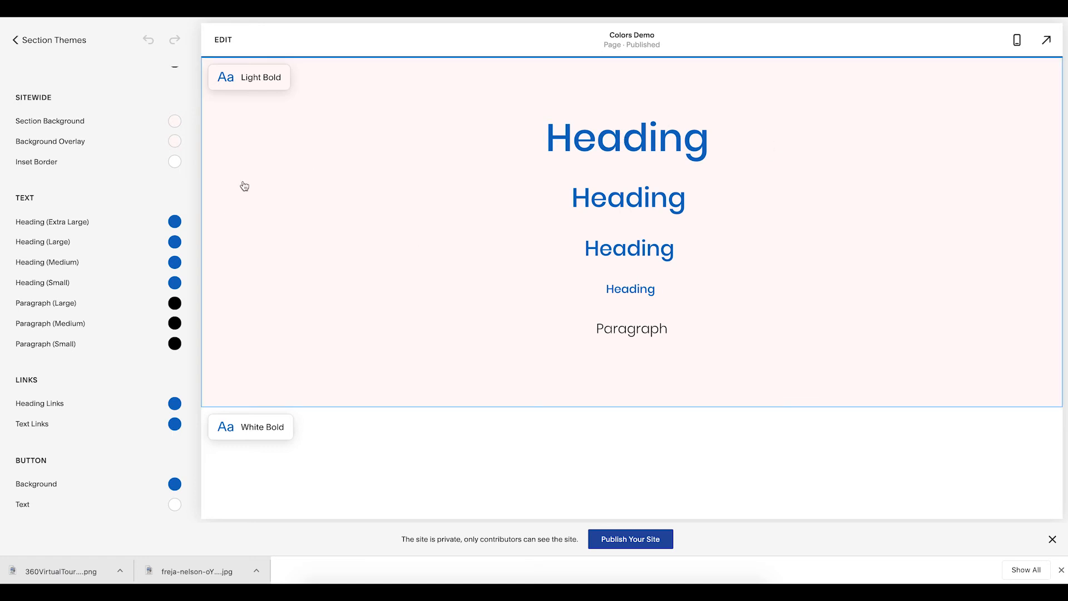
{"action": "left_click", "coordinate": [179, 223]}
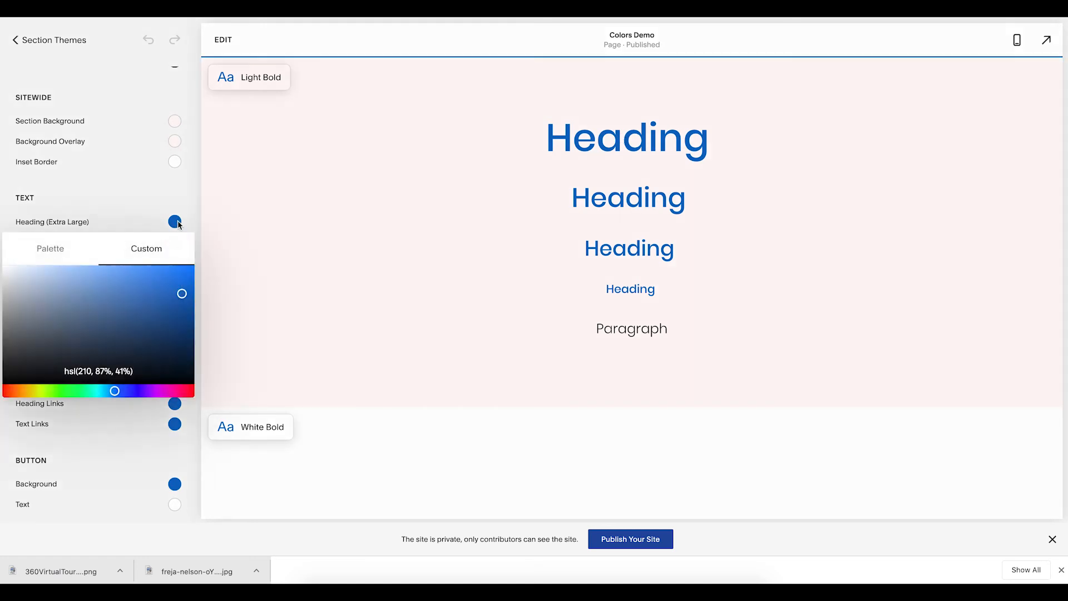
{"action": "left_click", "coordinate": [68, 253]}
{"action": "left_click", "coordinate": [134, 251]}
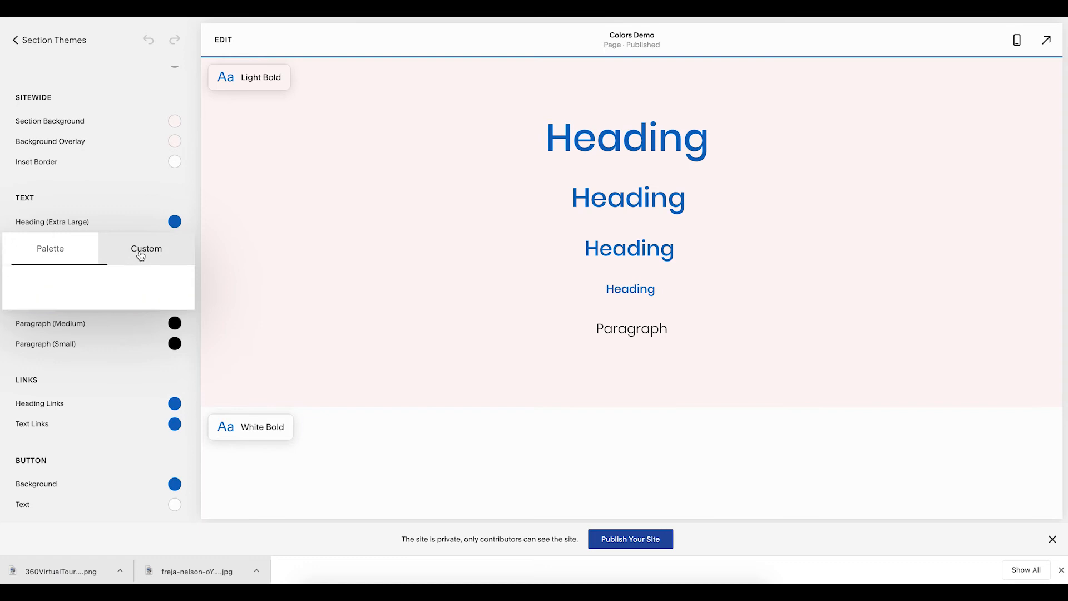
{"action": "left_click", "coordinate": [70, 256]}
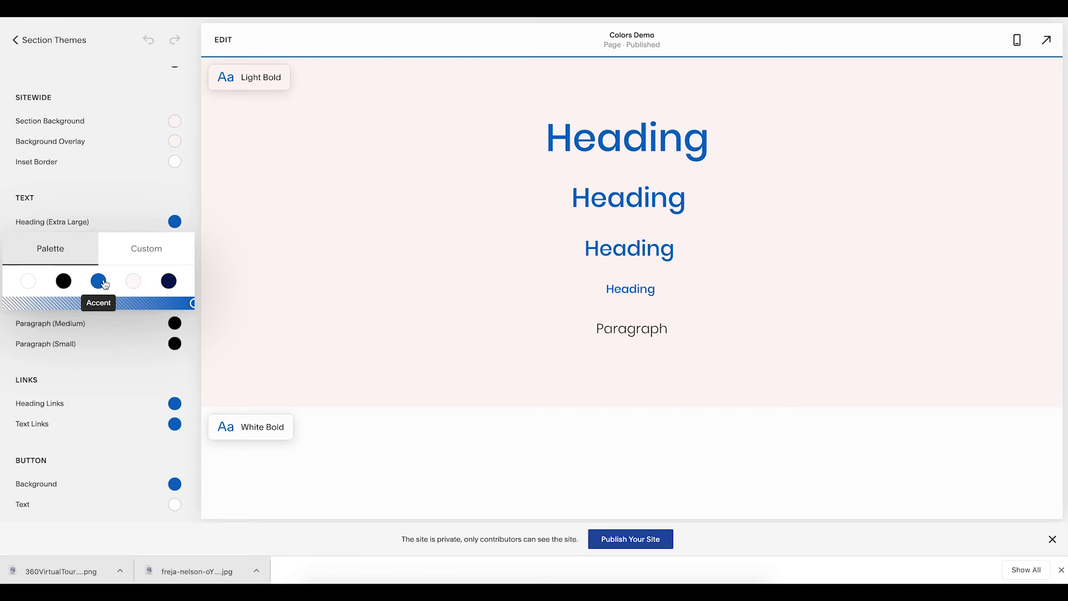
{"action": "left_click", "coordinate": [169, 281]}
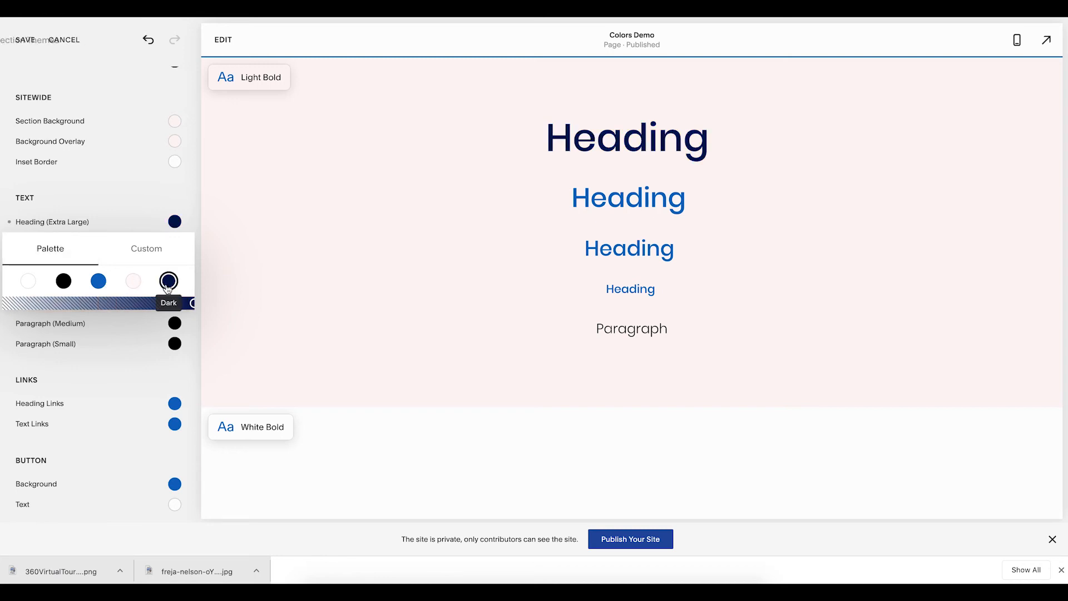
{"action": "left_click", "coordinate": [196, 228]}
Set custom colors for two Light Bold text styles: magenta for Heading (Large) and yellow-green for Heading (Medium).
{"action": "left_click", "coordinate": [174, 241]}
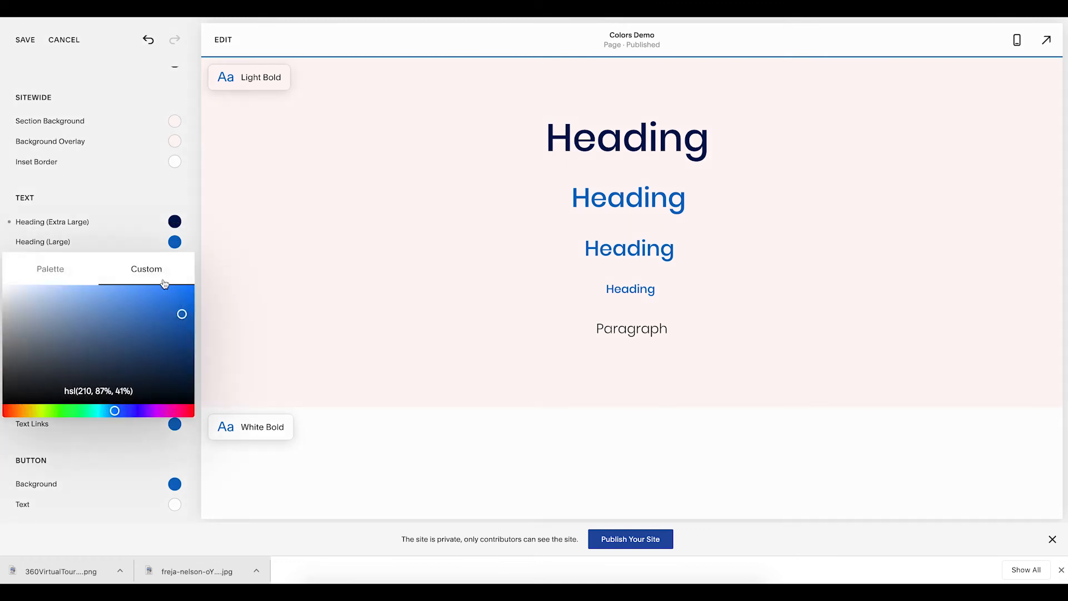
{"action": "left_click", "coordinate": [58, 274]}
{"action": "left_click", "coordinate": [128, 281]}
{"action": "left_click", "coordinate": [166, 410]}
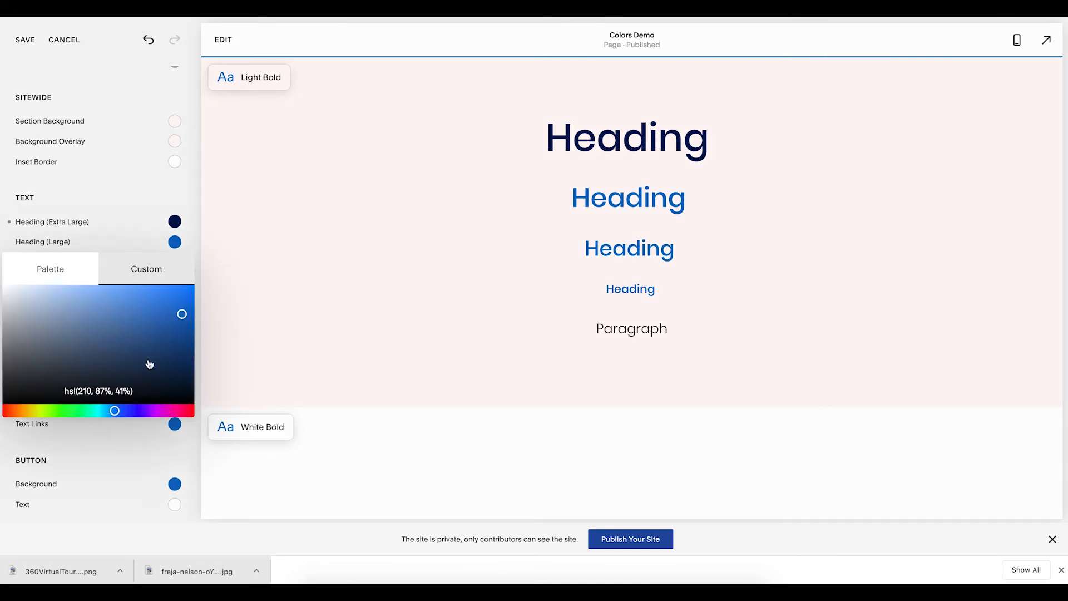
{"action": "left_click", "coordinate": [199, 213]}
{"action": "left_click", "coordinate": [174, 263]}
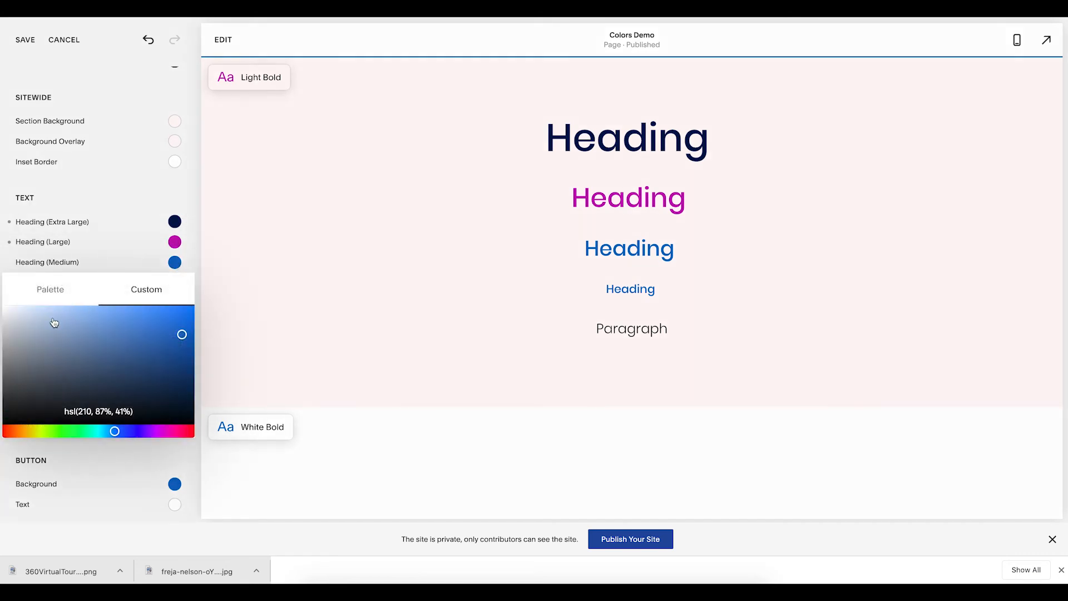
{"action": "left_click", "coordinate": [36, 432]}
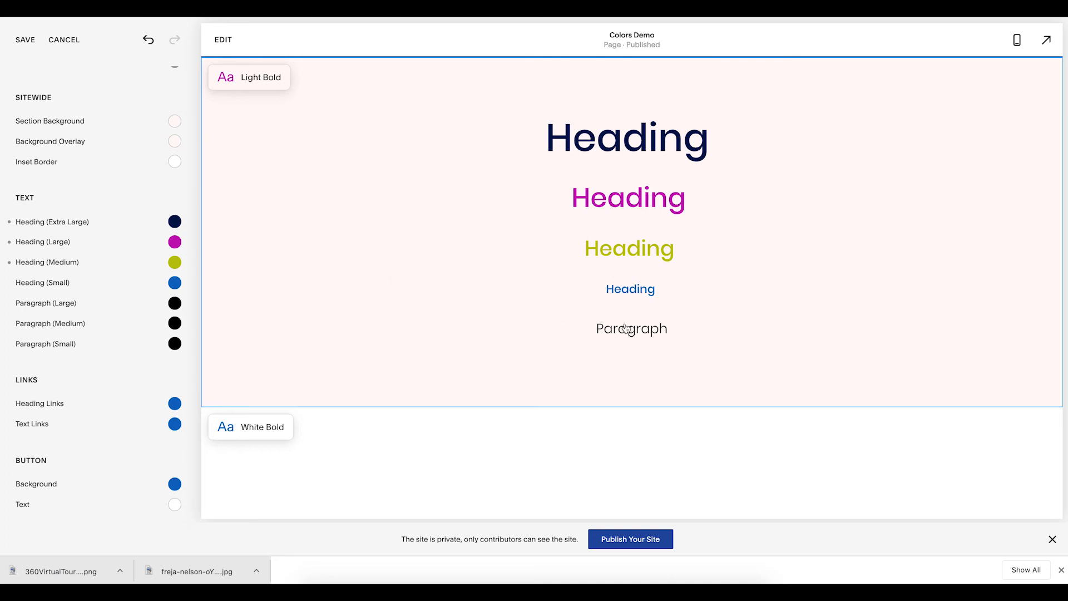
Examine the remaining Light Bold color options, then select the blue Accent Dark section and look over the other sections' themes.
{"action": "scroll", "coordinate": [166, 350], "scroll_direction": "down", "scroll_amount": 2}
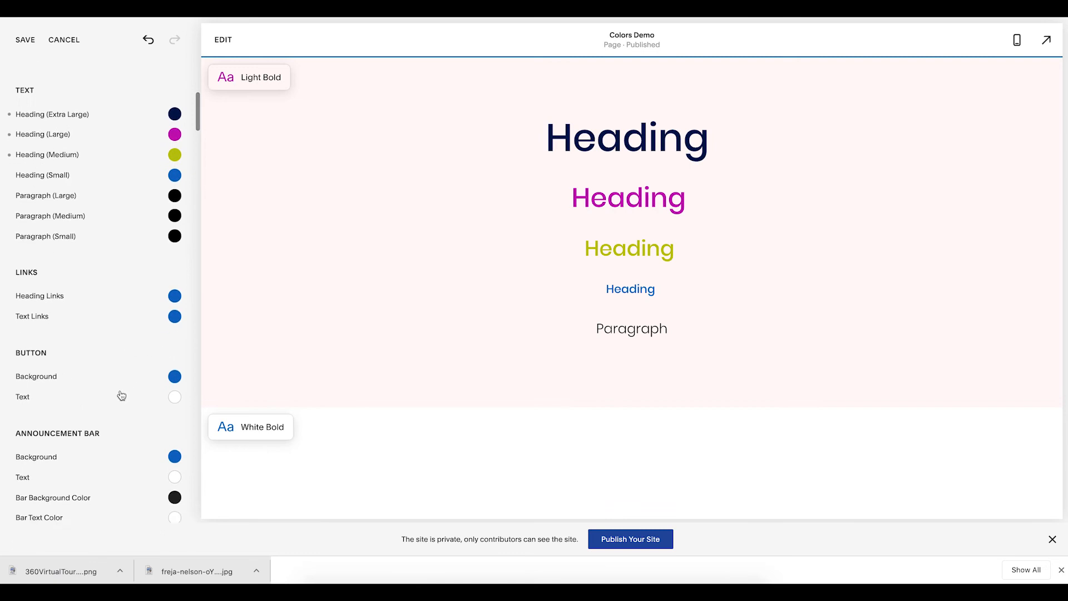
{"action": "scroll", "coordinate": [150, 384], "scroll_direction": "down", "scroll_amount": 2}
{"action": "scroll", "coordinate": [423, 253], "scroll_direction": "up", "scroll_amount": 3}
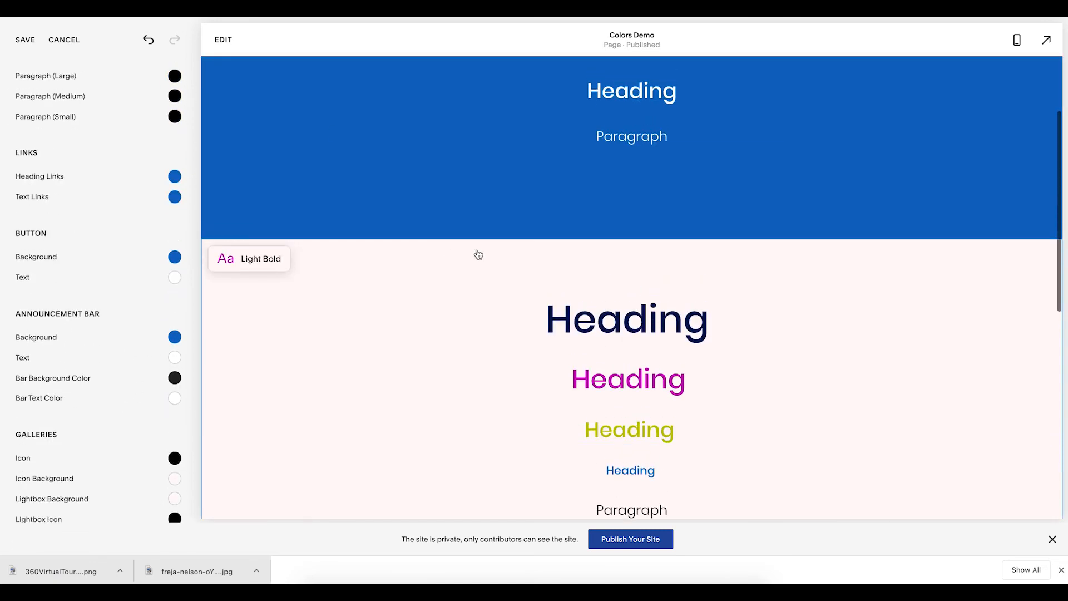
{"action": "scroll", "coordinate": [466, 160], "scroll_direction": "up", "scroll_amount": 2}
{"action": "left_click", "coordinate": [360, 245]}
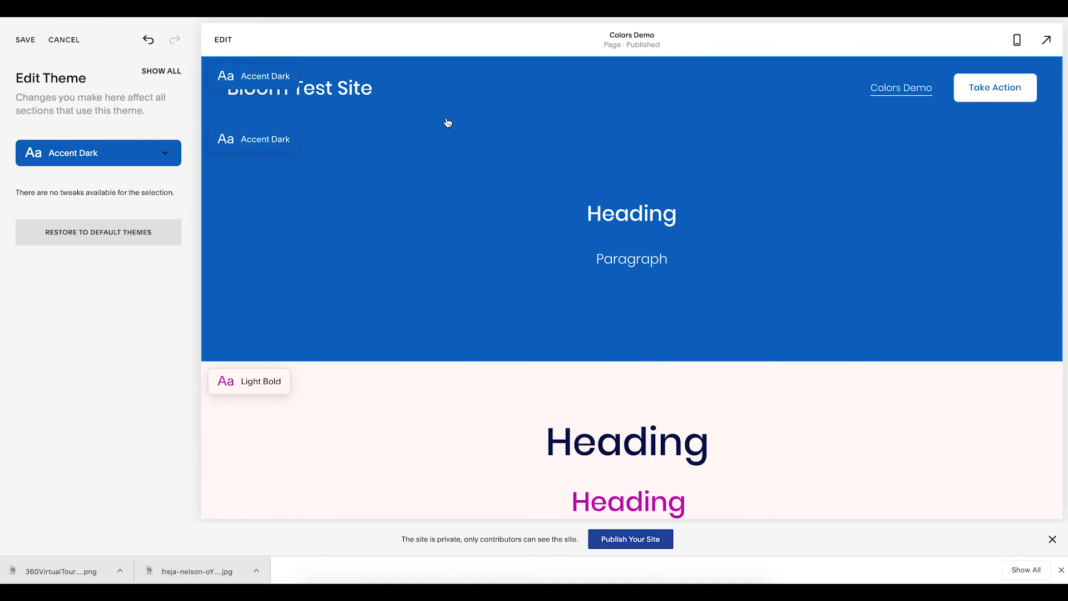
{"action": "scroll", "coordinate": [397, 198], "scroll_direction": "down", "scroll_amount": 10}
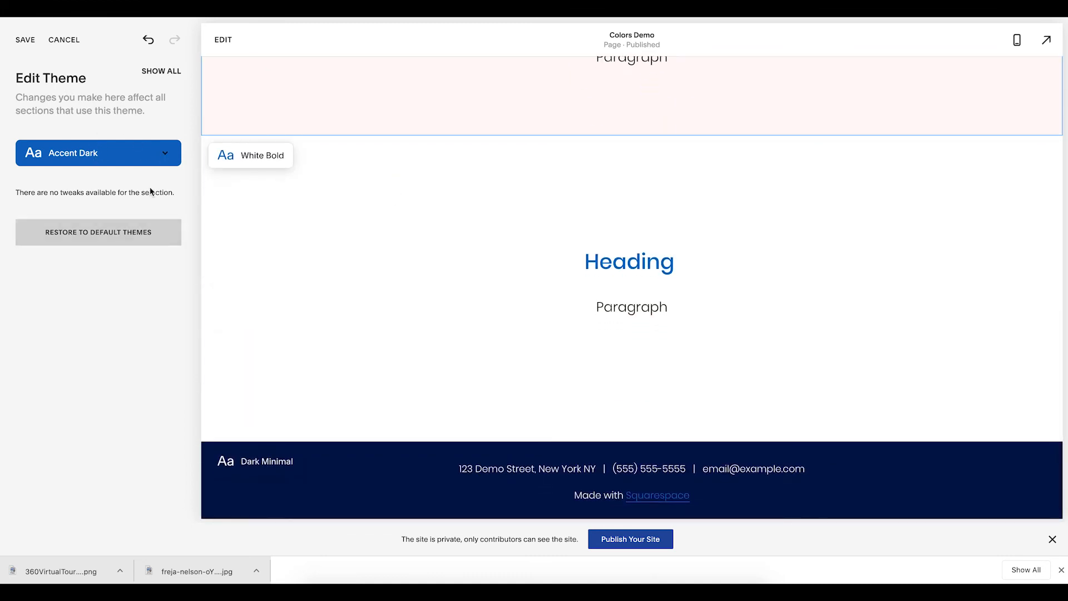
Browse the themes available for editing, viewing Light Bold through its page section and Black Minimal through the theme list.
{"action": "left_click", "coordinate": [165, 154]}
{"action": "scroll", "coordinate": [162, 290], "scroll_direction": "down", "scroll_amount": 2}
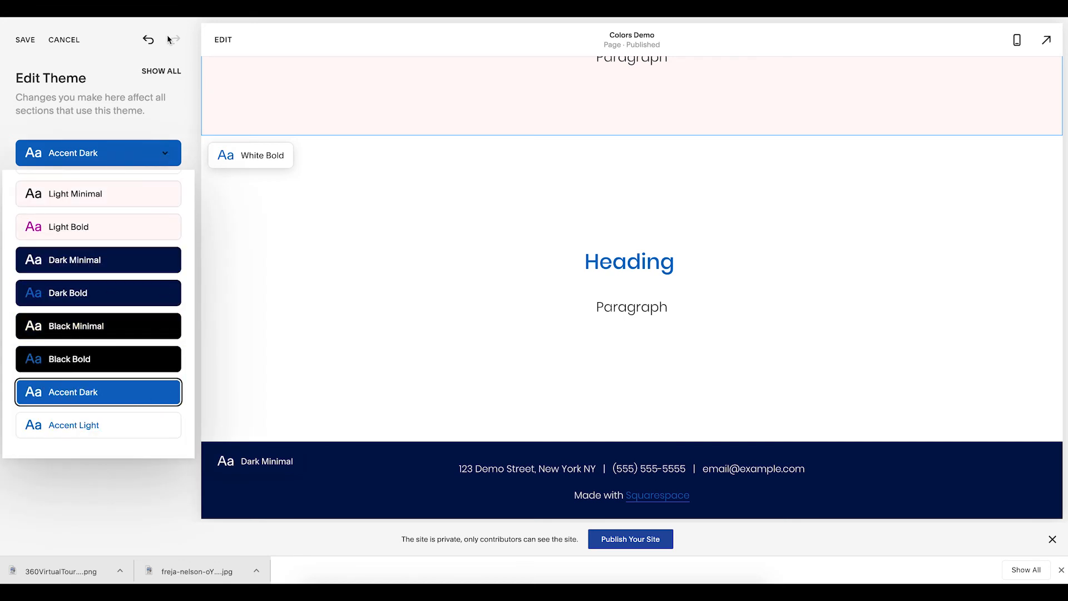
{"action": "left_click", "coordinate": [162, 119]}
{"action": "scroll", "coordinate": [282, 209], "scroll_direction": "up", "scroll_amount": 3}
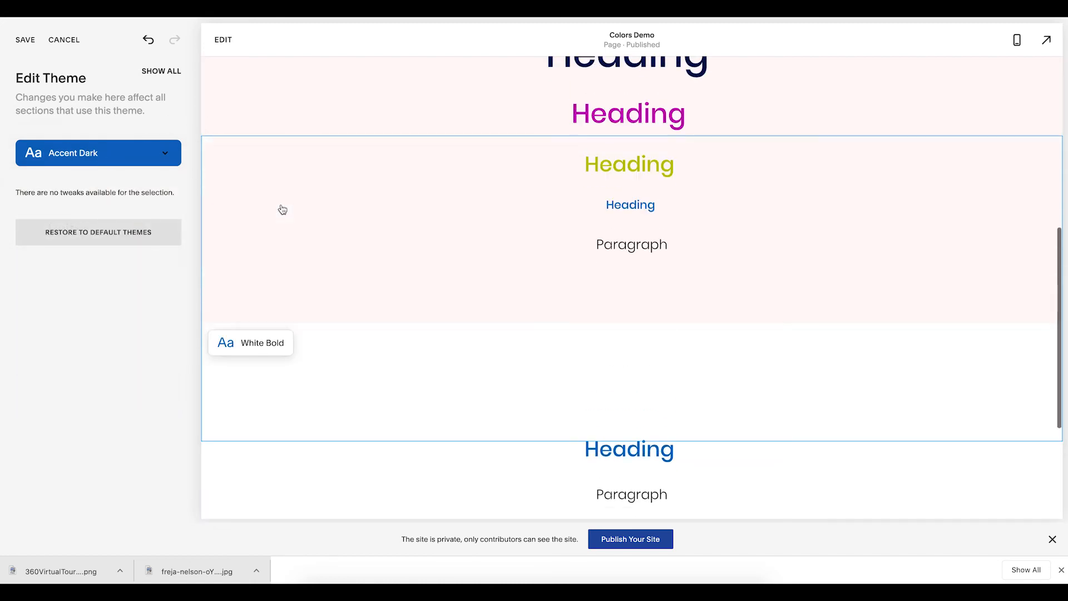
{"action": "left_click", "coordinate": [342, 248]}
{"action": "left_click", "coordinate": [104, 159]}
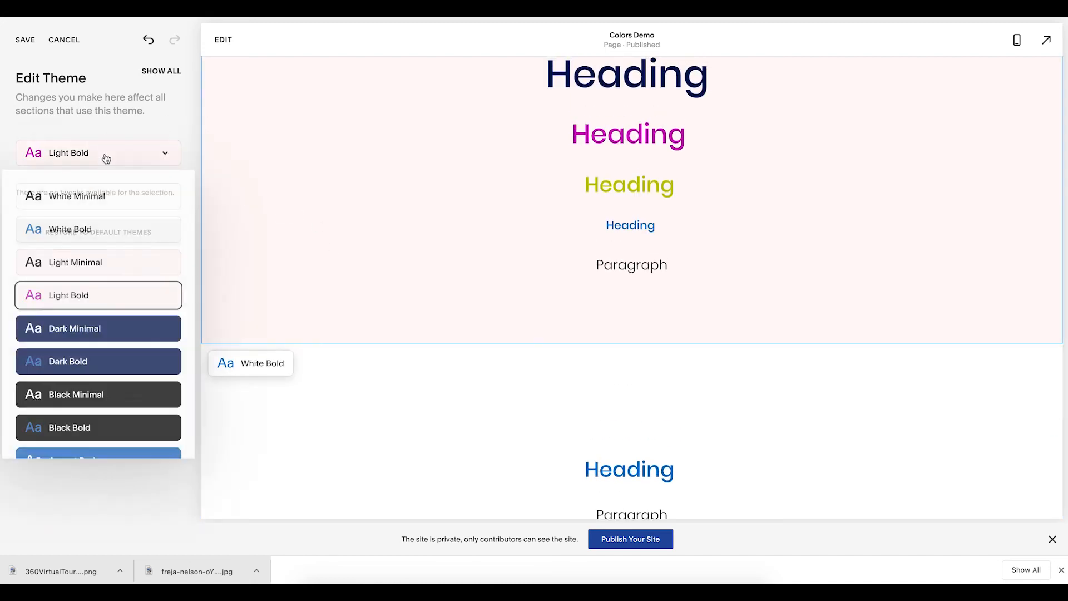
{"action": "left_click", "coordinate": [119, 394]}
{"action": "left_click", "coordinate": [172, 107]}
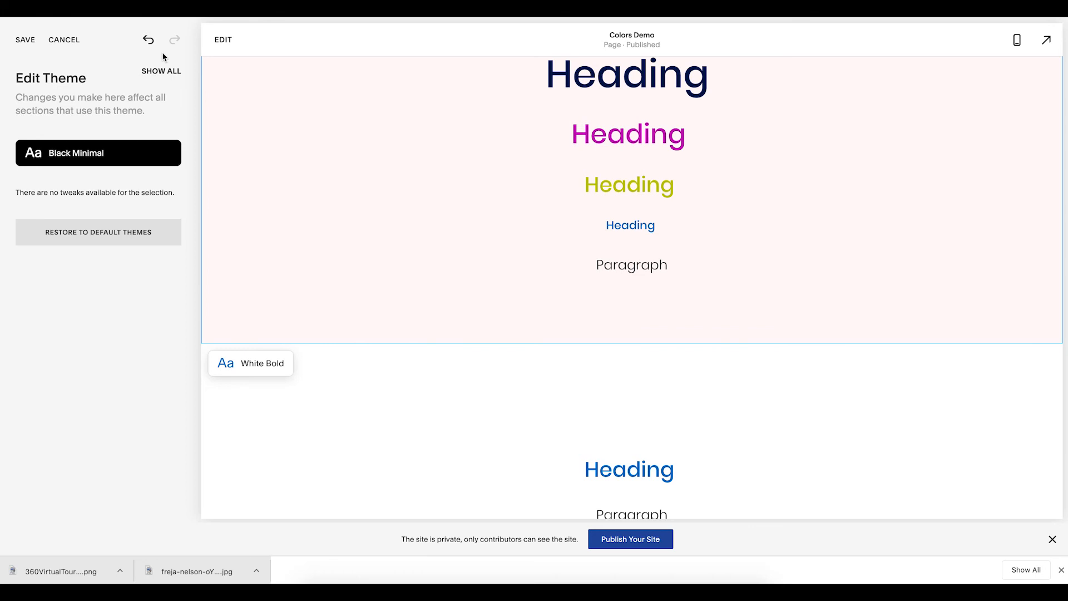
Save the section theme changes and return to the site's main Colors settings.
{"action": "left_click", "coordinate": [26, 41]}
{"action": "left_click", "coordinate": [42, 49]}
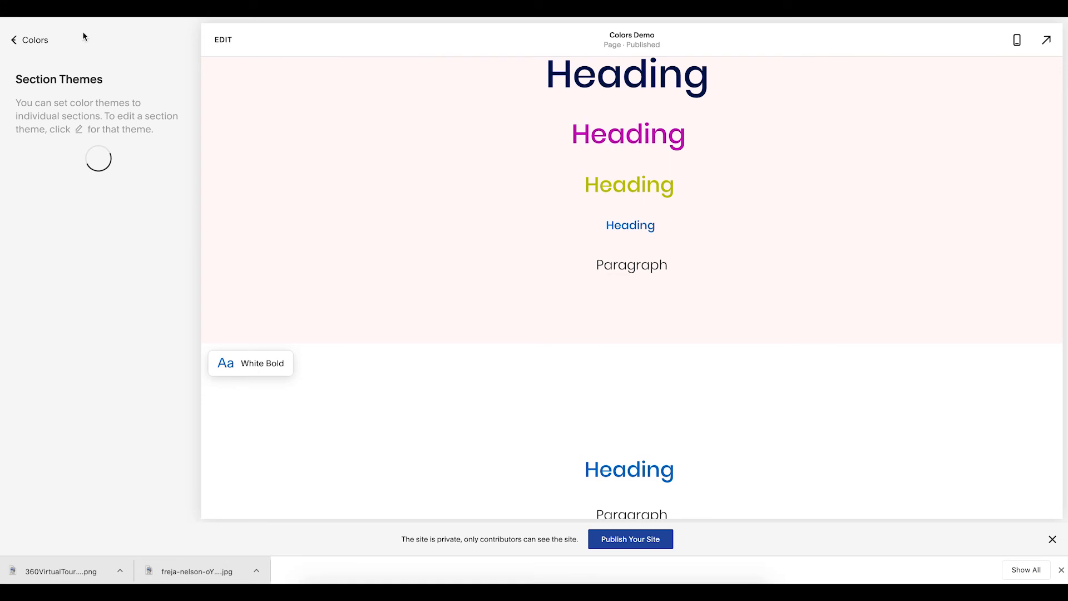
{"action": "left_click", "coordinate": [38, 42]}
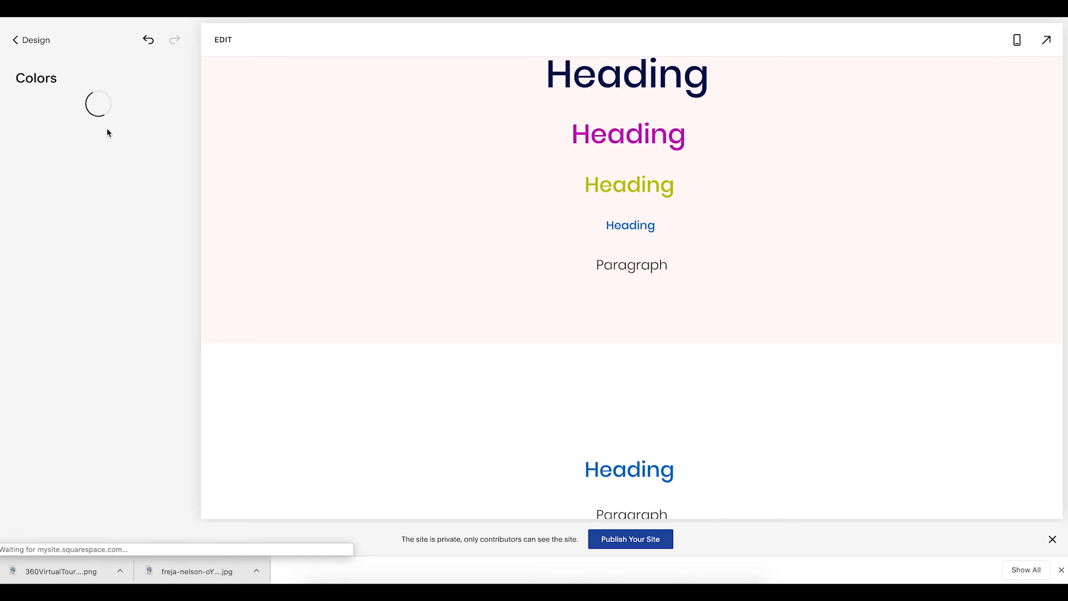
{"action": "left_click", "coordinate": [31, 44]}
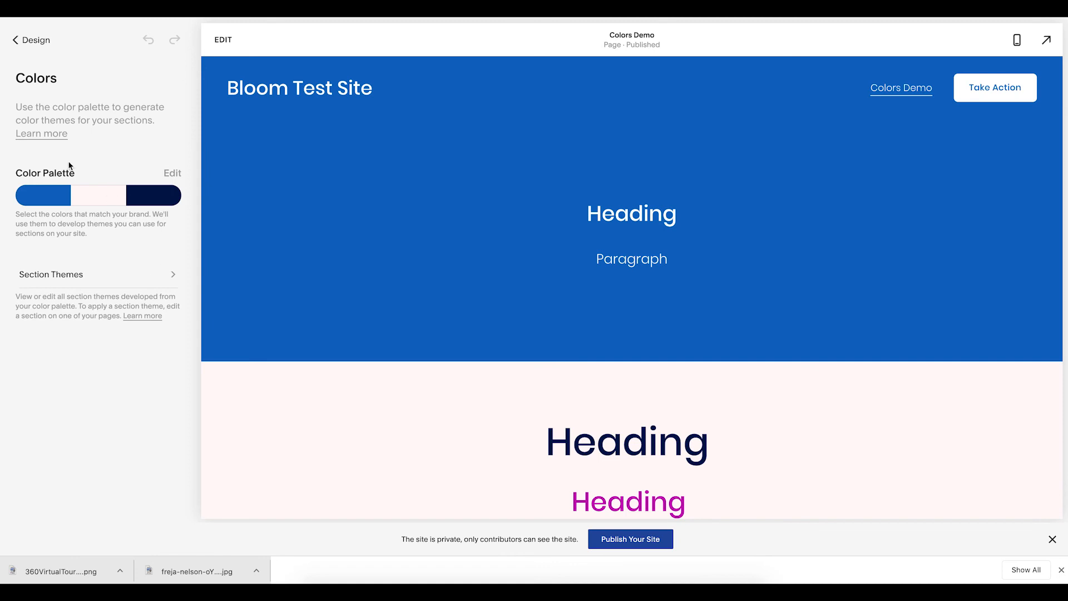
{"action": "left_click", "coordinate": [35, 40]}
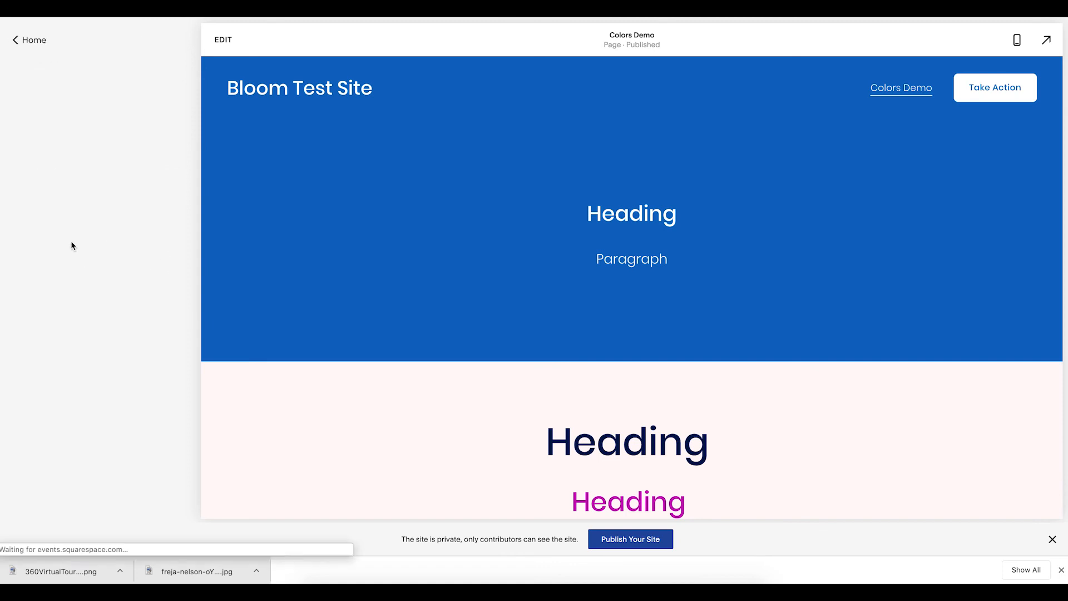
{"action": "left_click", "coordinate": [31, 134]}
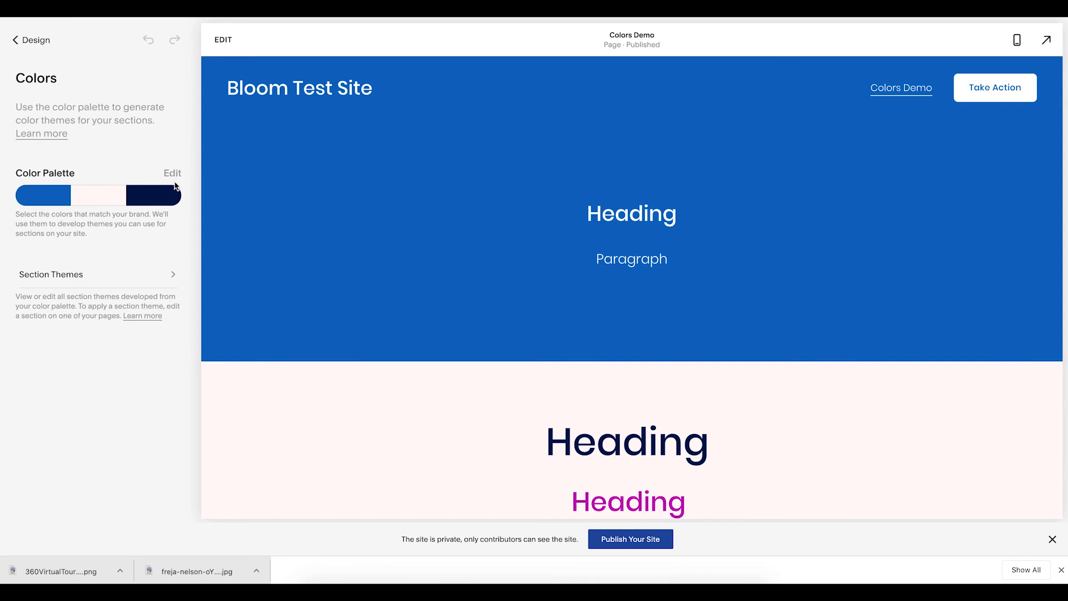
Apply the mint green, white and near-black designer palette to the site and check the page's headings.
{"action": "left_click", "coordinate": [176, 178]}
{"action": "left_click", "coordinate": [88, 220]}
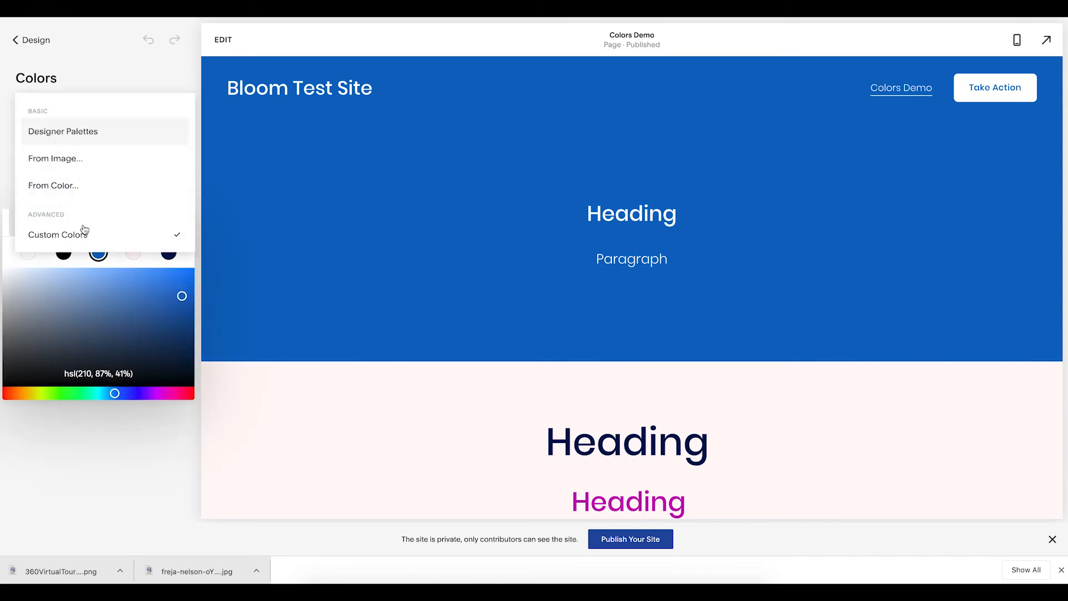
{"action": "left_click", "coordinate": [59, 133]}
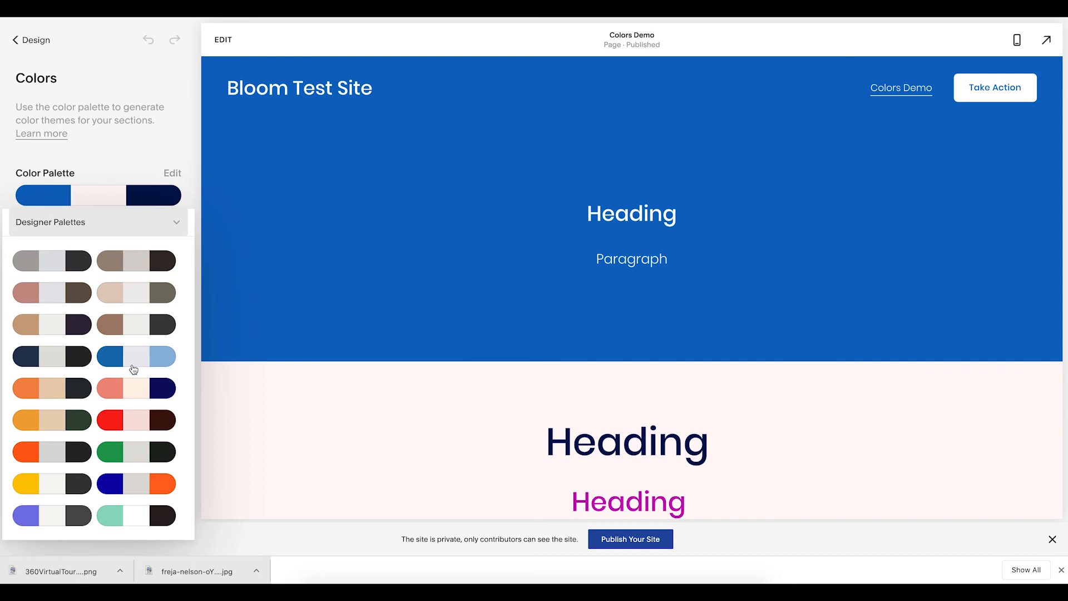
{"action": "left_click", "coordinate": [136, 523]}
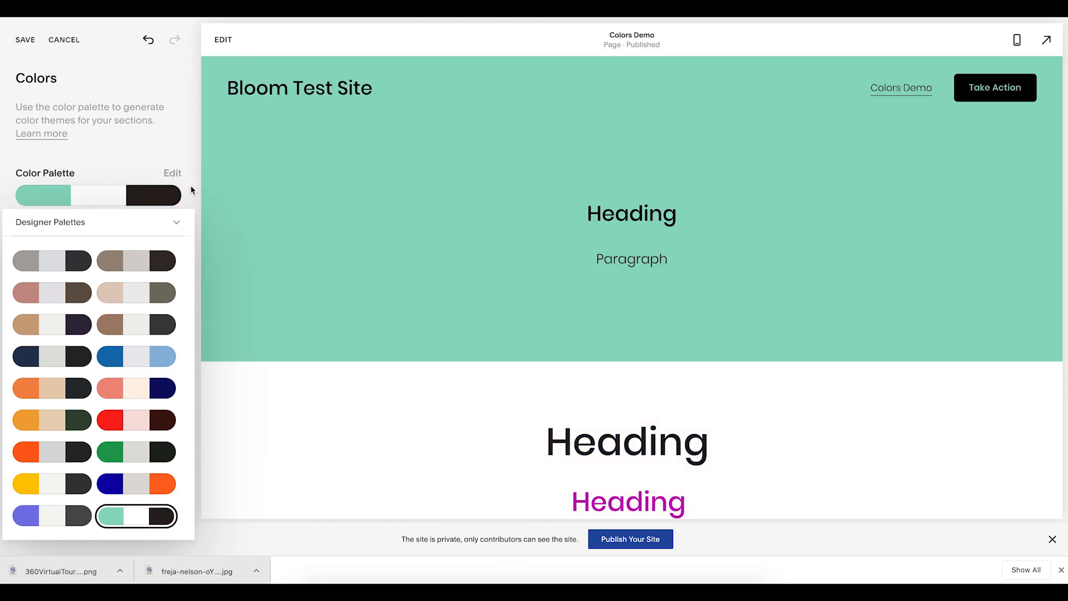
{"action": "left_click", "coordinate": [189, 195]}
{"action": "scroll", "coordinate": [439, 345], "scroll_direction": "down", "scroll_amount": 4}
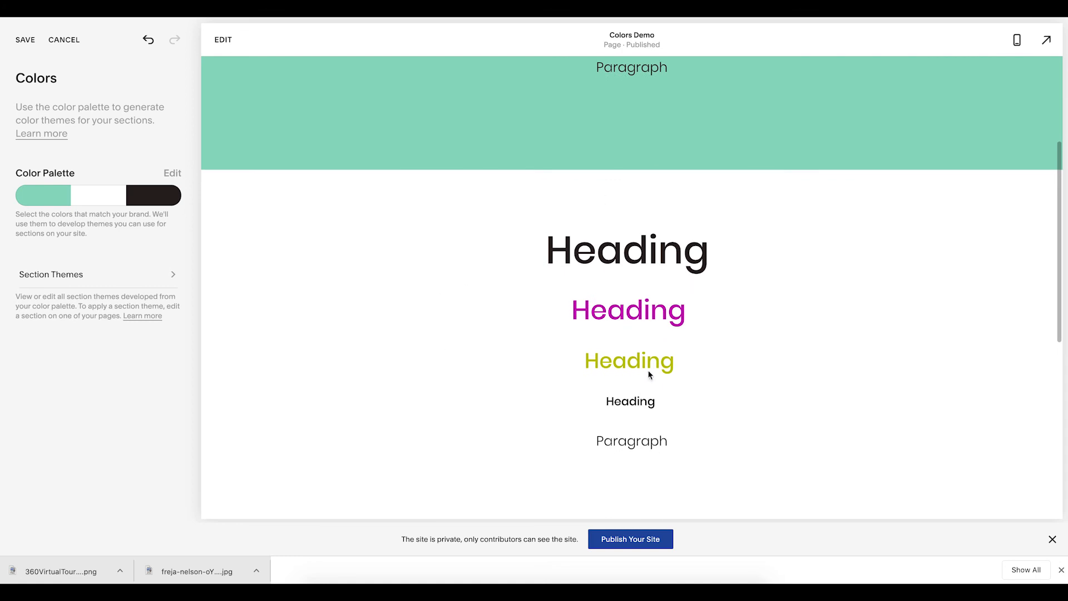
Open Section Themes, saving the palette change, and review the themes used by the header, page sections and footer.
{"action": "left_click", "coordinate": [63, 281]}
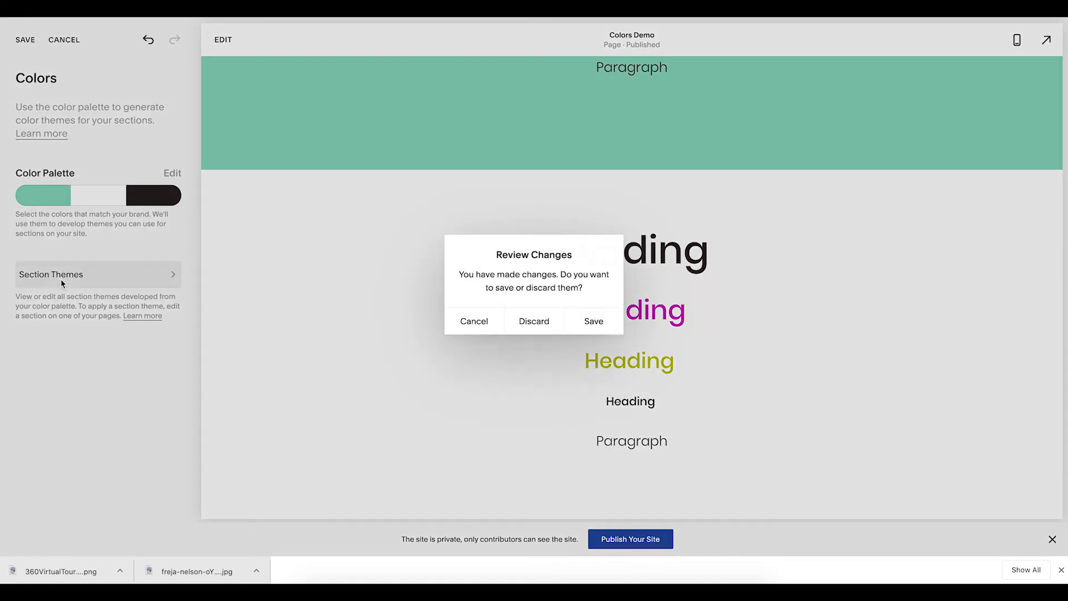
{"action": "left_click", "coordinate": [596, 322]}
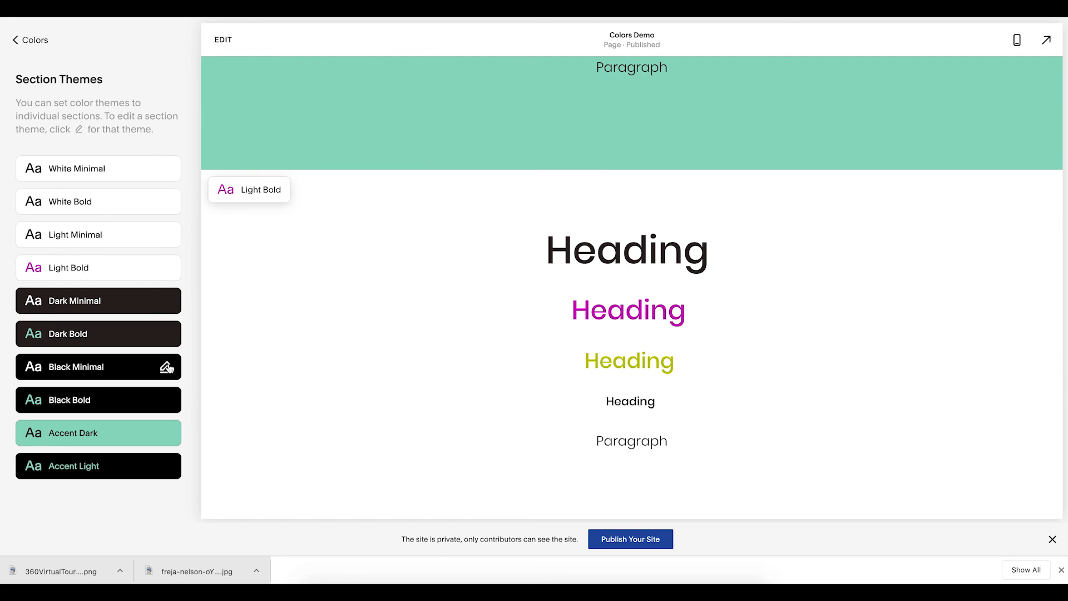
{"action": "scroll", "coordinate": [594, 415], "scroll_direction": "down", "scroll_amount": 5}
{"action": "scroll", "coordinate": [592, 411], "scroll_direction": "down", "scroll_amount": 2}
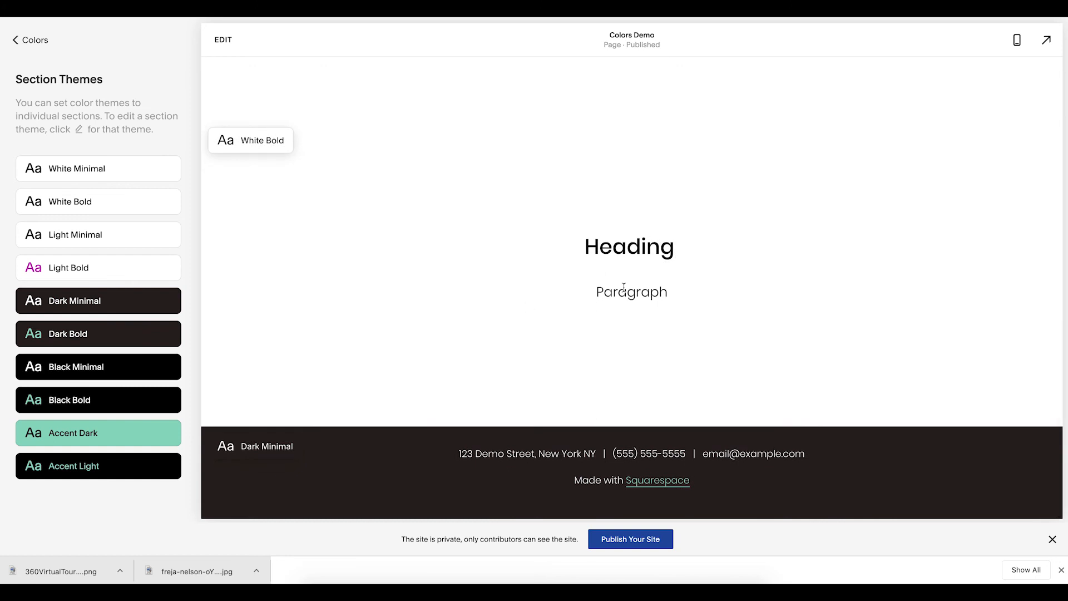
{"action": "scroll", "coordinate": [337, 200], "scroll_direction": "up", "scroll_amount": 6}
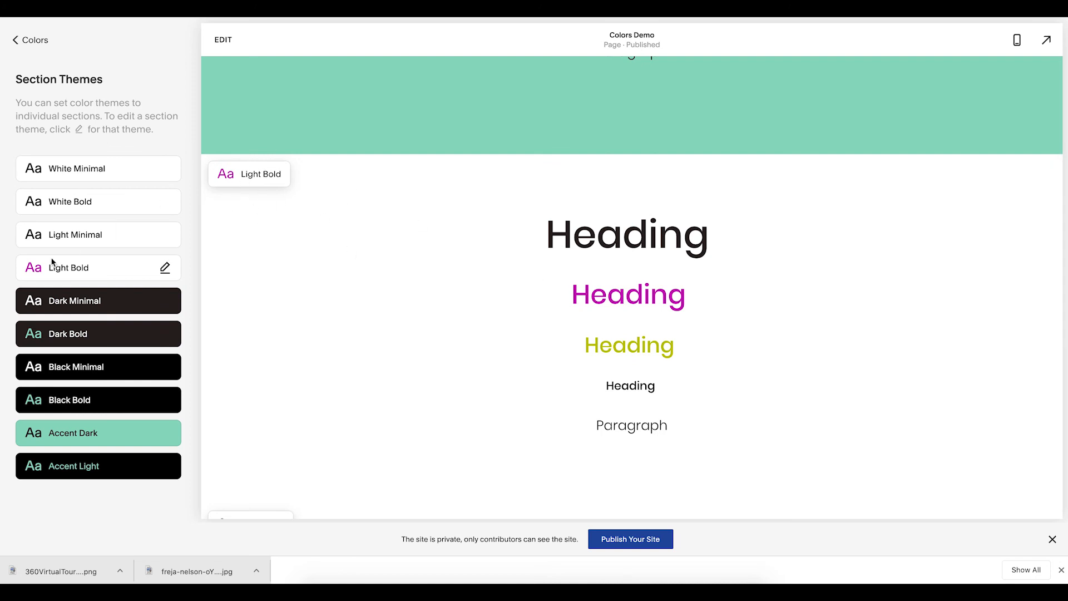
{"action": "scroll", "coordinate": [367, 192], "scroll_direction": "up", "scroll_amount": 4}
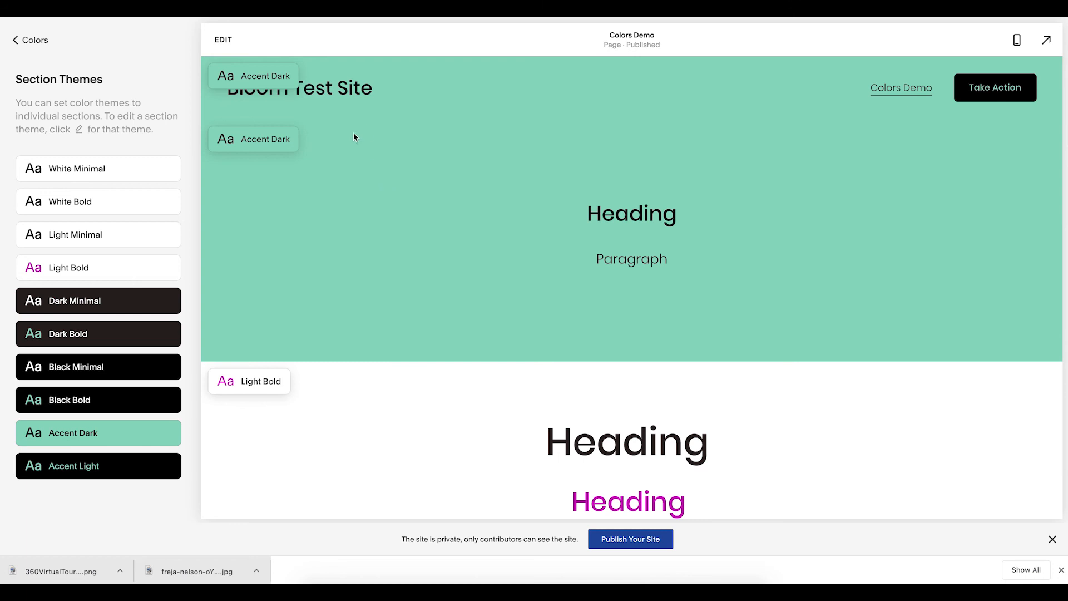
Open the Accent Dark theme and examine its header, text, link, button, announcement bar and gallery color options.
{"action": "left_click", "coordinate": [163, 433]}
{"action": "scroll", "coordinate": [119, 448], "scroll_direction": "down", "scroll_amount": 3}
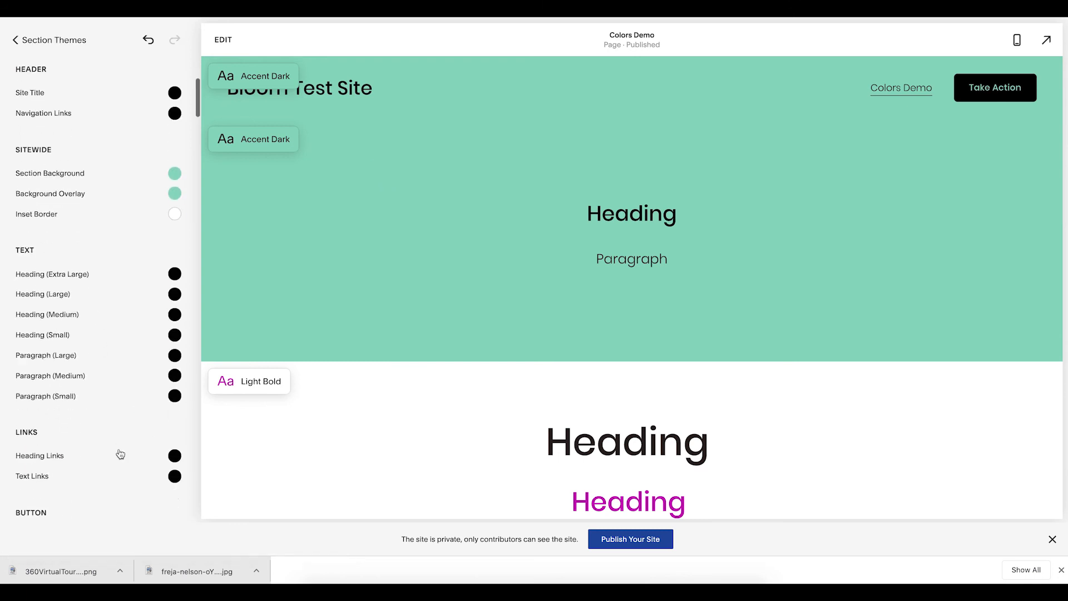
{"action": "scroll", "coordinate": [174, 346], "scroll_direction": "down", "scroll_amount": 3}
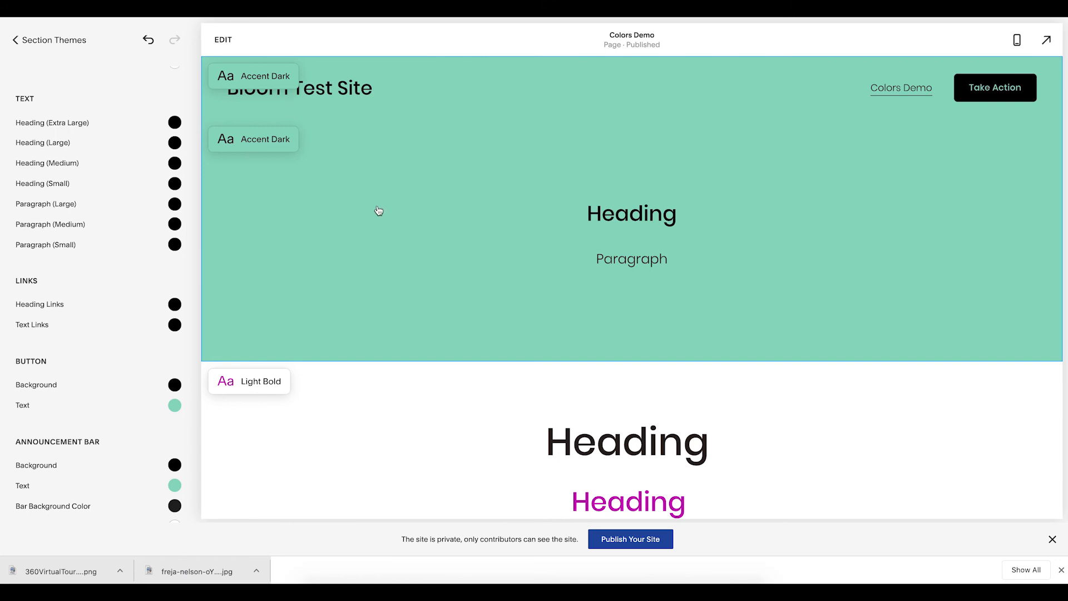
{"action": "scroll", "coordinate": [373, 250], "scroll_direction": "down", "scroll_amount": 3}
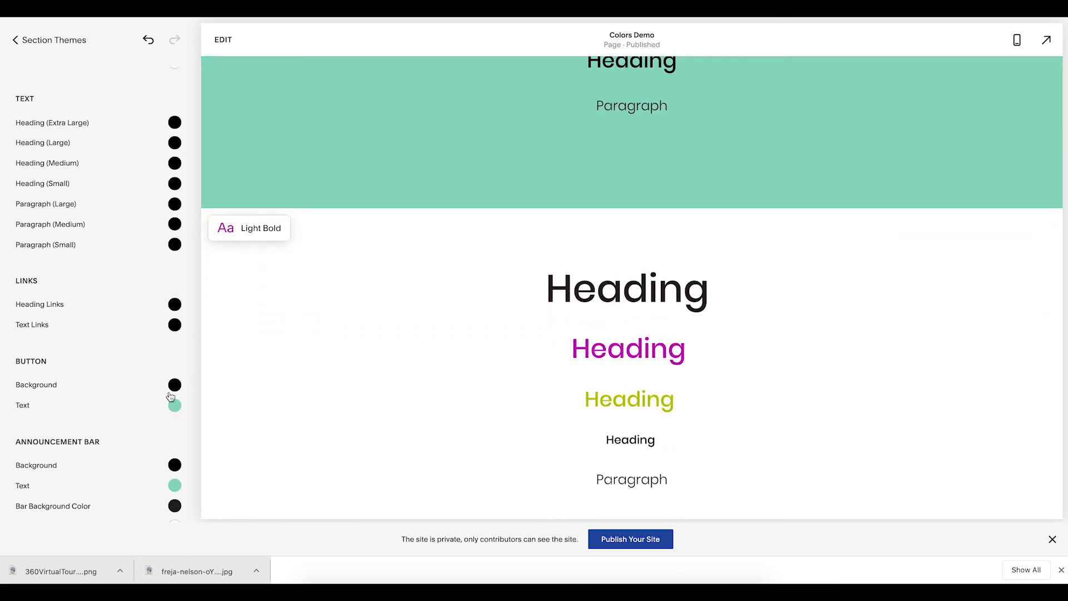
{"action": "scroll", "coordinate": [172, 402], "scroll_direction": "down", "scroll_amount": 2}
{"action": "scroll", "coordinate": [133, 435], "scroll_direction": "down", "scroll_amount": 2}
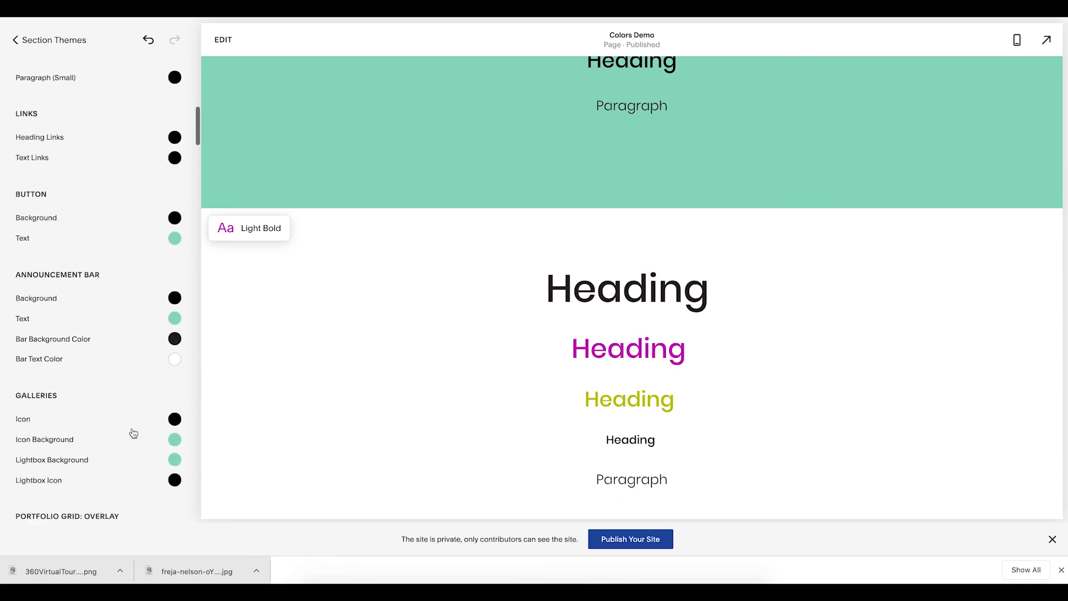
Examine the Accent Dark theme's remaining color options for portfolio layouts, blog layouts, products and individual content blocks.
{"action": "scroll", "coordinate": [134, 434], "scroll_direction": "down", "scroll_amount": 2}
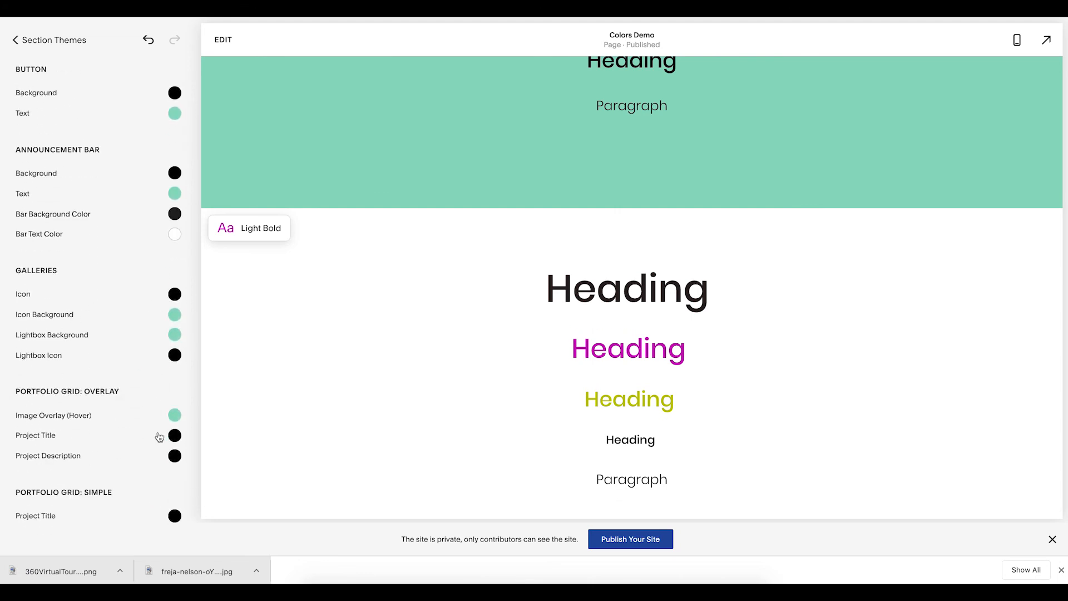
{"action": "scroll", "coordinate": [160, 438], "scroll_direction": "down", "scroll_amount": 2}
{"action": "scroll", "coordinate": [160, 437], "scroll_direction": "down", "scroll_amount": 5}
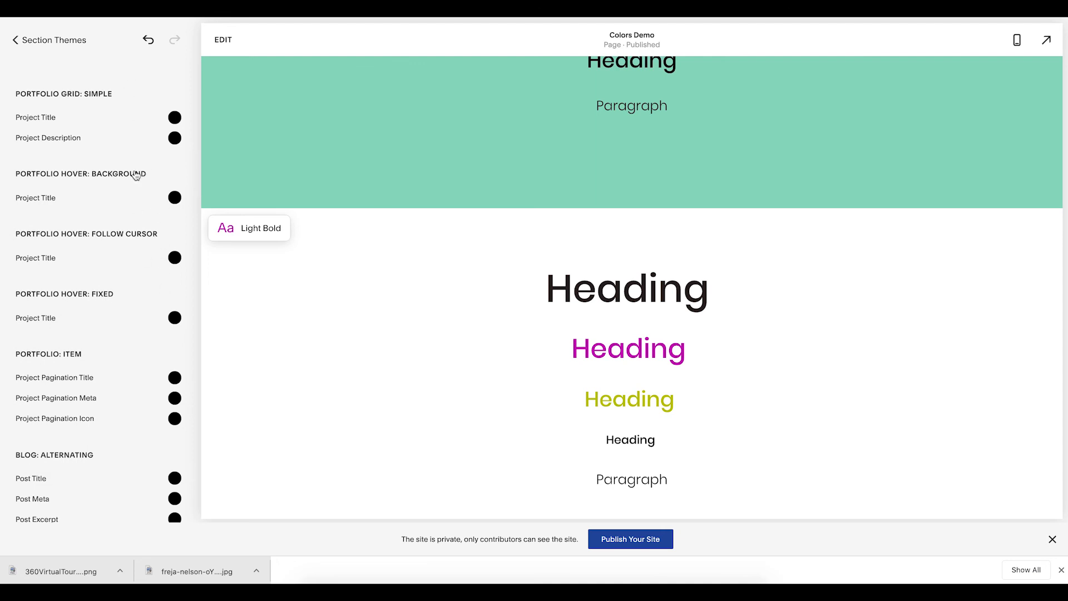
{"action": "scroll", "coordinate": [136, 176], "scroll_direction": "down", "scroll_amount": 3}
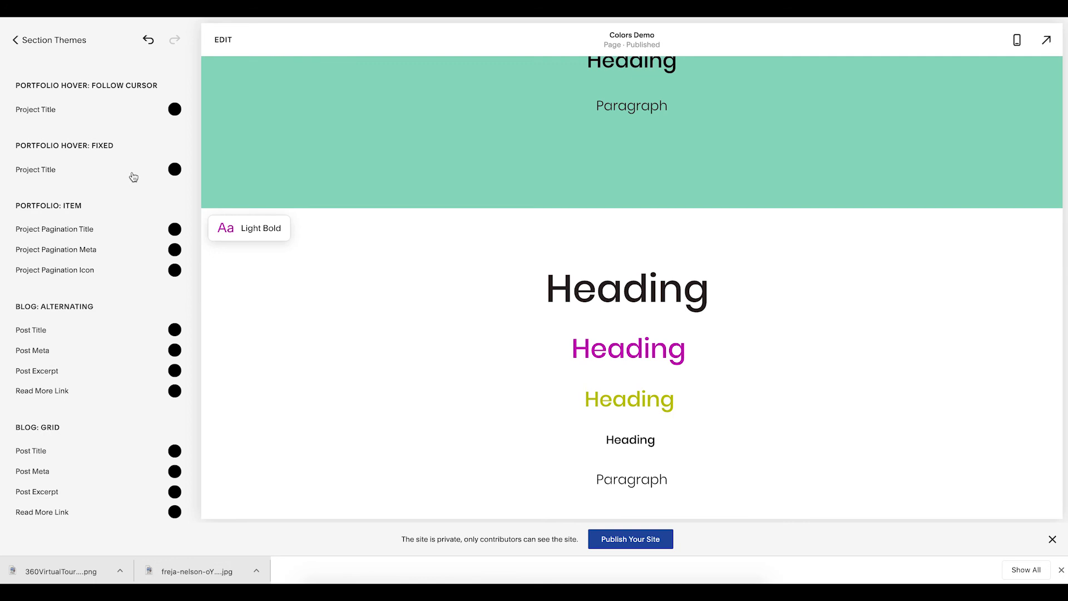
{"action": "scroll", "coordinate": [134, 177], "scroll_direction": "up", "scroll_amount": 1}
{"action": "scroll", "coordinate": [133, 177], "scroll_direction": "down", "scroll_amount": 1}
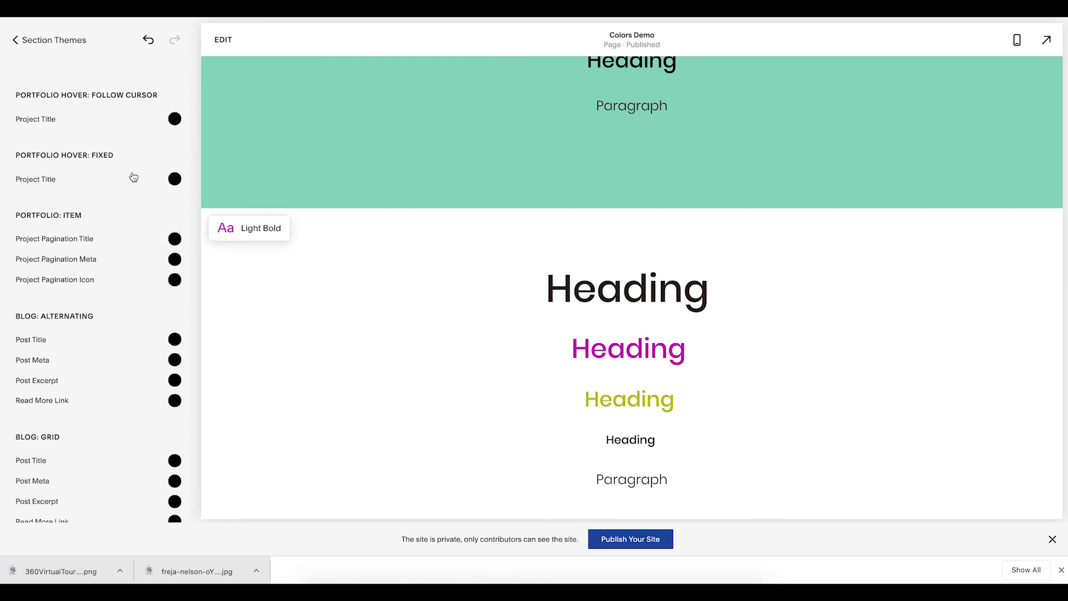
{"action": "scroll", "coordinate": [133, 177], "scroll_direction": "down", "scroll_amount": 12}
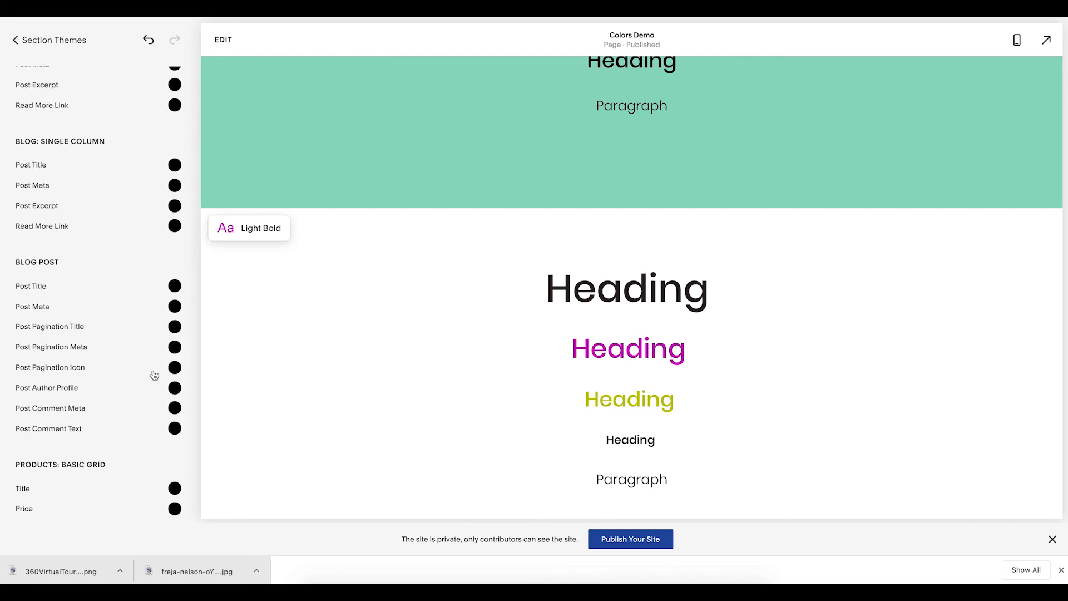
{"action": "scroll", "coordinate": [154, 375], "scroll_direction": "down", "scroll_amount": 11}
{"action": "scroll", "coordinate": [155, 375], "scroll_direction": "down", "scroll_amount": 20}
{"action": "scroll", "coordinate": [154, 375], "scroll_direction": "down", "scroll_amount": 20}
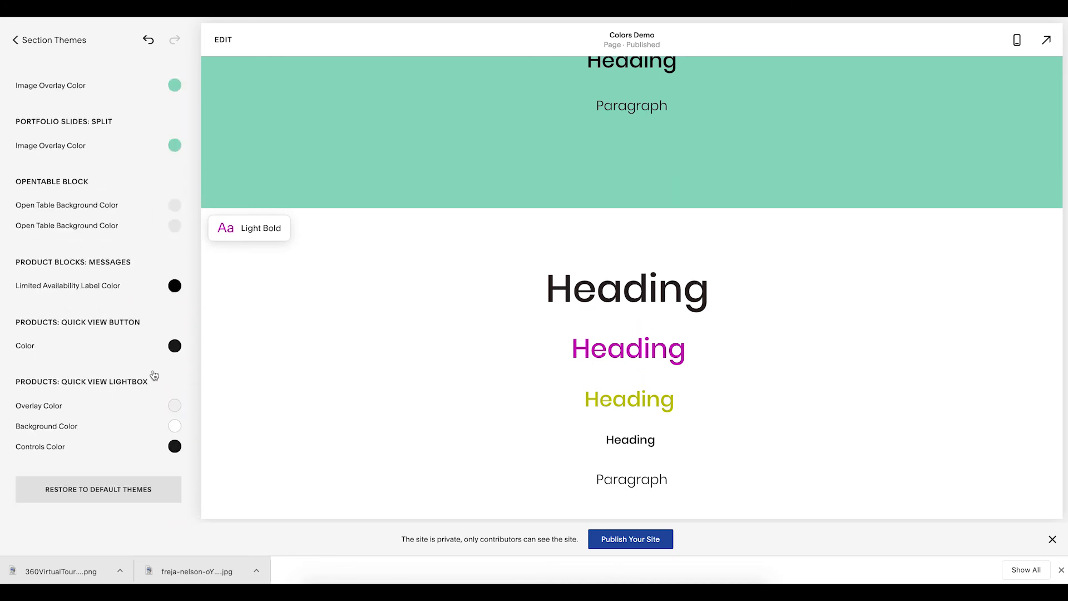
{"action": "scroll", "coordinate": [156, 204], "scroll_direction": "up", "scroll_amount": 6}
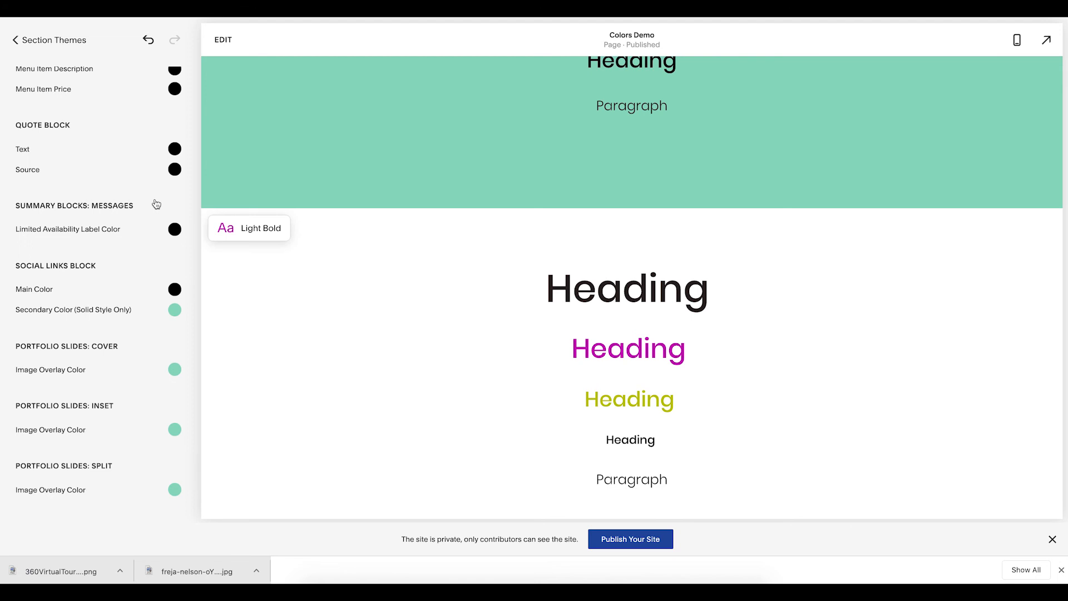
{"action": "scroll", "coordinate": [126, 294], "scroll_direction": "up", "scroll_amount": 20}
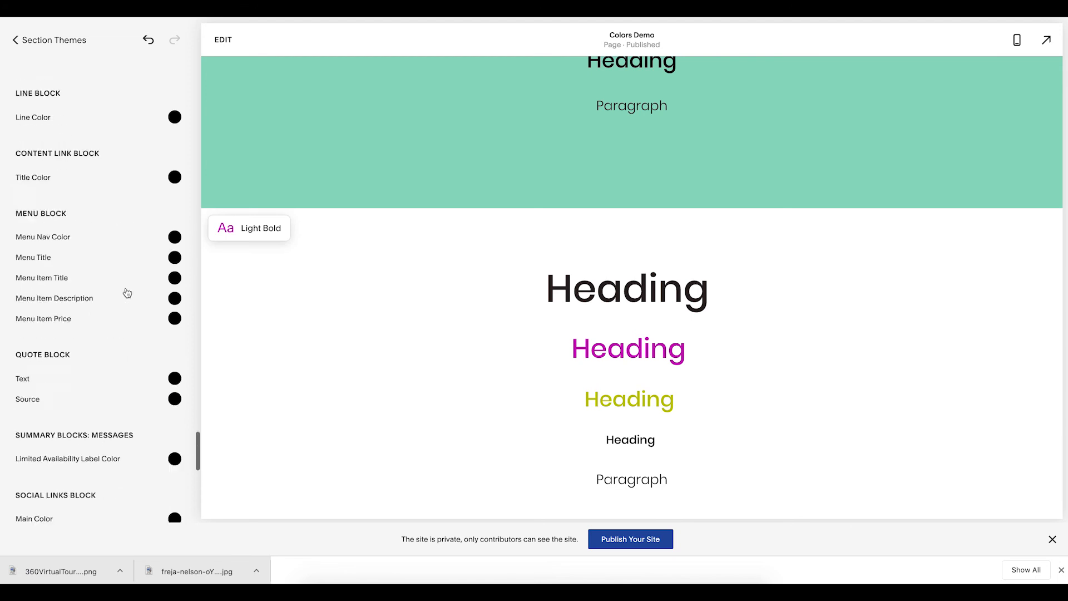
Return to the Section Themes list and check the themes used by the page's last section and footer.
{"action": "left_click", "coordinate": [39, 40]}
{"action": "scroll", "coordinate": [524, 419], "scroll_direction": "down", "scroll_amount": 8}
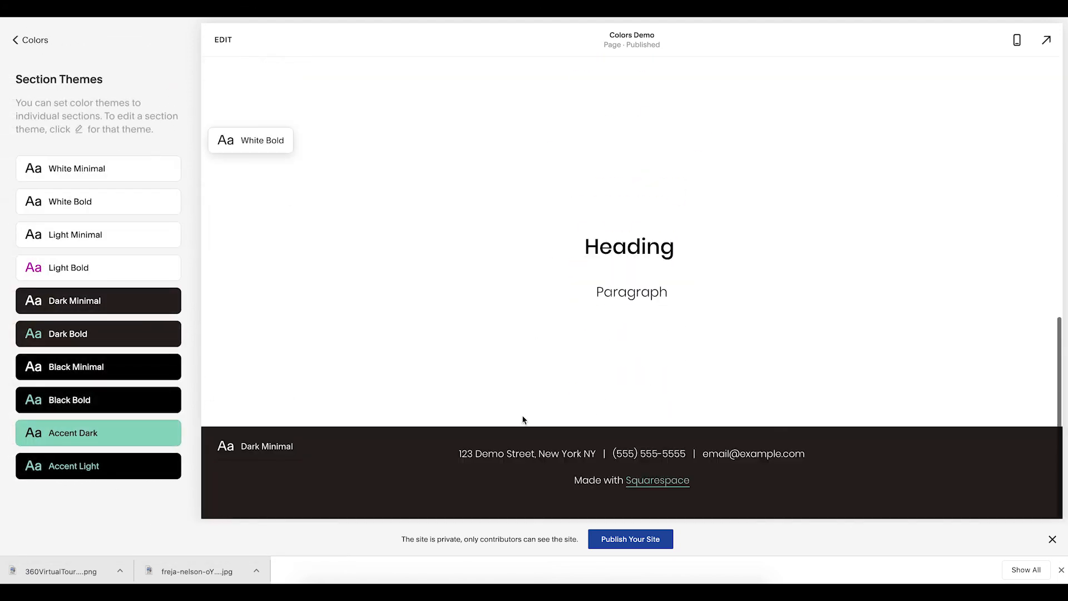
{"action": "mouse_move", "coordinate": [115, 240]}
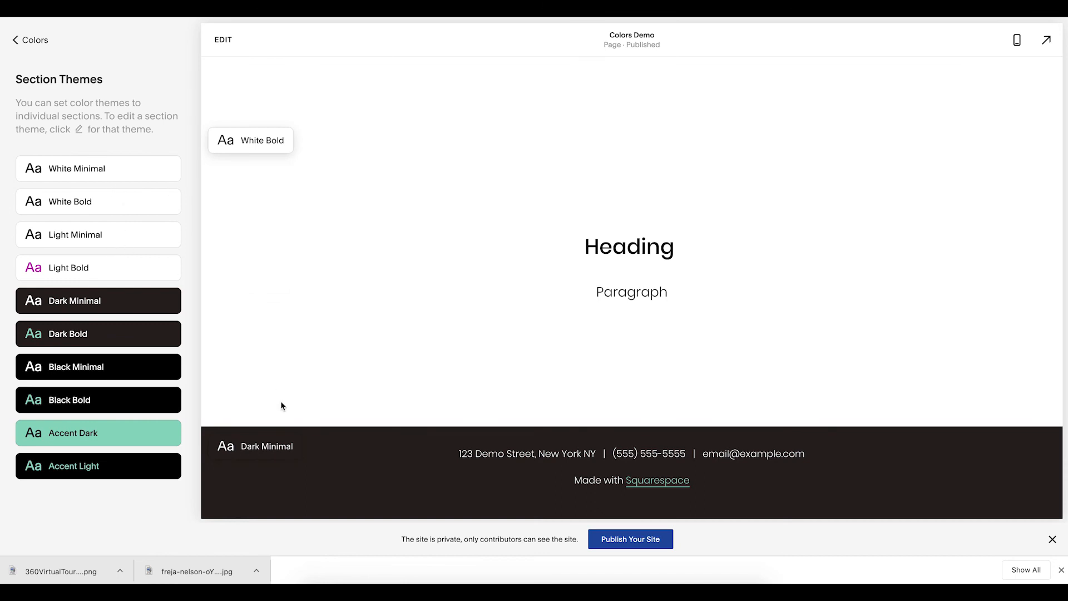
Open the Colors Demo page for editing and apply the Accent Dark color theme to the site footer section.
{"action": "left_click", "coordinate": [223, 40]}
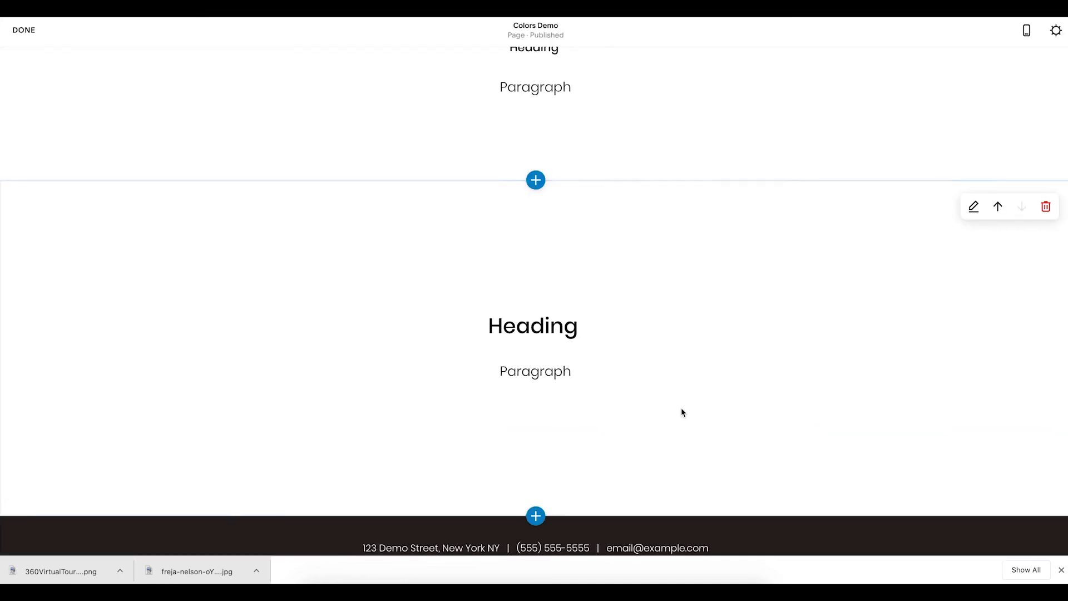
{"action": "left_click", "coordinate": [544, 489]}
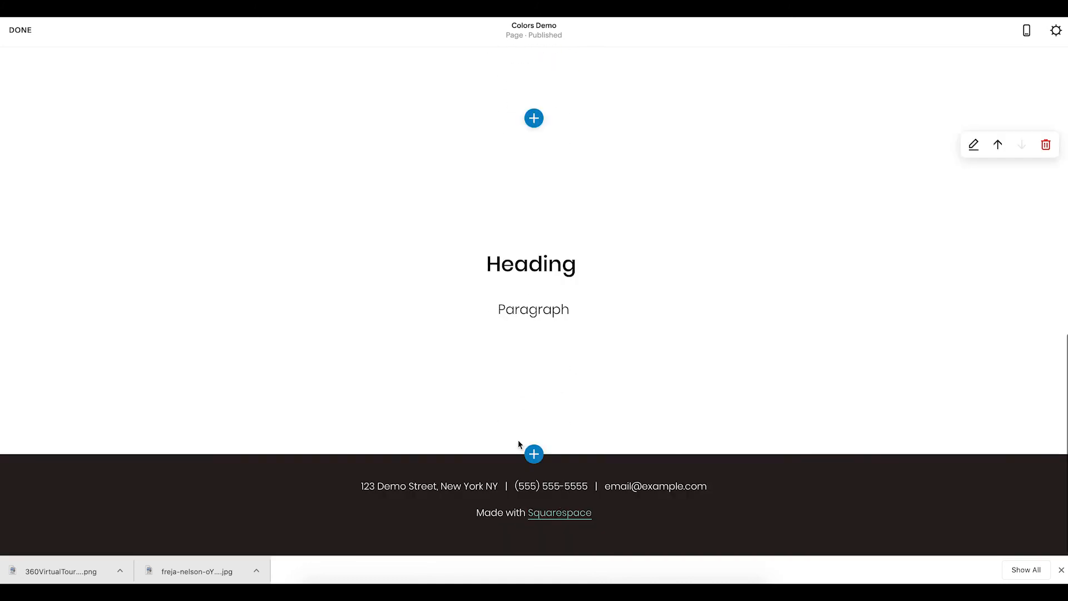
{"action": "left_click", "coordinate": [624, 507]}
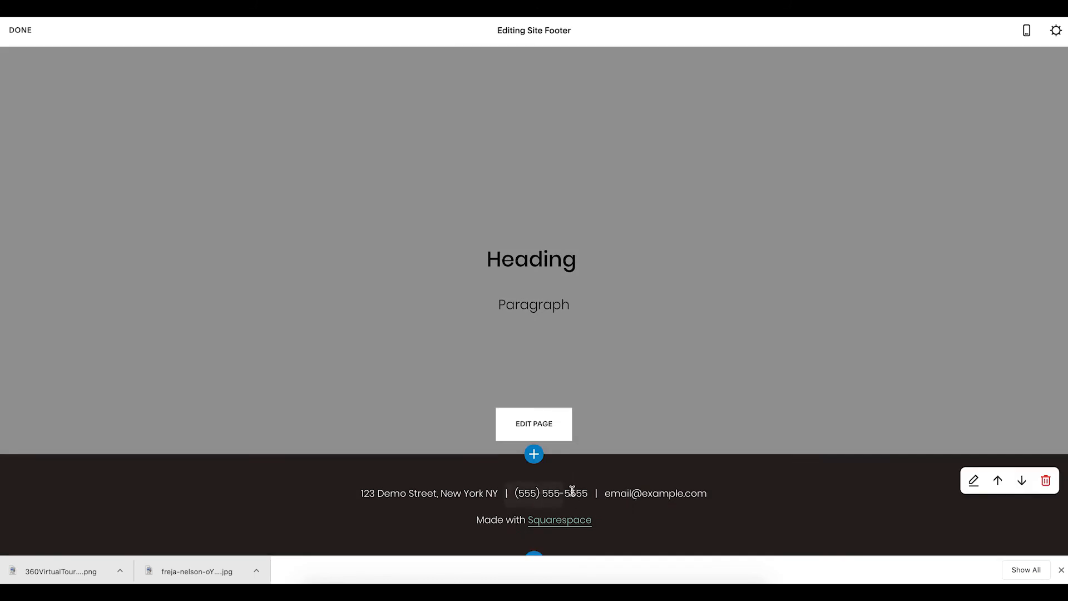
{"action": "left_click", "coordinate": [973, 462]}
{"action": "left_click", "coordinate": [1027, 259]}
{"action": "scroll", "coordinate": [966, 421], "scroll_direction": "down", "scroll_amount": 3}
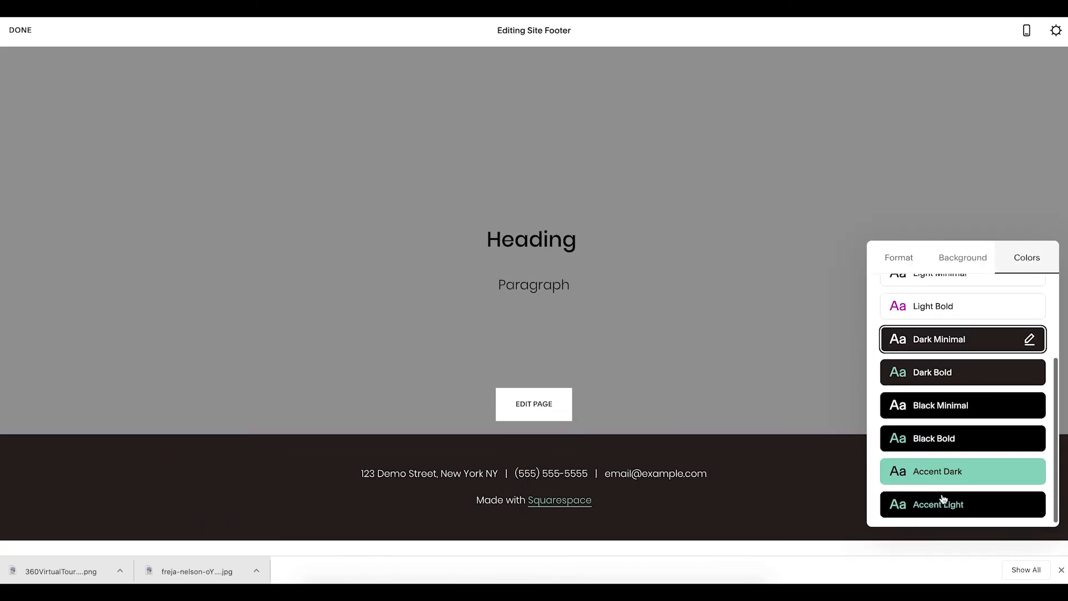
{"action": "left_click", "coordinate": [939, 473]}
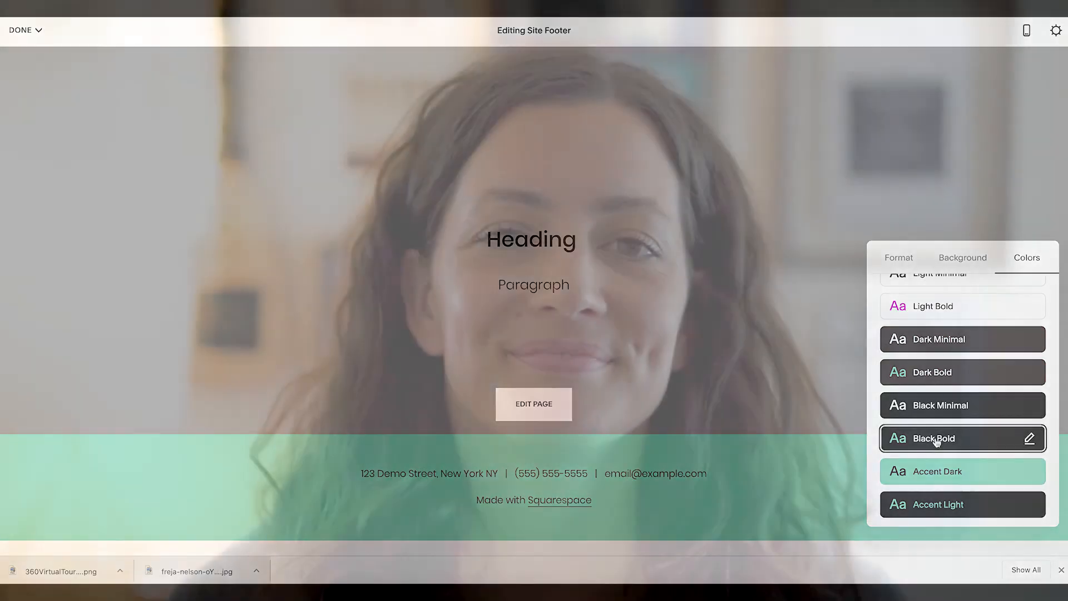